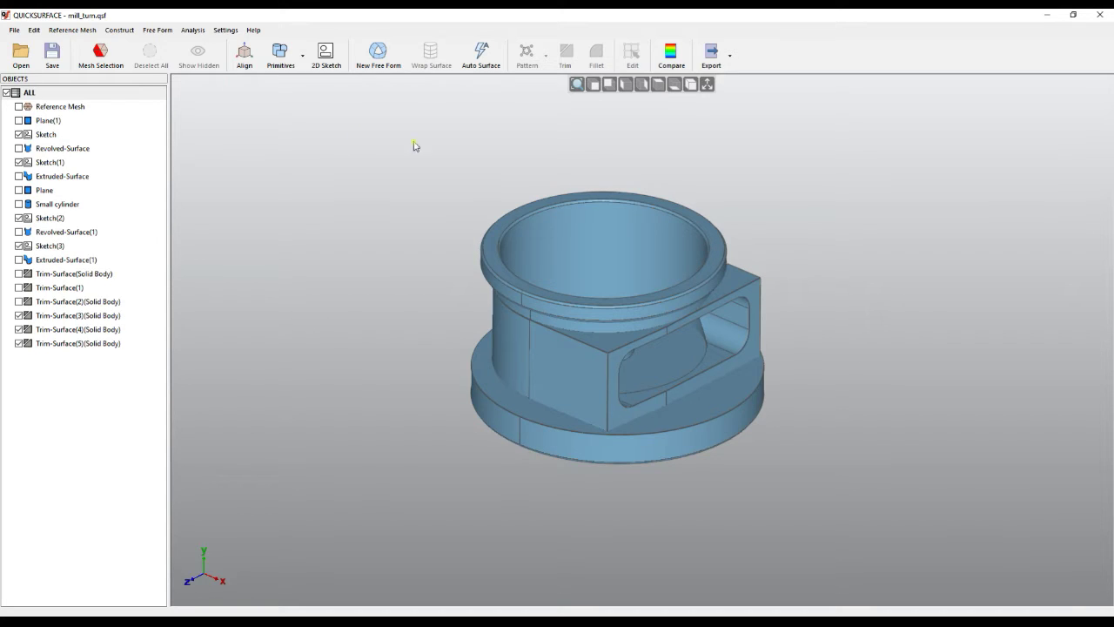
click(46, 135)
double_click(48, 137)
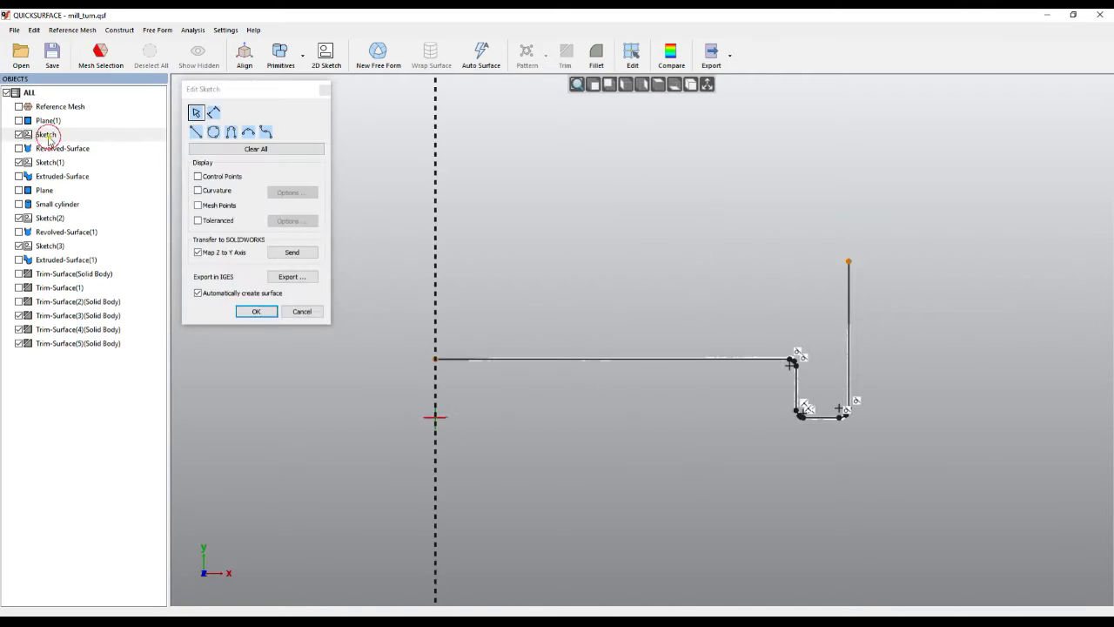
click(302, 311)
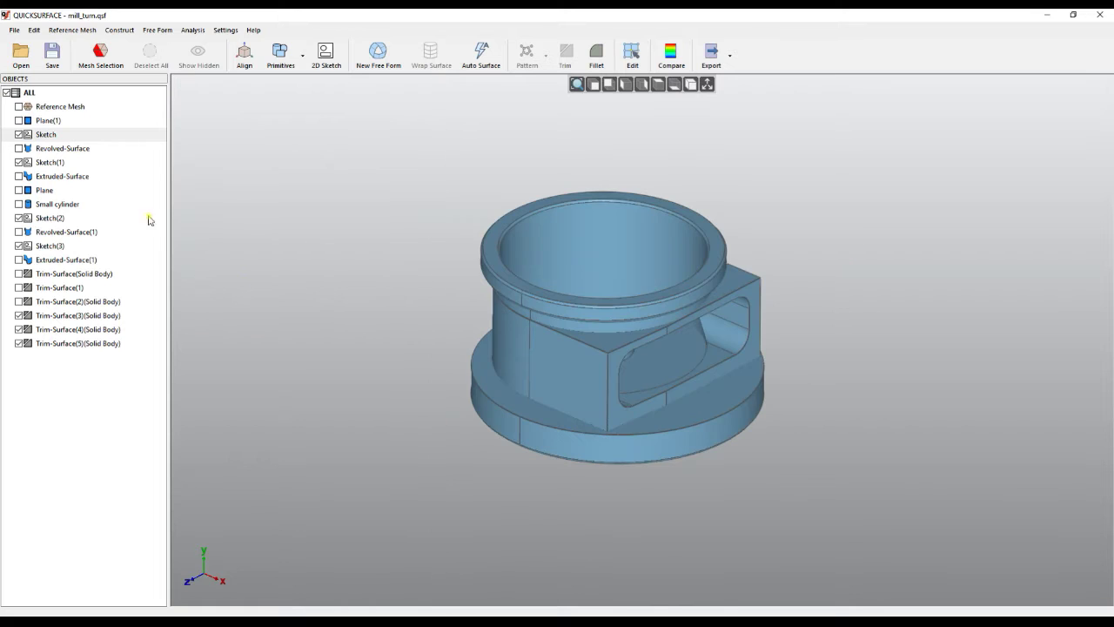
click(68, 150)
click(415, 319)
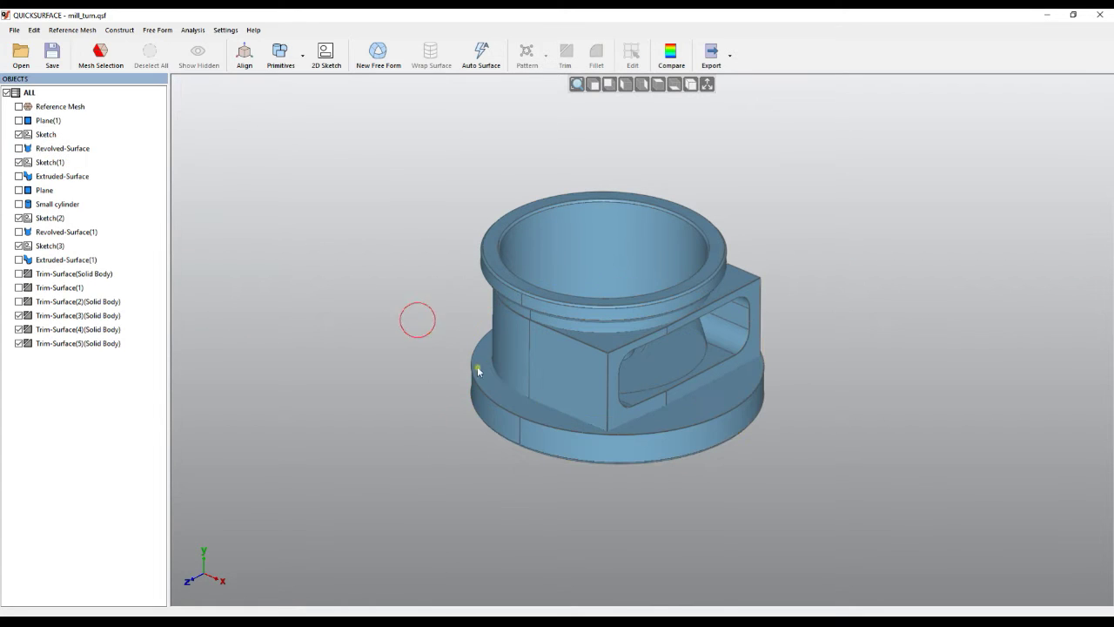
right_drag(586, 368, 587, 421)
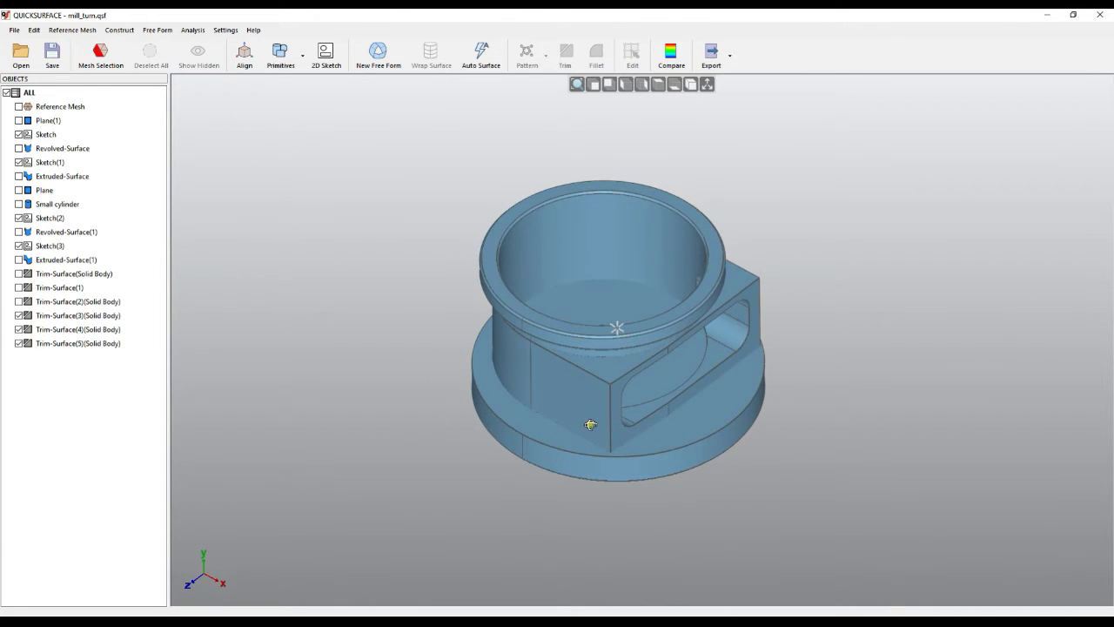
Step: Open the first sketch for editing and inspect how the lower corners of its profile fit the mesh points
double_click(47, 135)
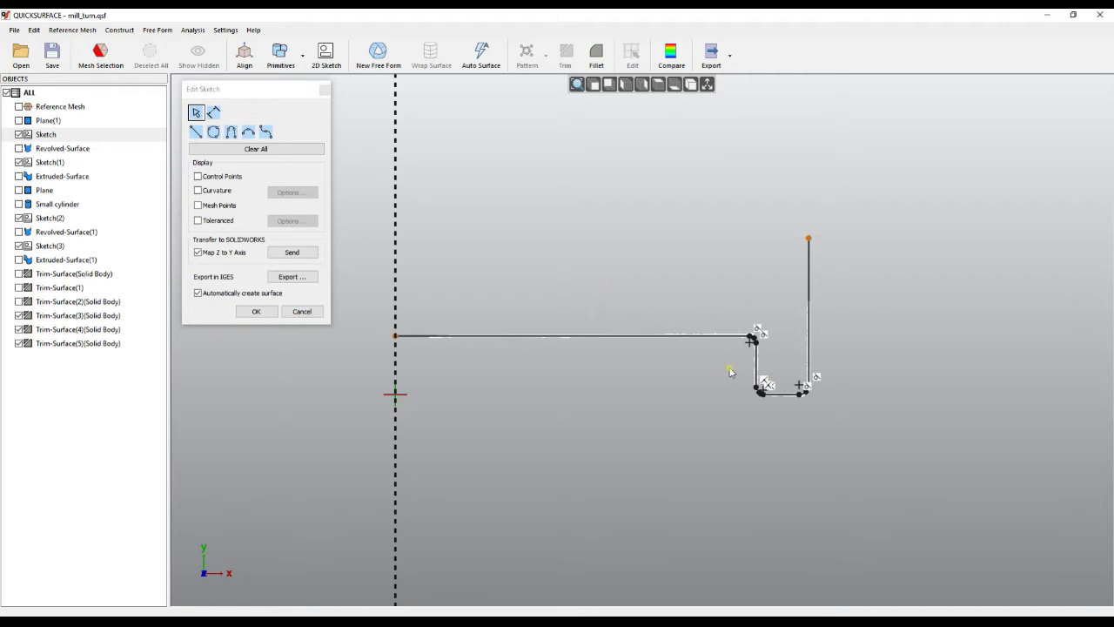
scroll(732, 372, up, 2)
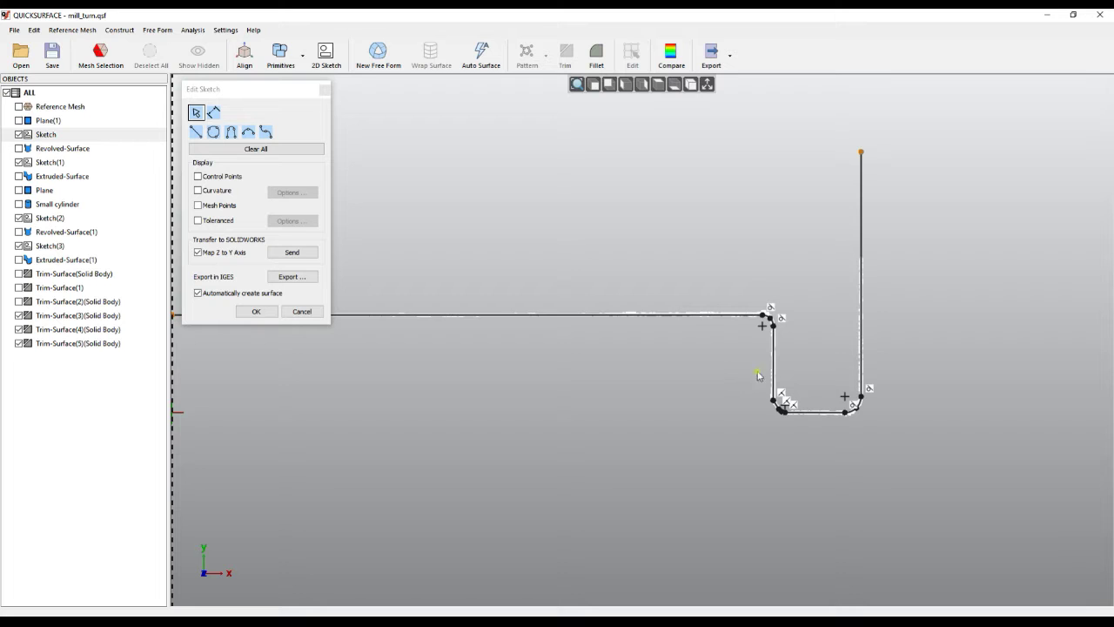
scroll(825, 344, up, 5)
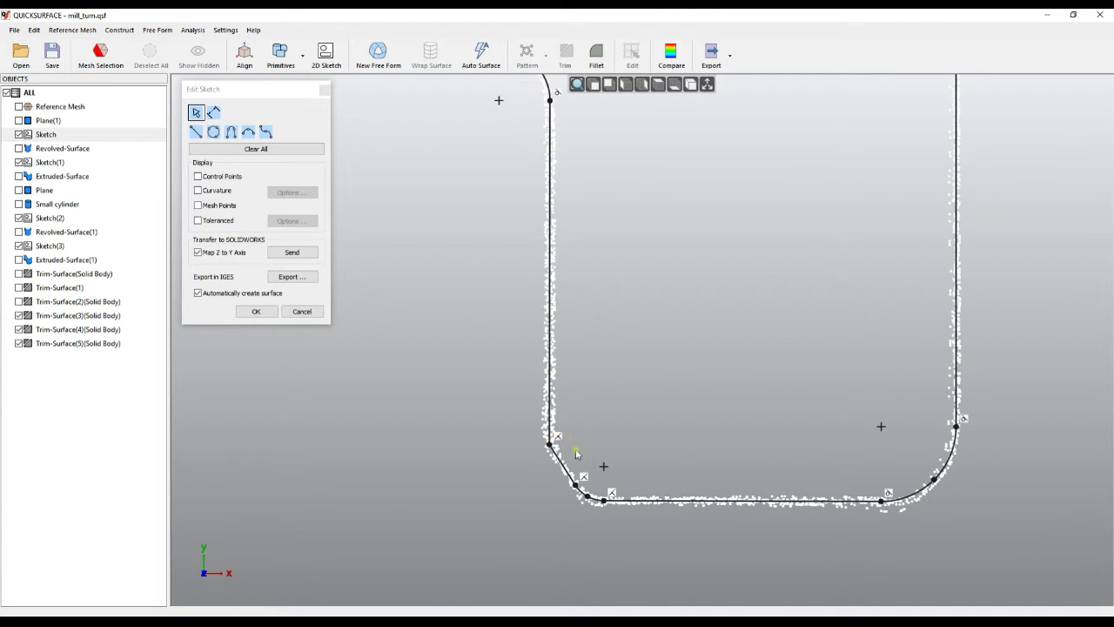
mouse_move(803, 386)
middle_down()
mouse_move(771, 377)
mouse_move(841, 311)
middle_up()
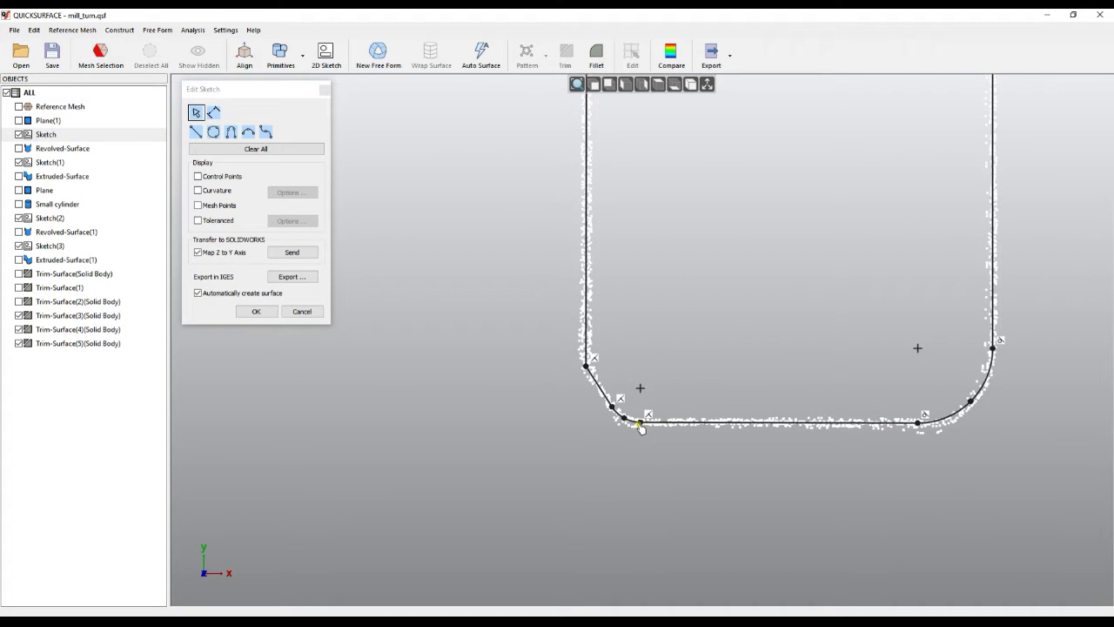
middle_drag(687, 399, 701, 336)
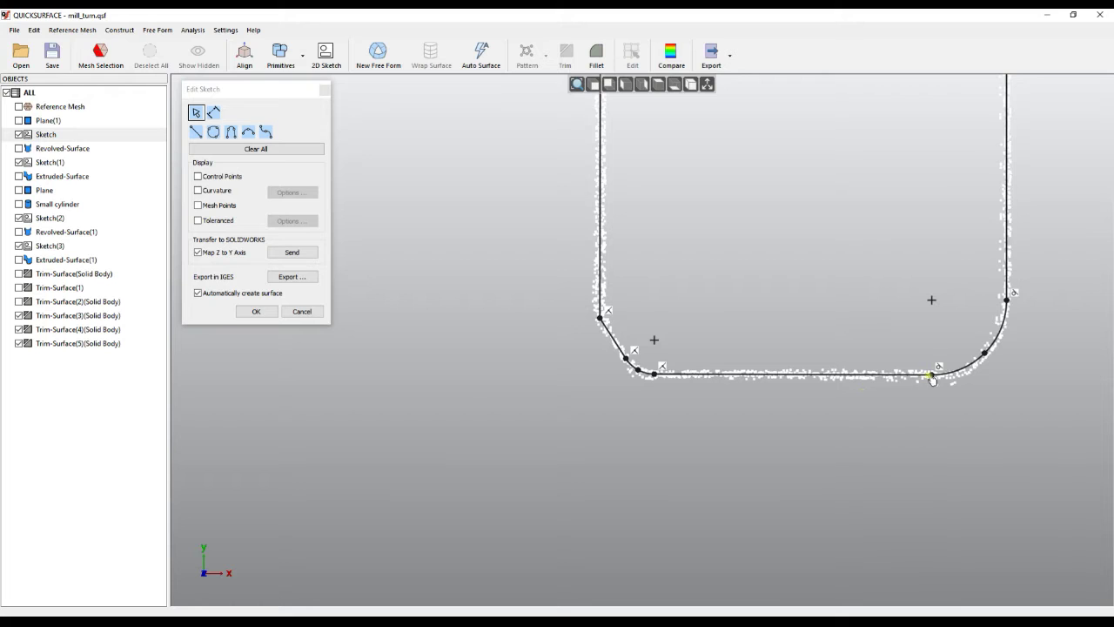
middle_drag(754, 337, 721, 360)
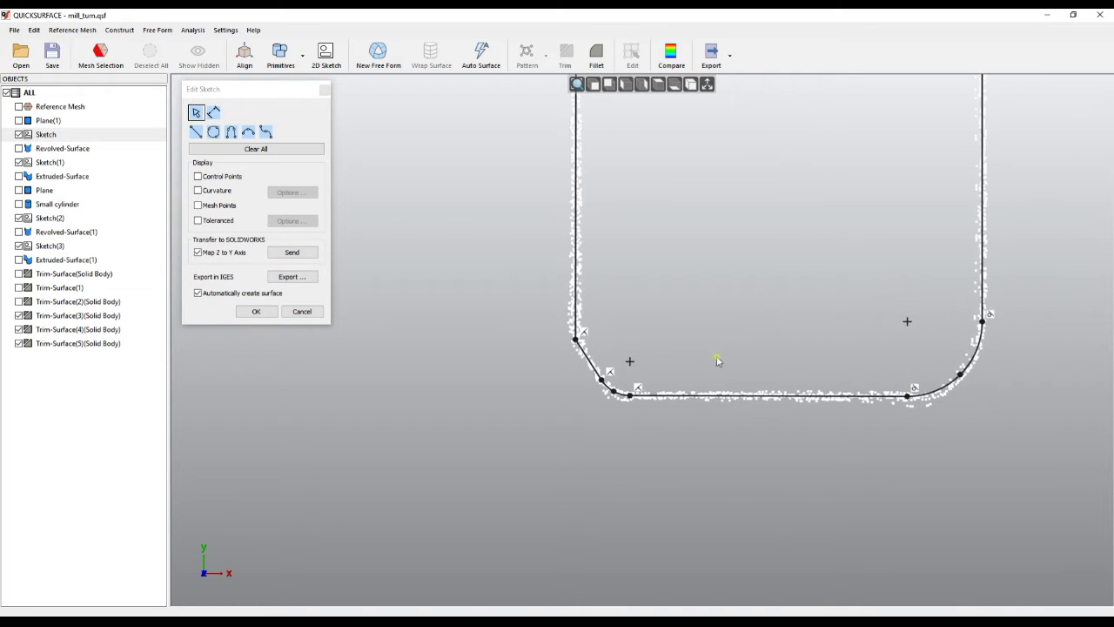
scroll(642, 401, up, 4)
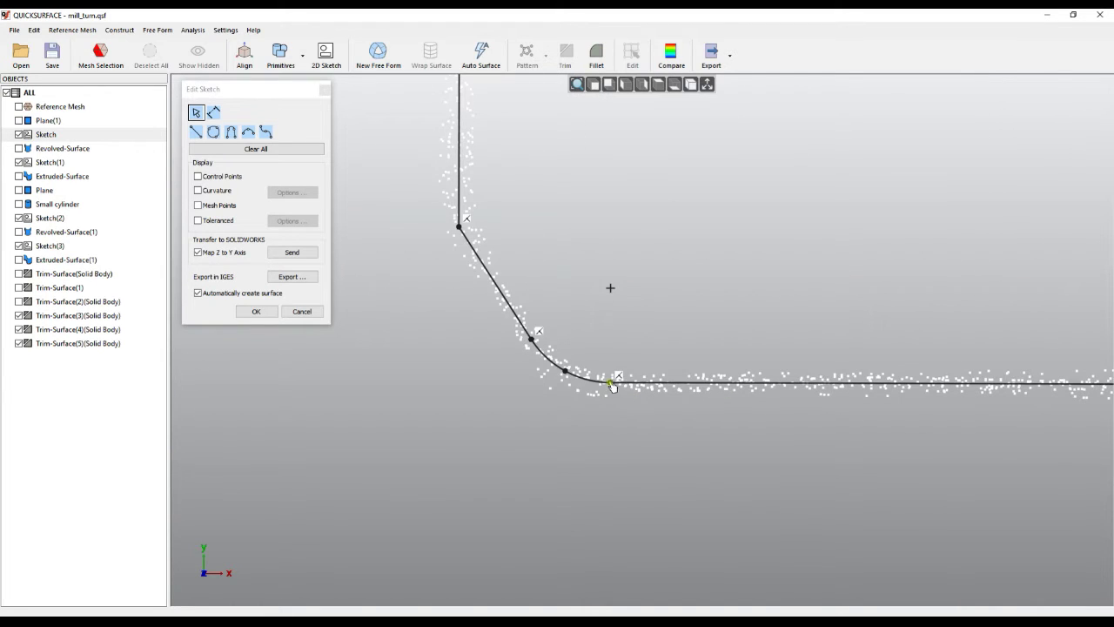
Step: Delete the constraint where the small corner arc meets the bottom line, and rejoin their endpoints
mouse_move(609, 394)
mouse_down()
mouse_move(616, 357)
mouse_move(614, 383)
mouse_up()
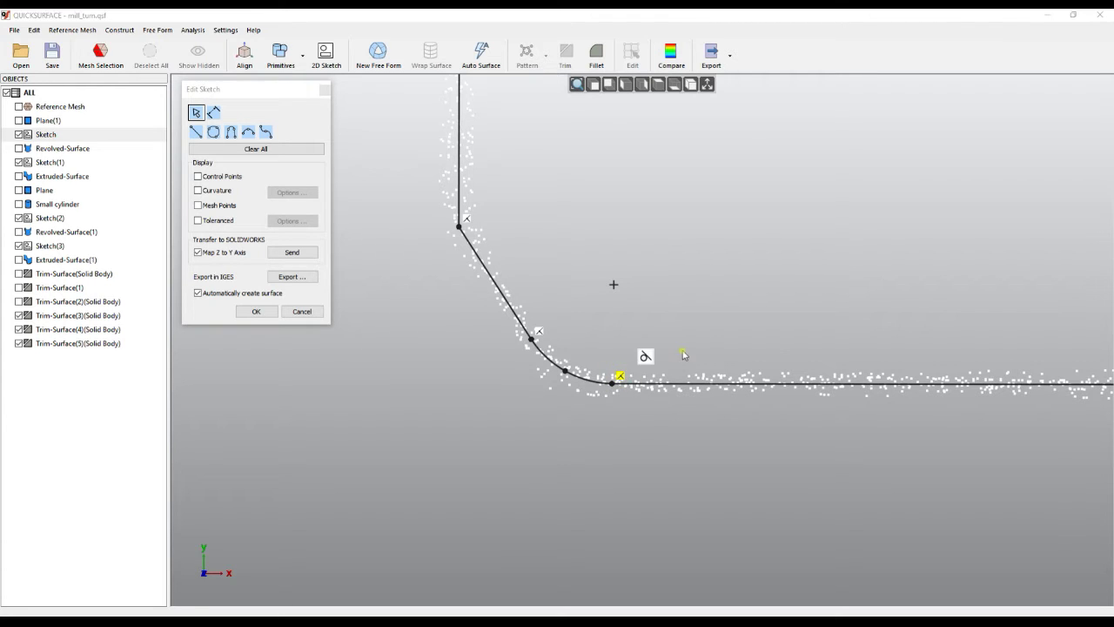
right_click(710, 353)
click(741, 340)
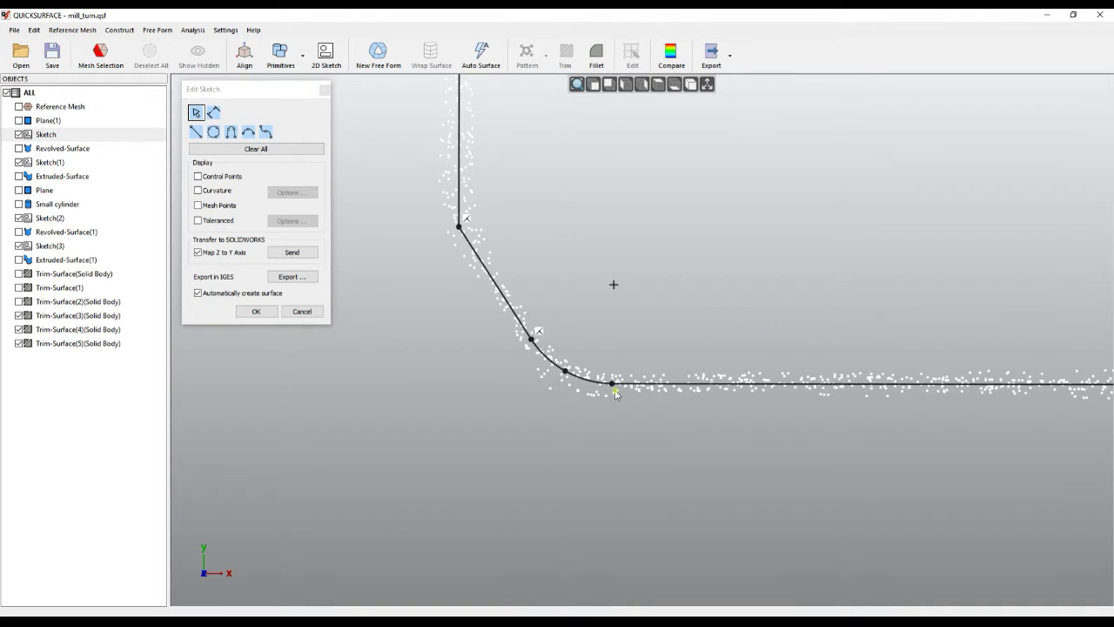
mouse_move(613, 383)
mouse_down()
mouse_move(611, 401)
mouse_move(613, 384)
mouse_up()
Step: Apply a horizontal constraint to the bottom line of the U-shaped profile section
middle_drag(655, 406, 660, 439)
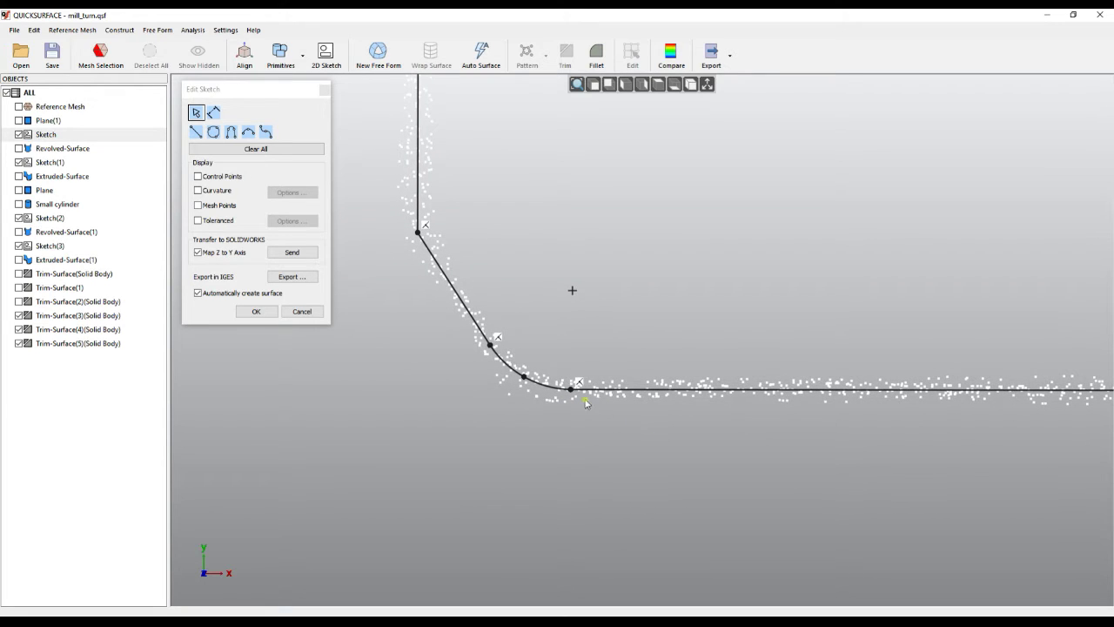
scroll(572, 421, down, 3)
middle_drag(703, 361, 647, 311)
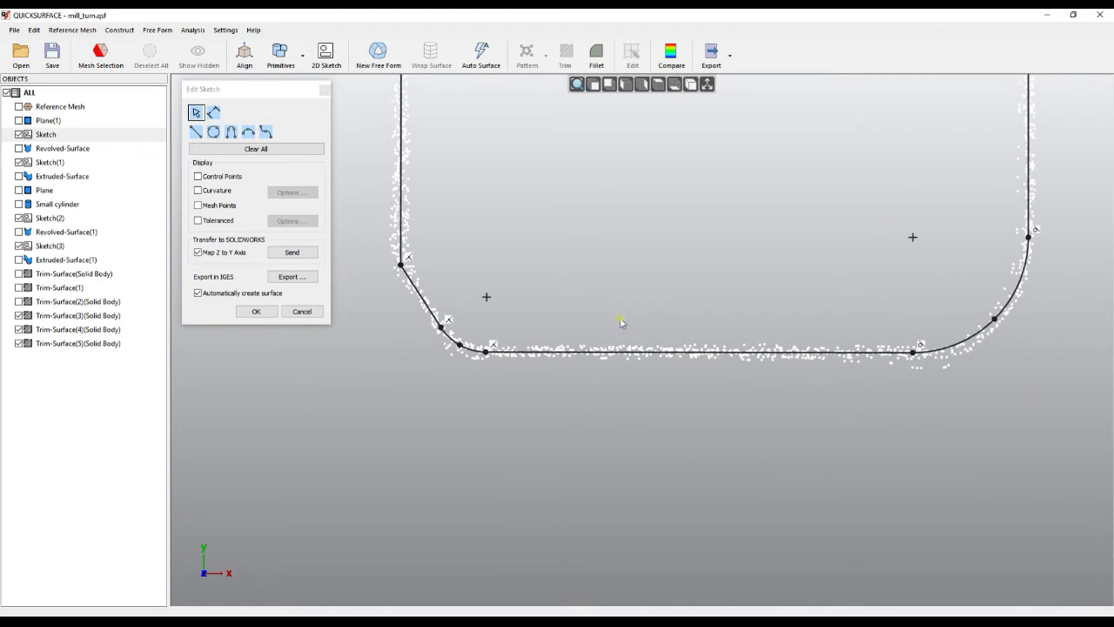
click(757, 355)
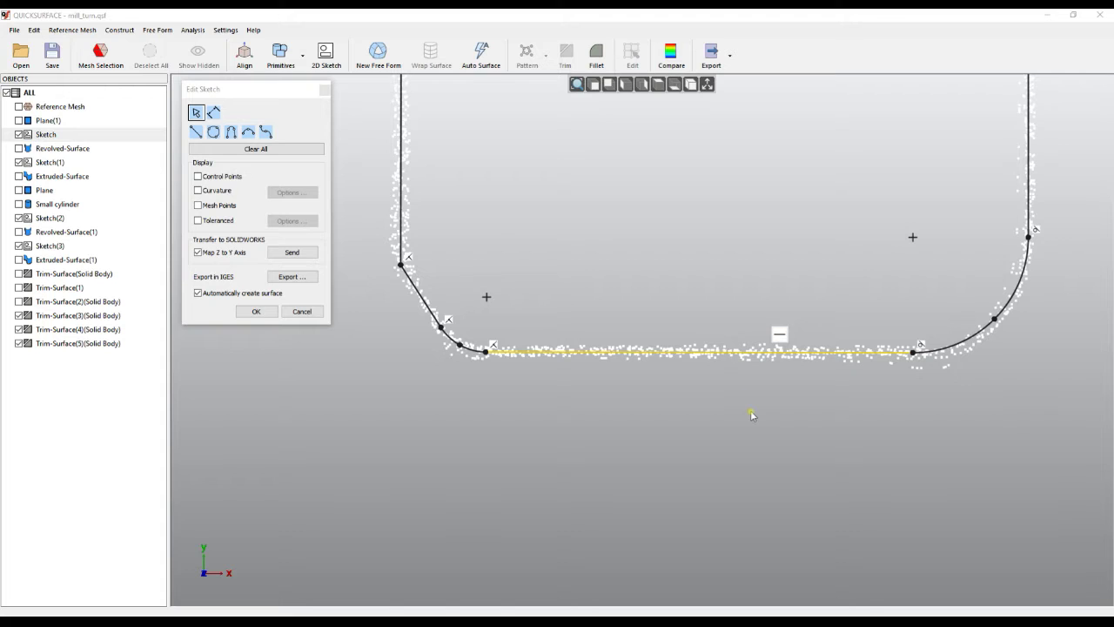
right_click(750, 411)
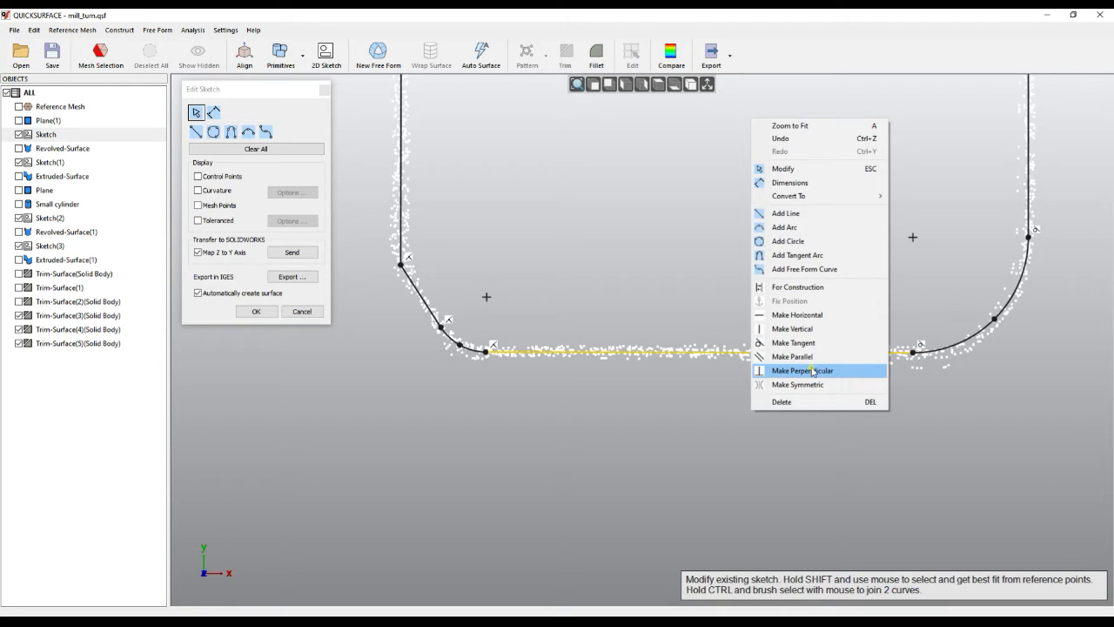
click(686, 404)
click(741, 352)
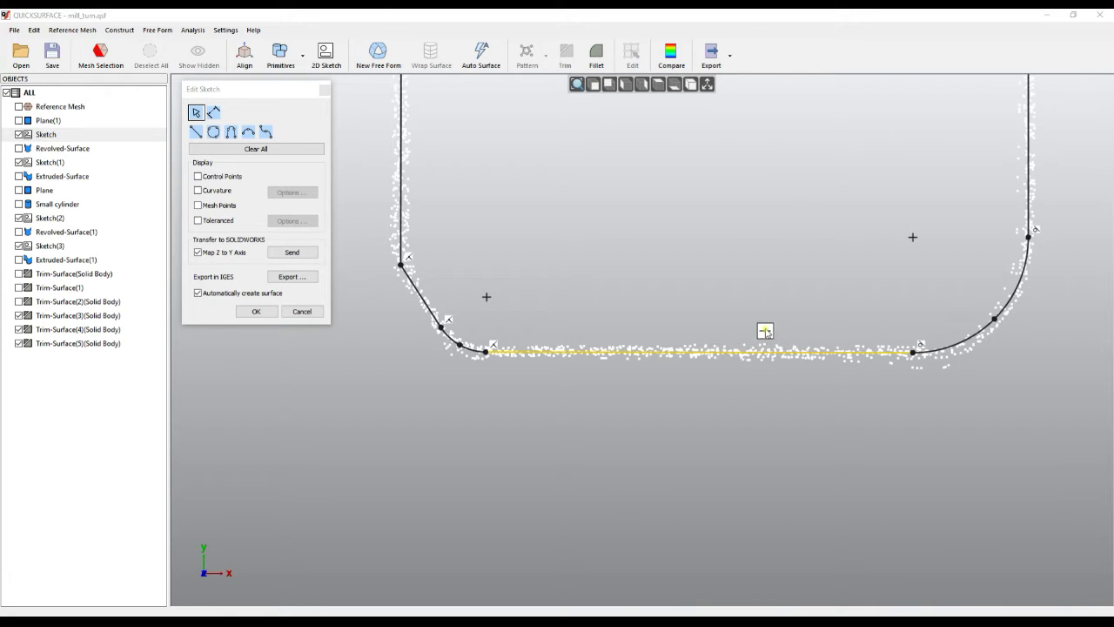
click(765, 332)
Step: Apply a vertical constraint to the outer long line of the U-shaped profile section
scroll(736, 403, down, 3)
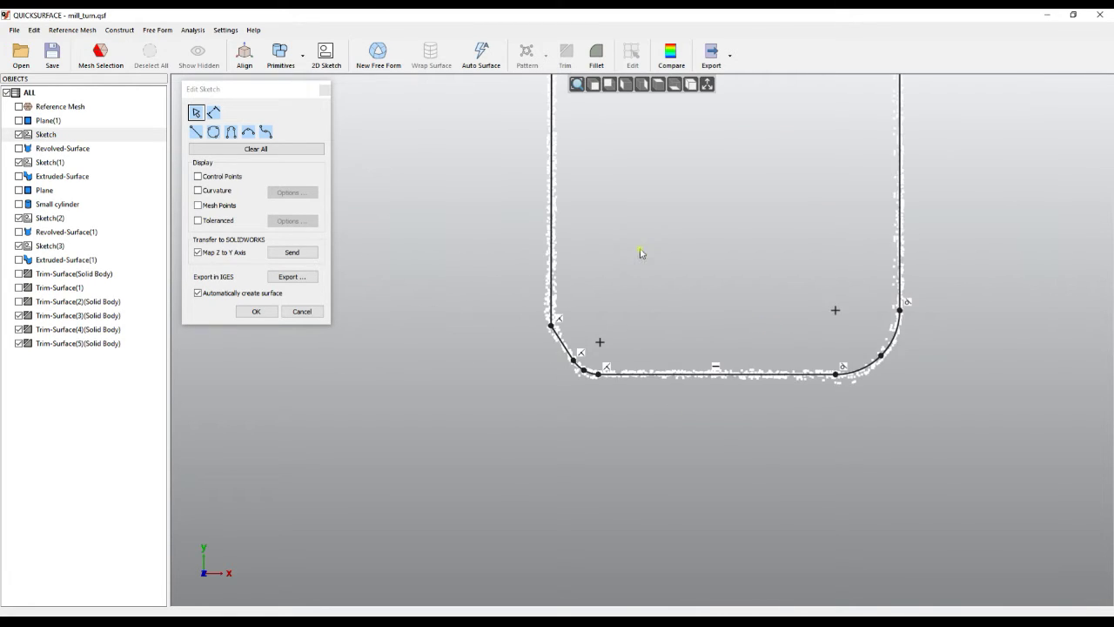
middle_drag(642, 252, 510, 373)
click(770, 313)
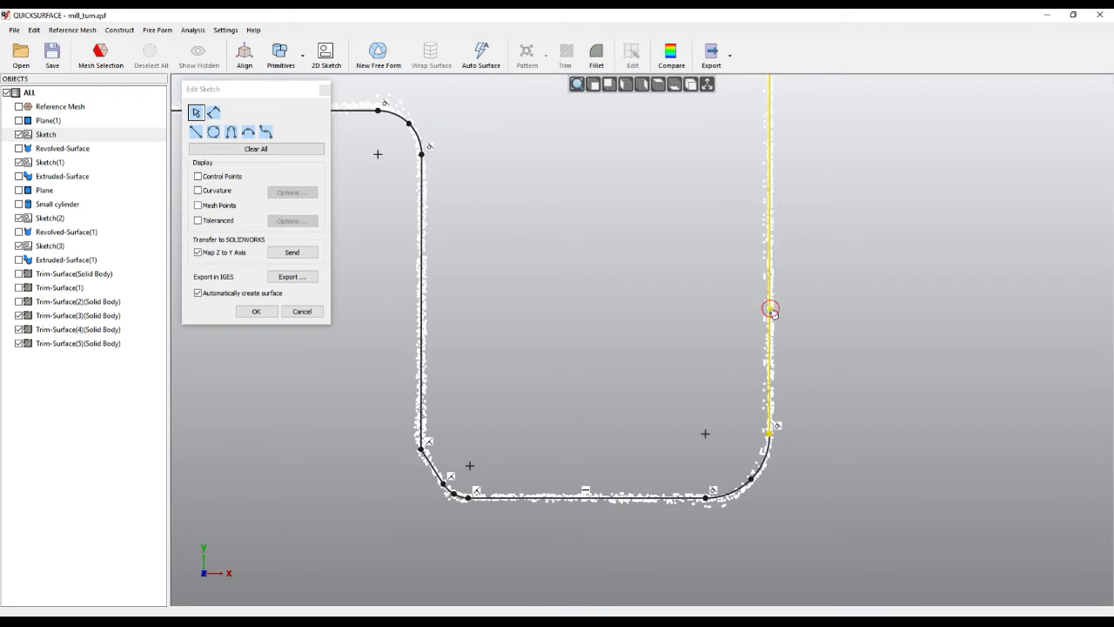
click(795, 291)
Step: Examine the constraint symbols along the upper line and around the lower corner joints of the profile
scroll(667, 300, down, 3)
mouse_move(667, 300)
middle_down()
mouse_move(757, 389)
mouse_move(727, 389)
middle_up()
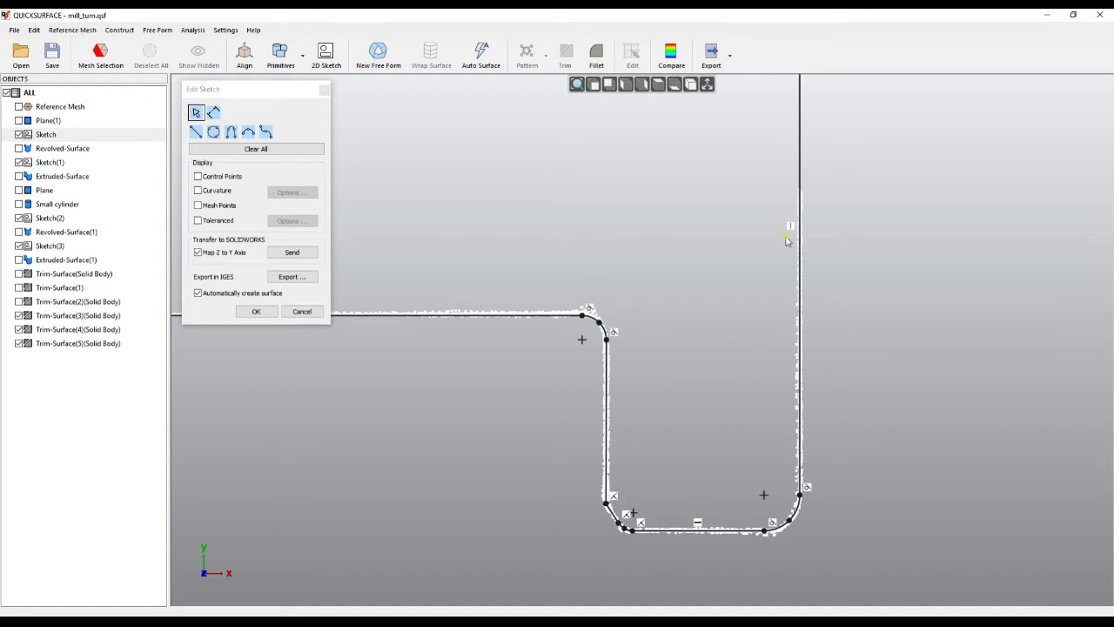
mouse_move(714, 315)
middle_down()
mouse_move(746, 348)
mouse_move(789, 348)
middle_up()
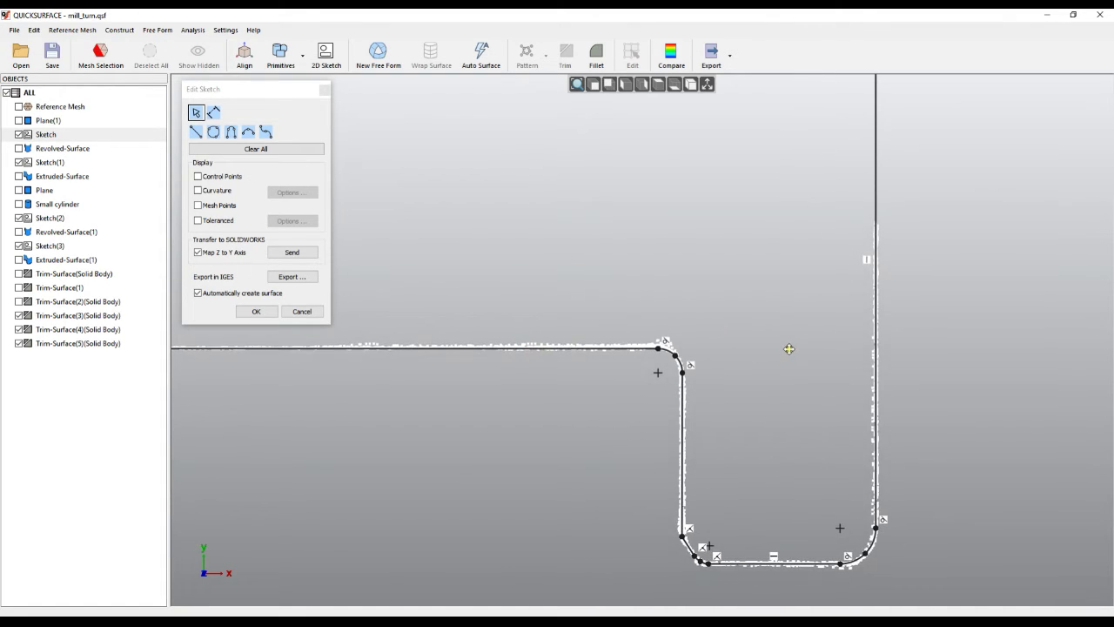
click(567, 349)
mouse_move(396, 390)
middle_down()
mouse_move(666, 353)
mouse_move(565, 374)
middle_up()
scroll(667, 353, down, 3)
scroll(730, 351, up, 5)
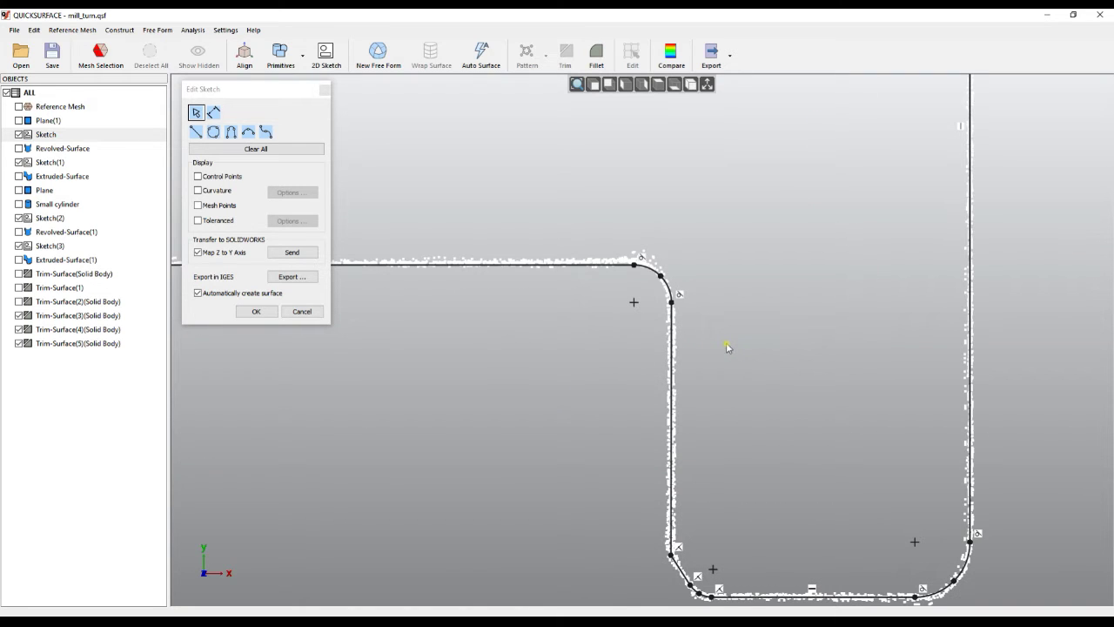
mouse_move(728, 345)
middle_down()
mouse_move(766, 316)
mouse_move(766, 291)
mouse_move(776, 344)
mouse_move(804, 364)
middle_up()
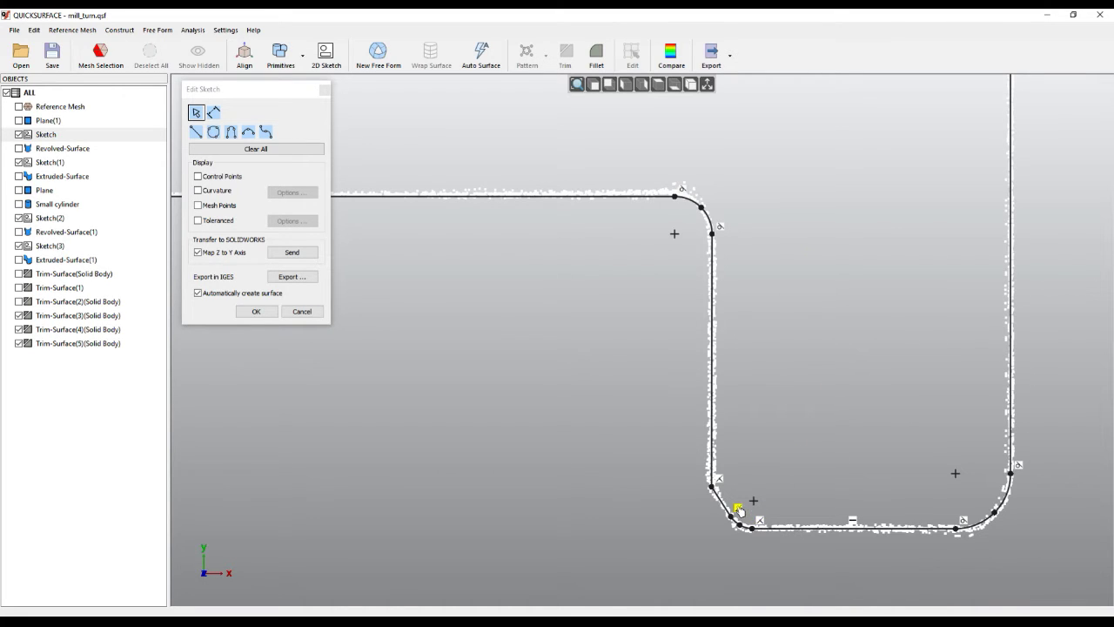
scroll(725, 533, up, 3)
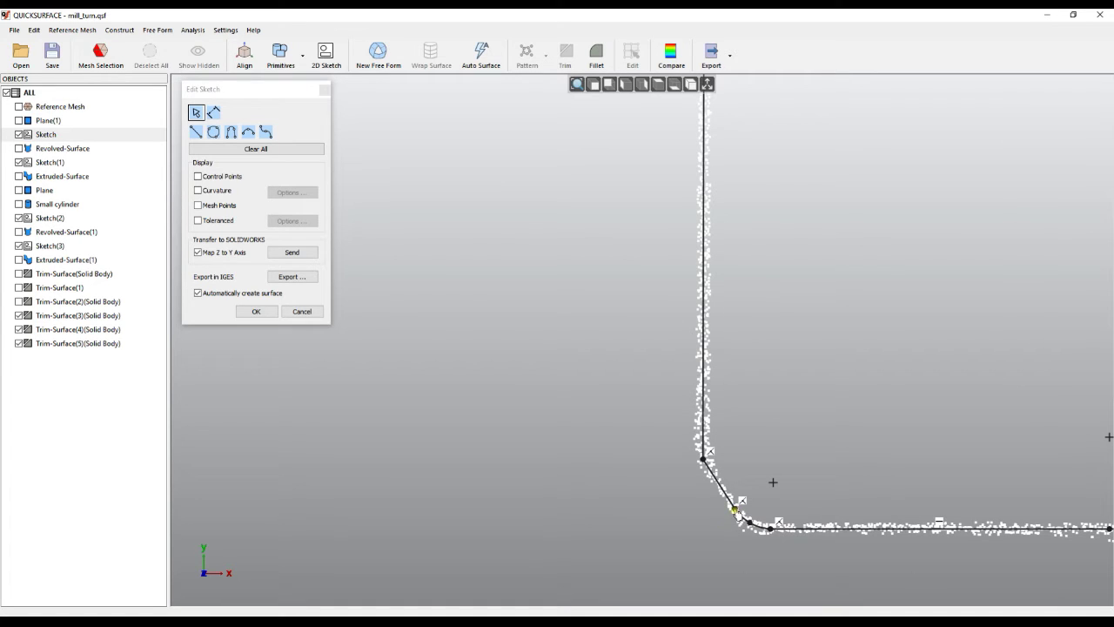
middle_drag(796, 510, 765, 483)
scroll(708, 428, down, 3)
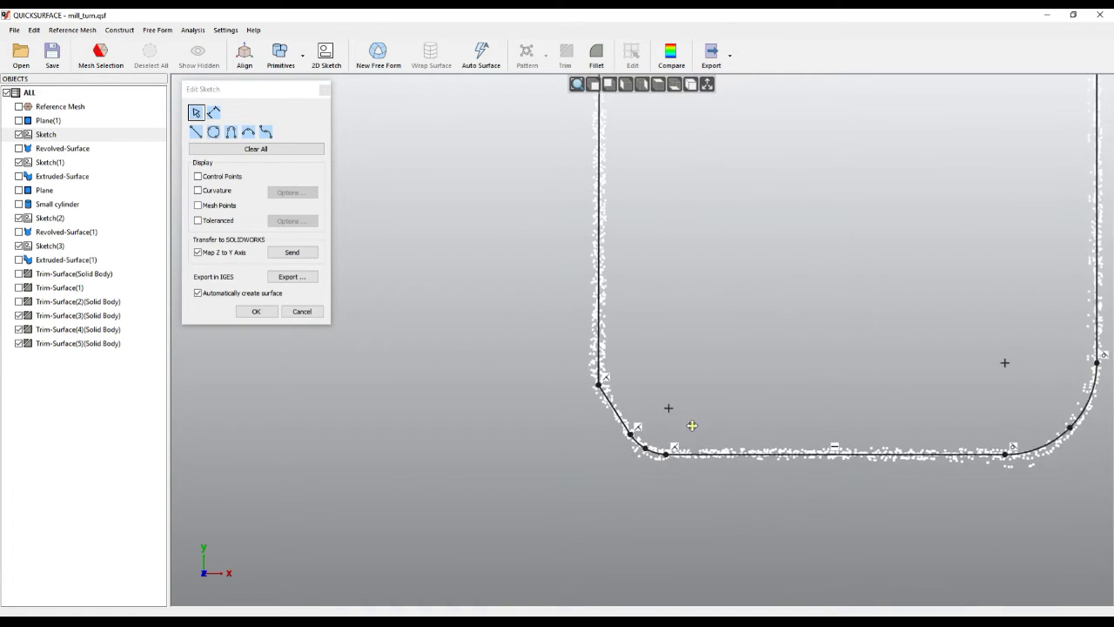
scroll(624, 429, up, 3)
scroll(624, 433, up, 2)
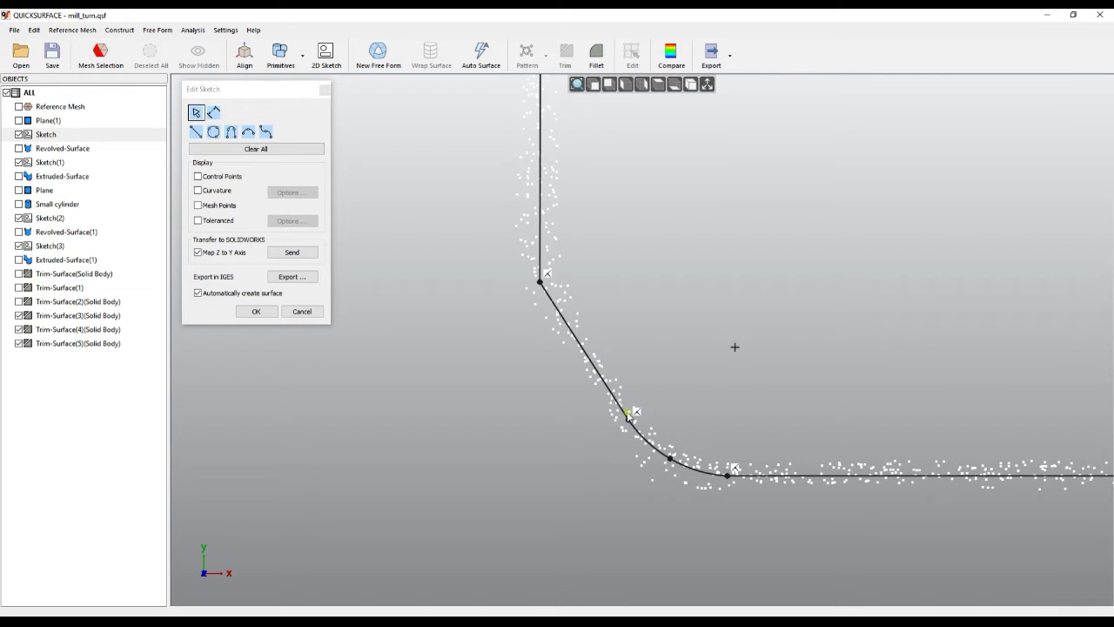
Step: Shift the bottom line slightly downward to test how the adjoining corner arcs follow its constraints
scroll(653, 443, down, 4)
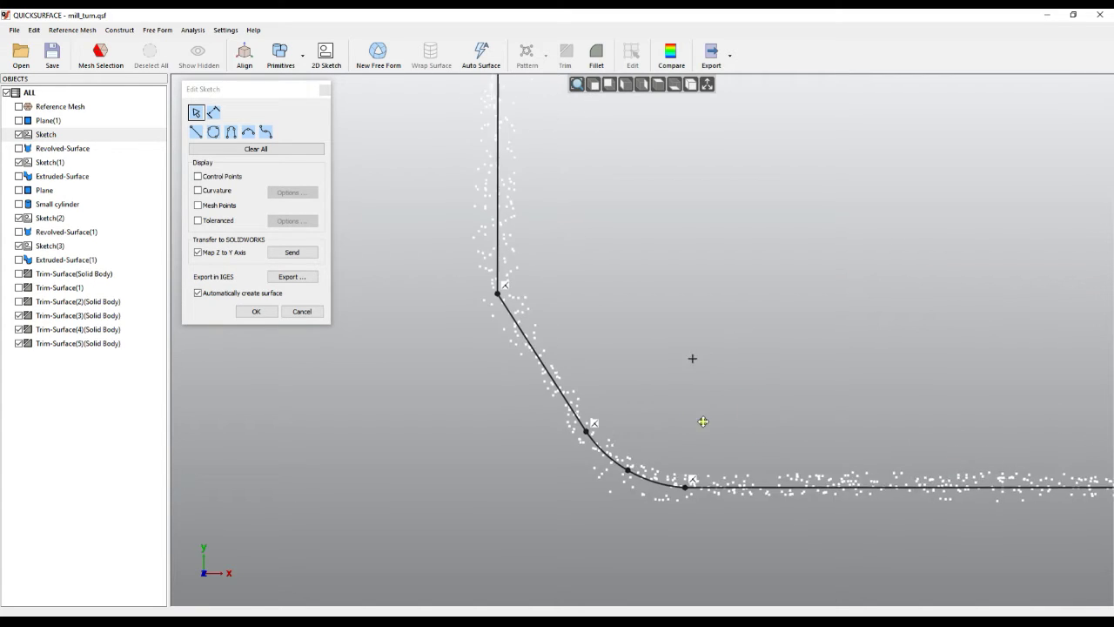
middle_drag(868, 423, 775, 419)
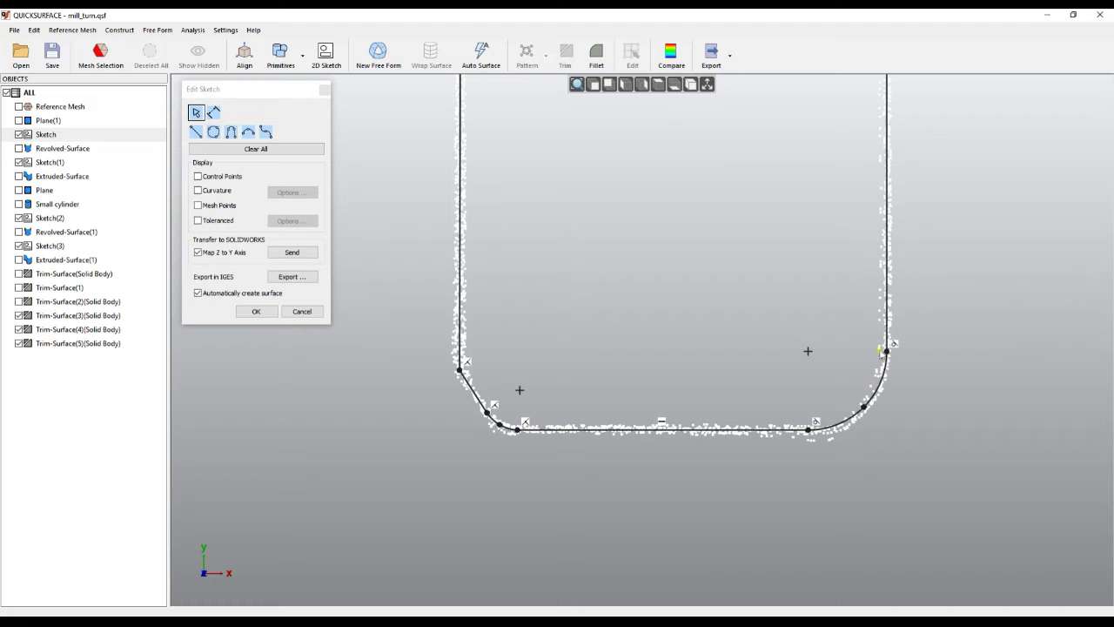
drag(781, 430, 782, 437)
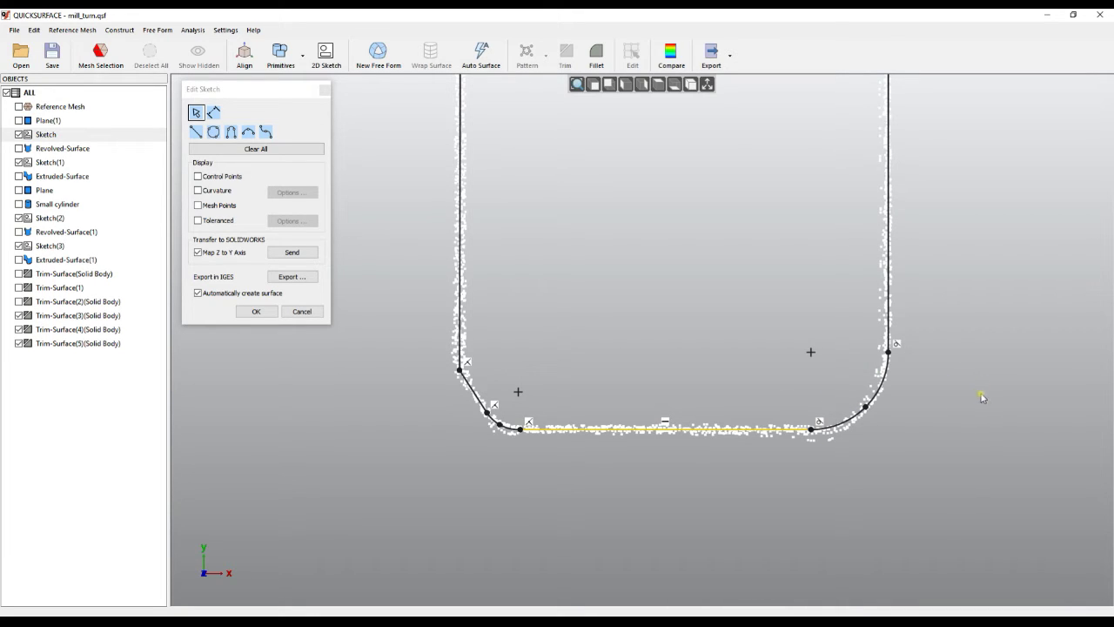
middle_drag(617, 363, 734, 301)
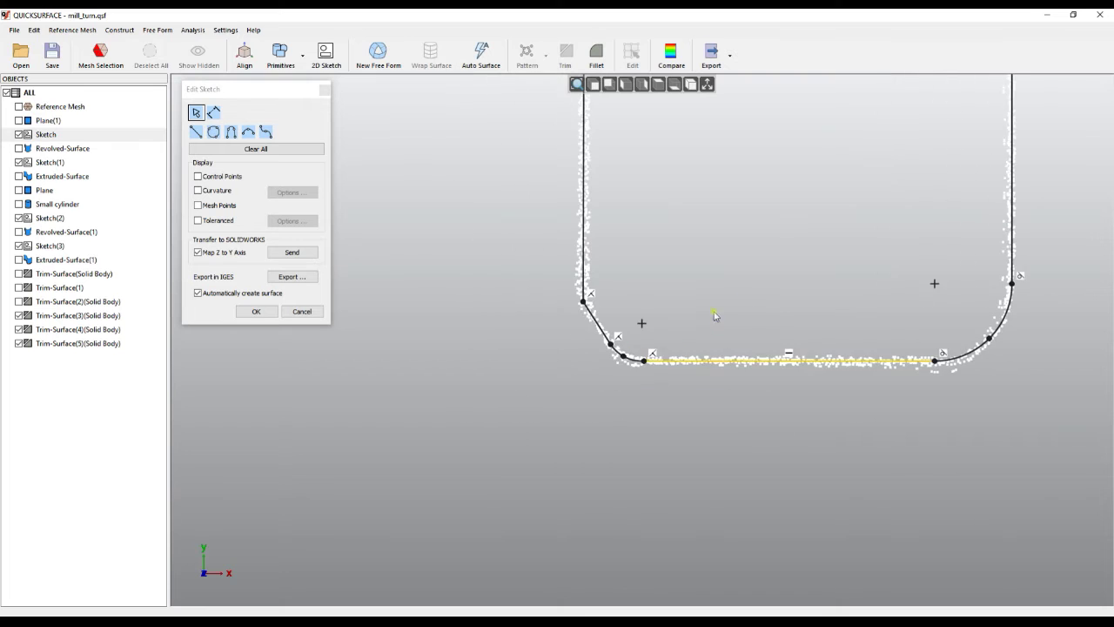
Step: Inspect the constraint options offered at the joint between the small corner arc and the bottom line
scroll(641, 373, up, 4)
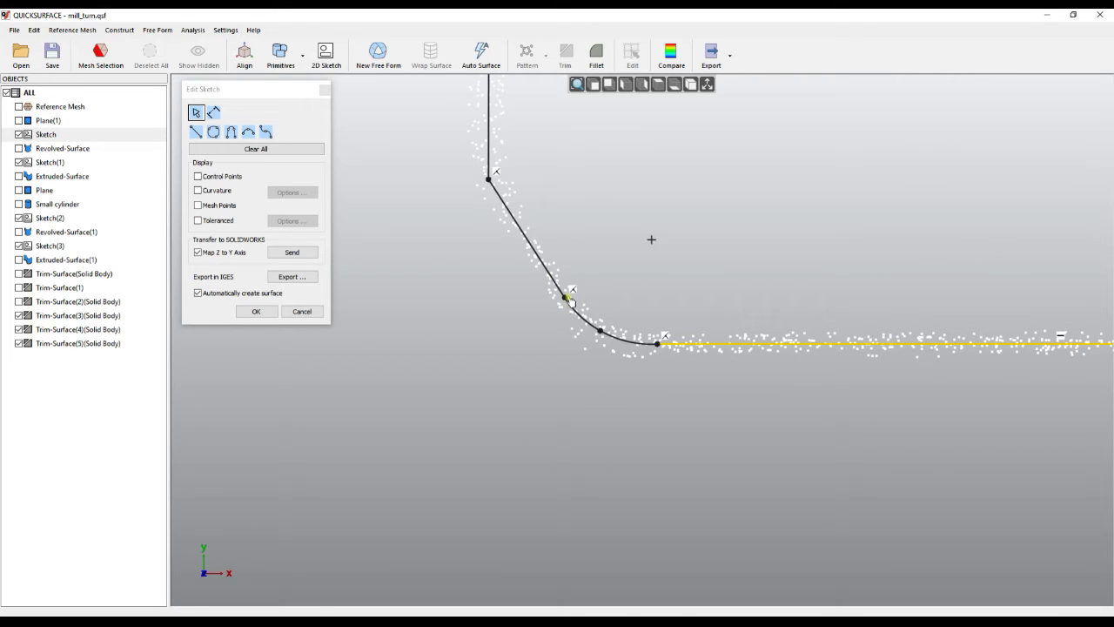
click(671, 299)
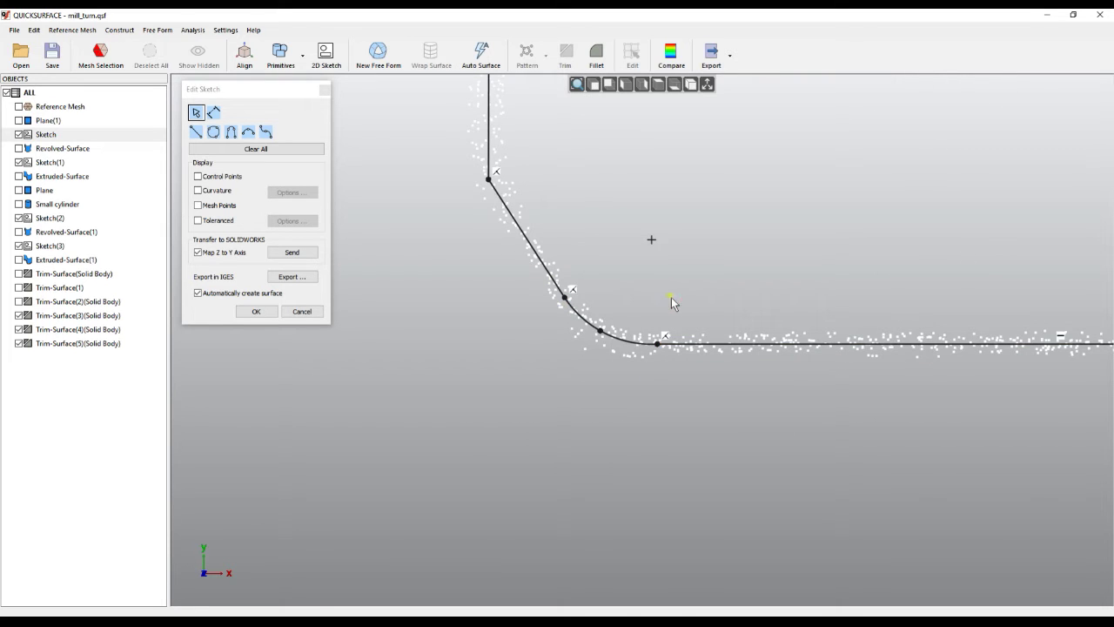
click(657, 345)
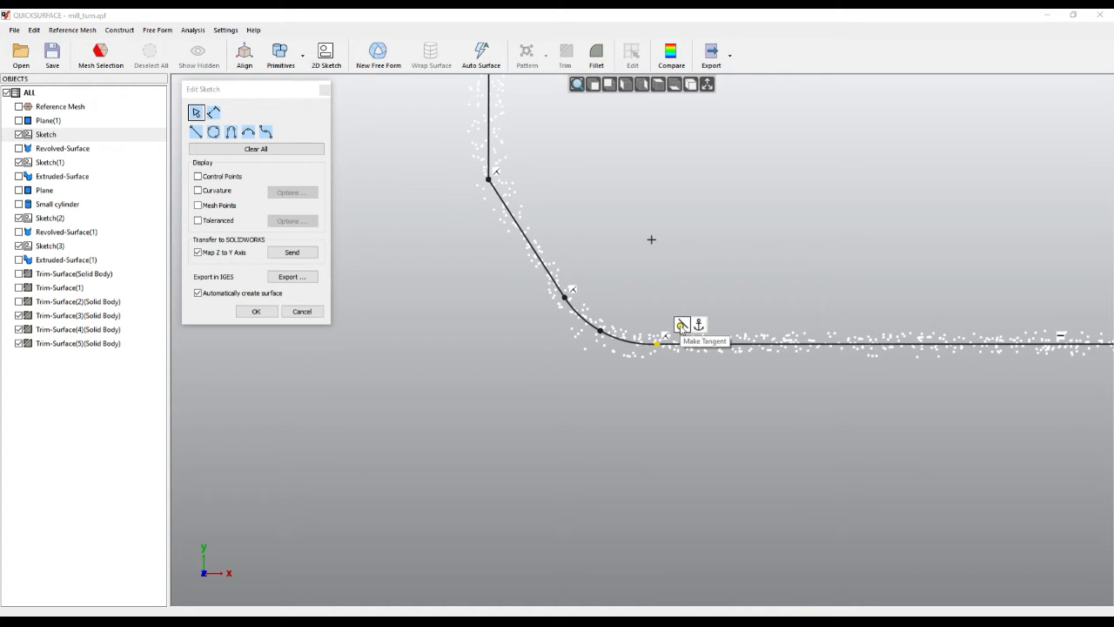
click(654, 373)
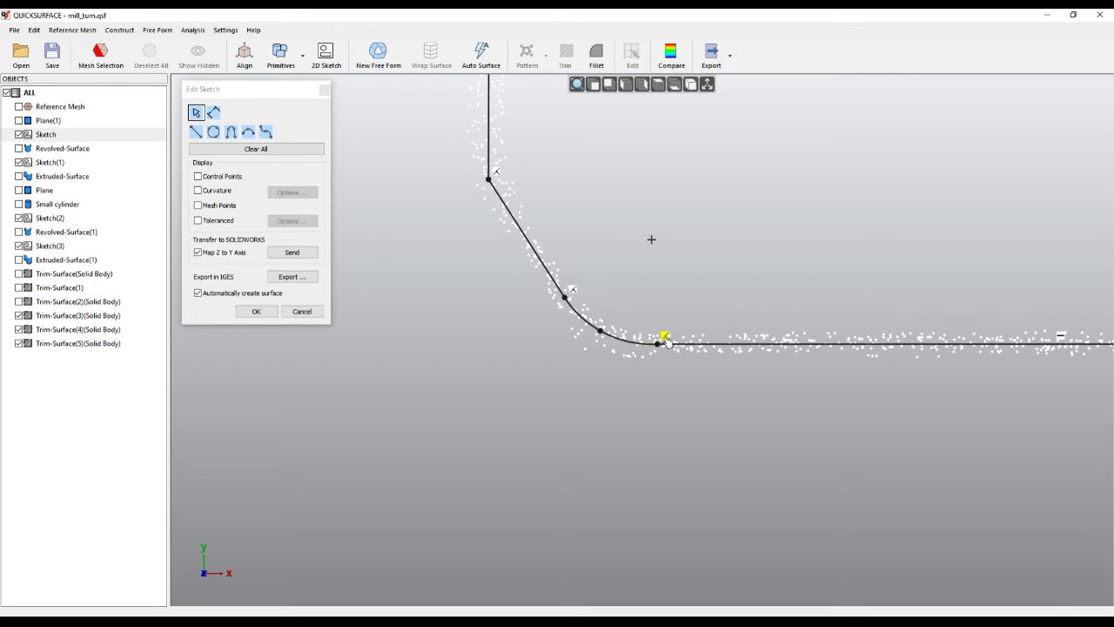
Step: Make the small lower corner arc tangent to both the bottom line and the adjoining slanted line
click(667, 342)
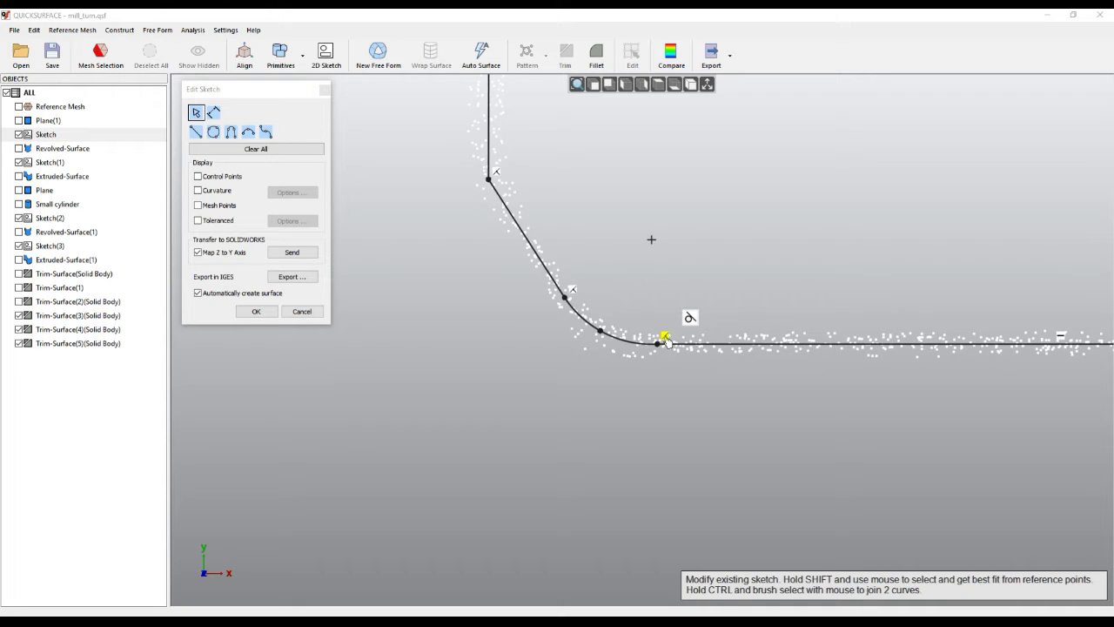
click(665, 342)
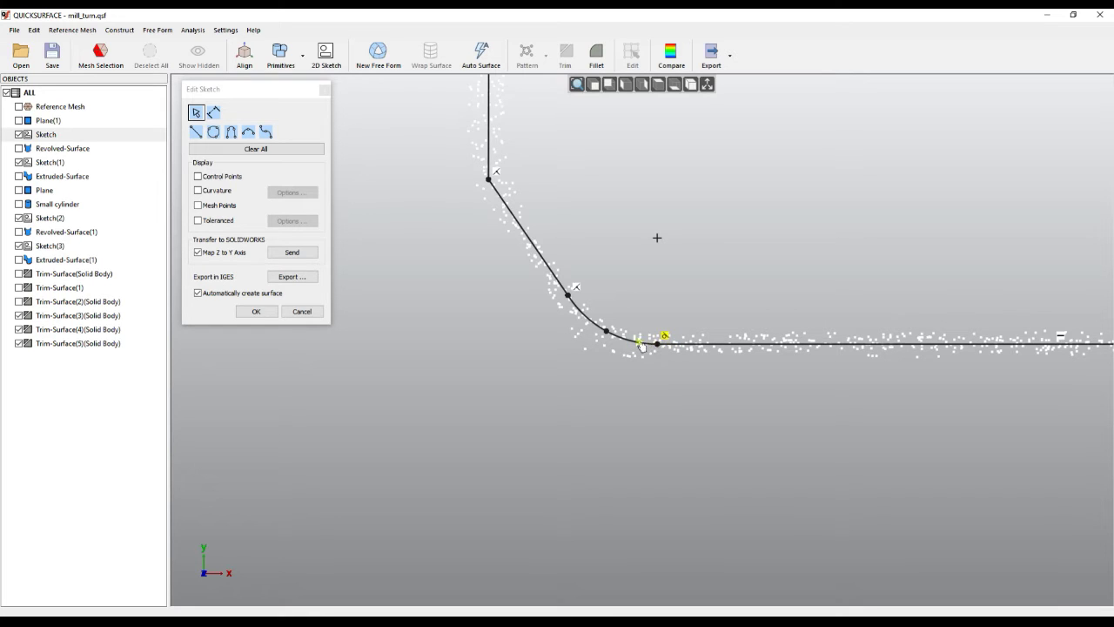
click(569, 298)
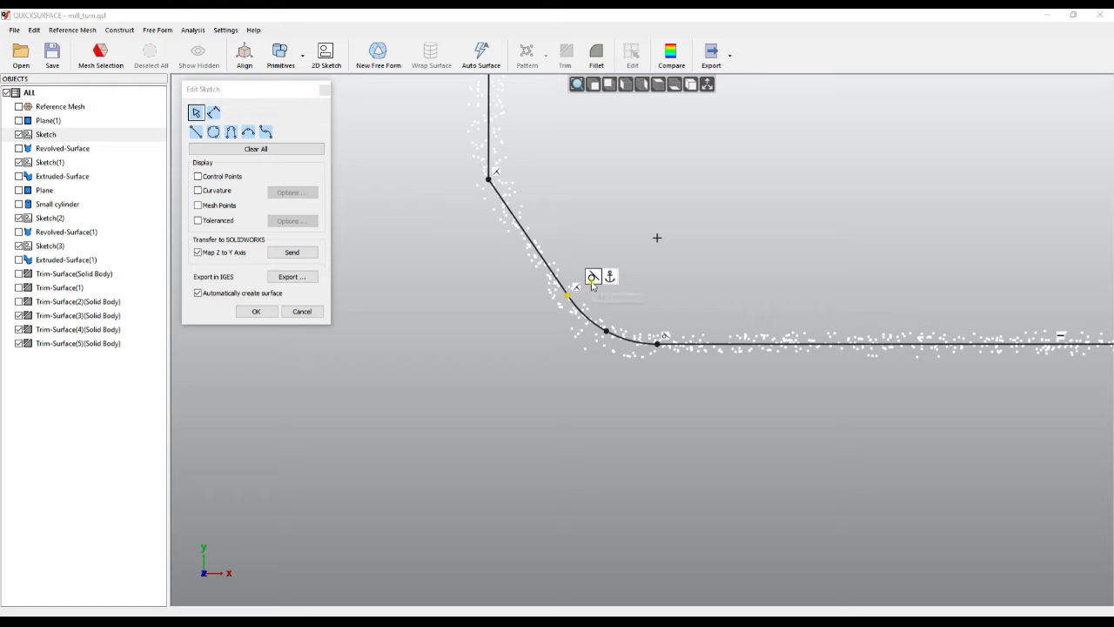
click(592, 281)
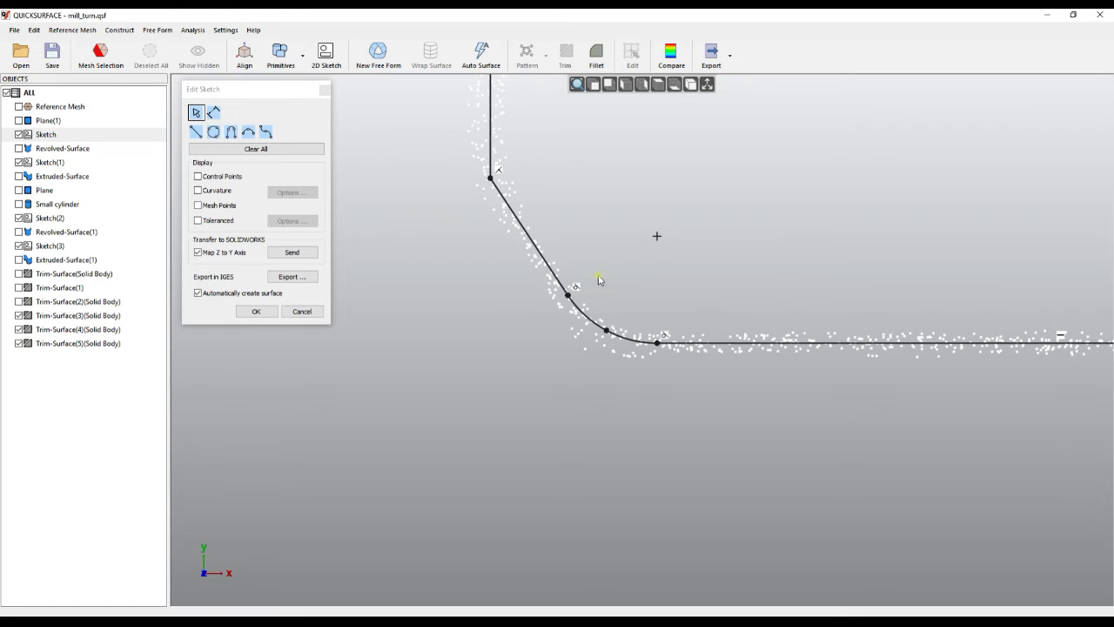
Step: Examine the constraint symbols around the U-shaped section, from the upper corner arc to both lower corners
scroll(592, 344, down, 5)
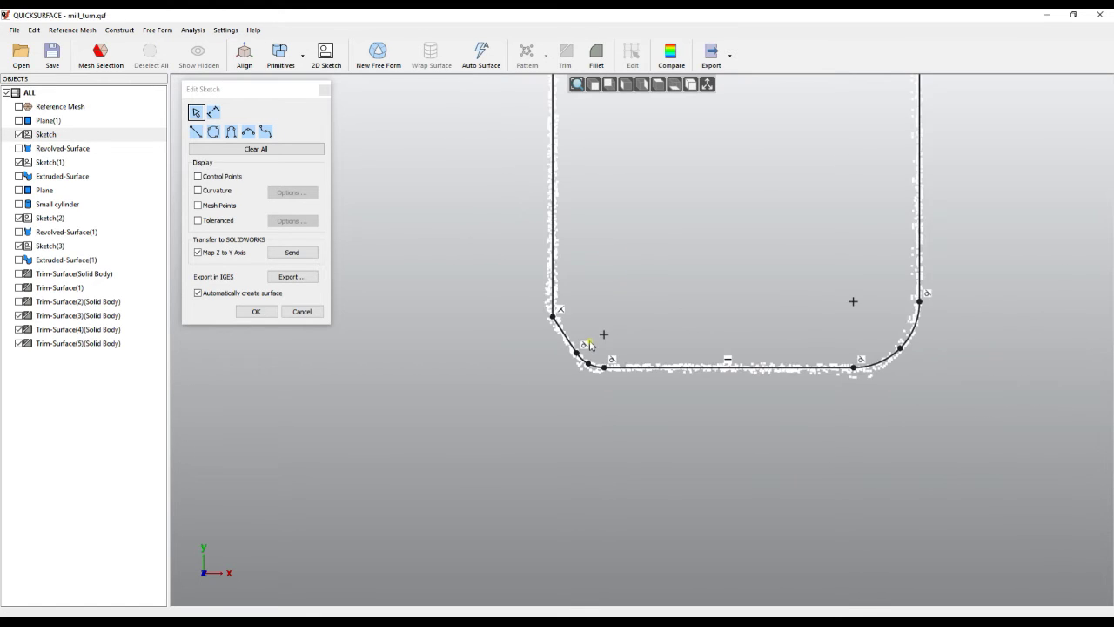
middle_drag(678, 312, 671, 423)
scroll(657, 406, down, 5)
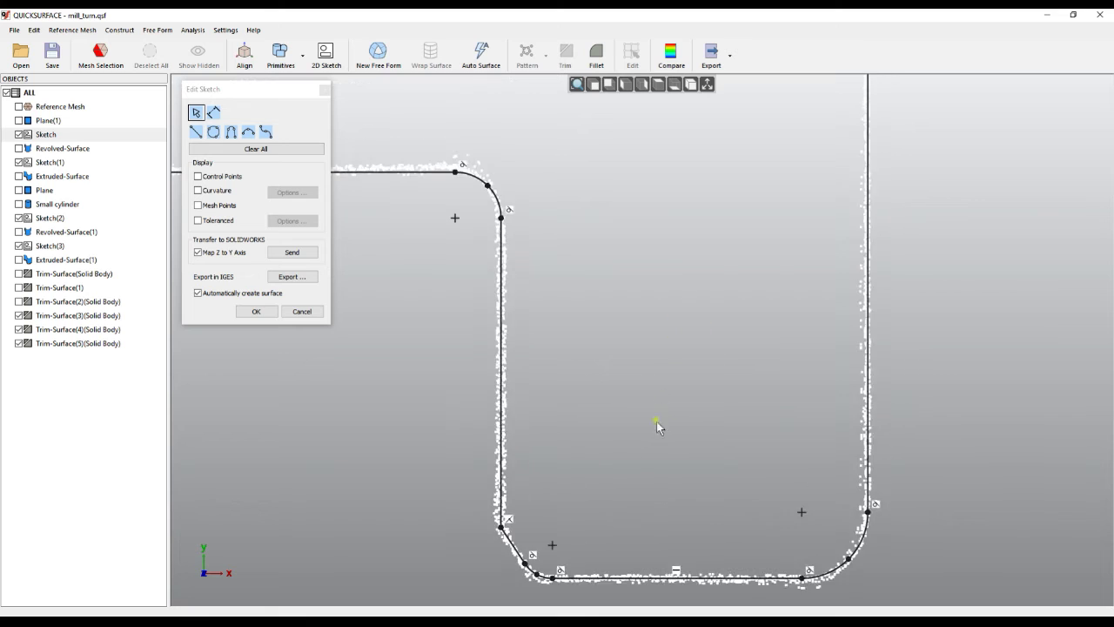
mouse_move(662, 340)
middle_down()
mouse_move(766, 336)
mouse_move(803, 322)
mouse_move(726, 330)
middle_up()
scroll(724, 344, up, 5)
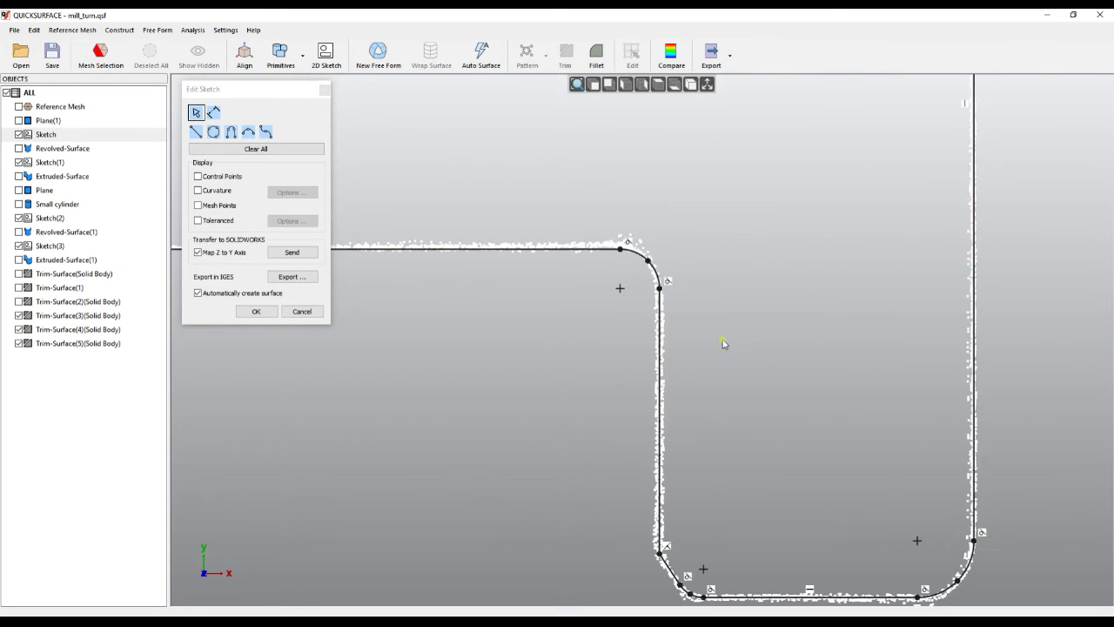
middle_drag(753, 385, 706, 258)
scroll(666, 362, up, 3)
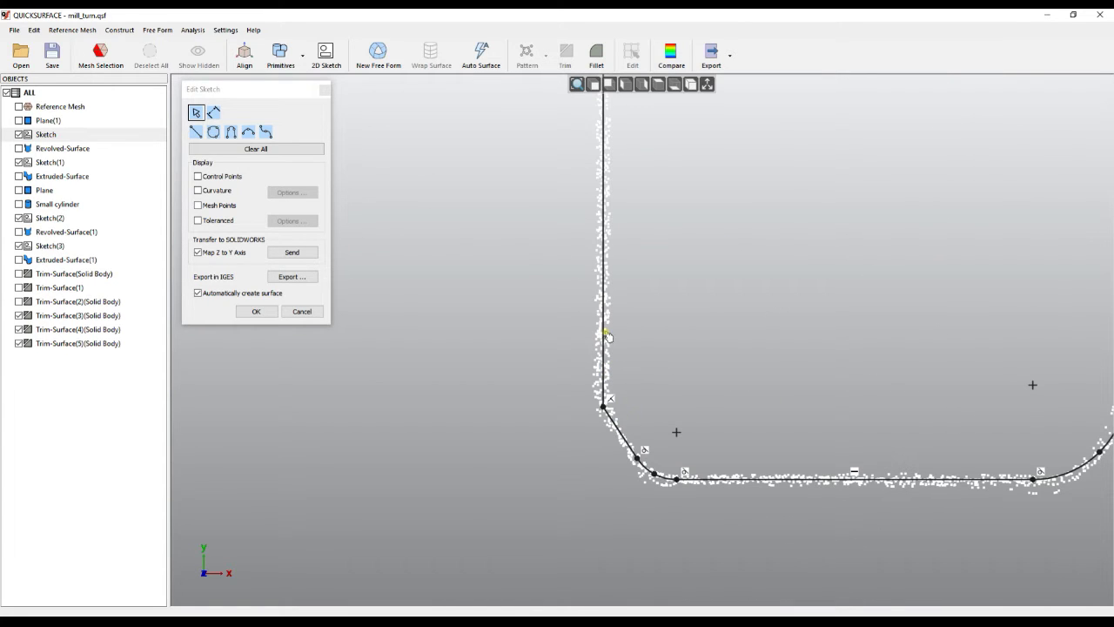
middle_drag(723, 376, 660, 350)
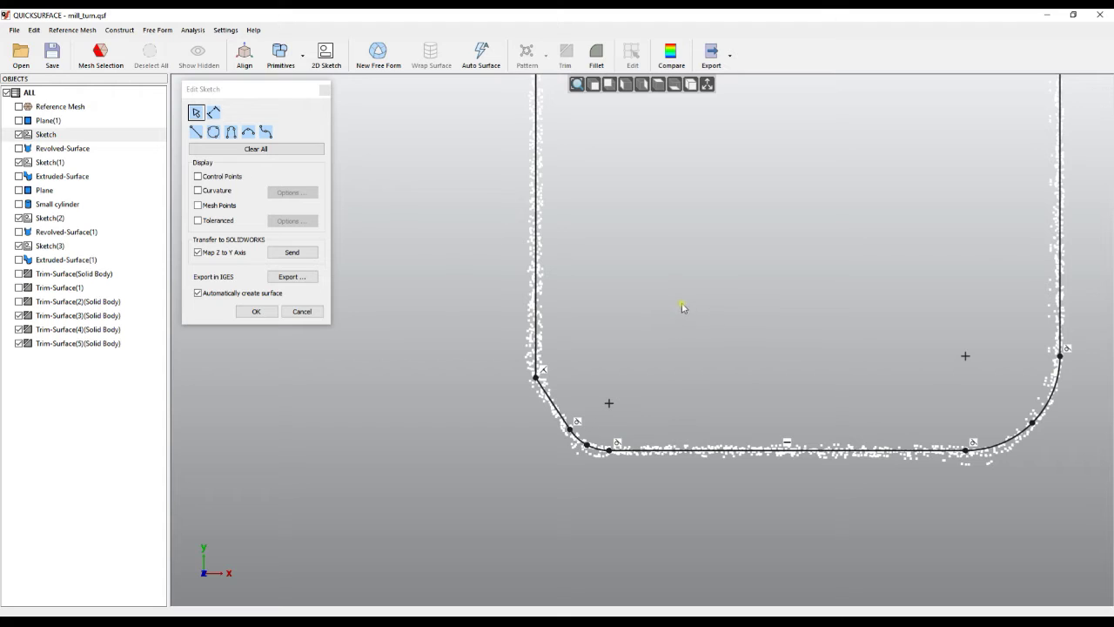
click(197, 114)
middle_drag(875, 327, 642, 304)
mouse_move(710, 409)
middle_down()
mouse_move(637, 380)
mouse_move(648, 370)
middle_up()
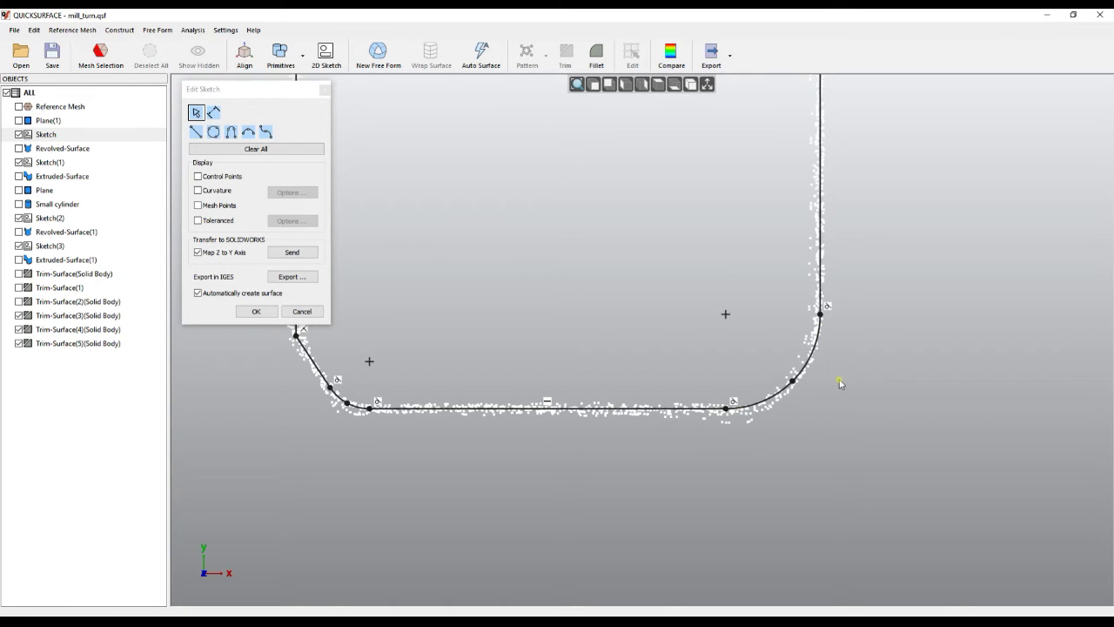
Step: Add a radius dimension to the large lower corner arc and set it to 0.8 mm
right_click(876, 317)
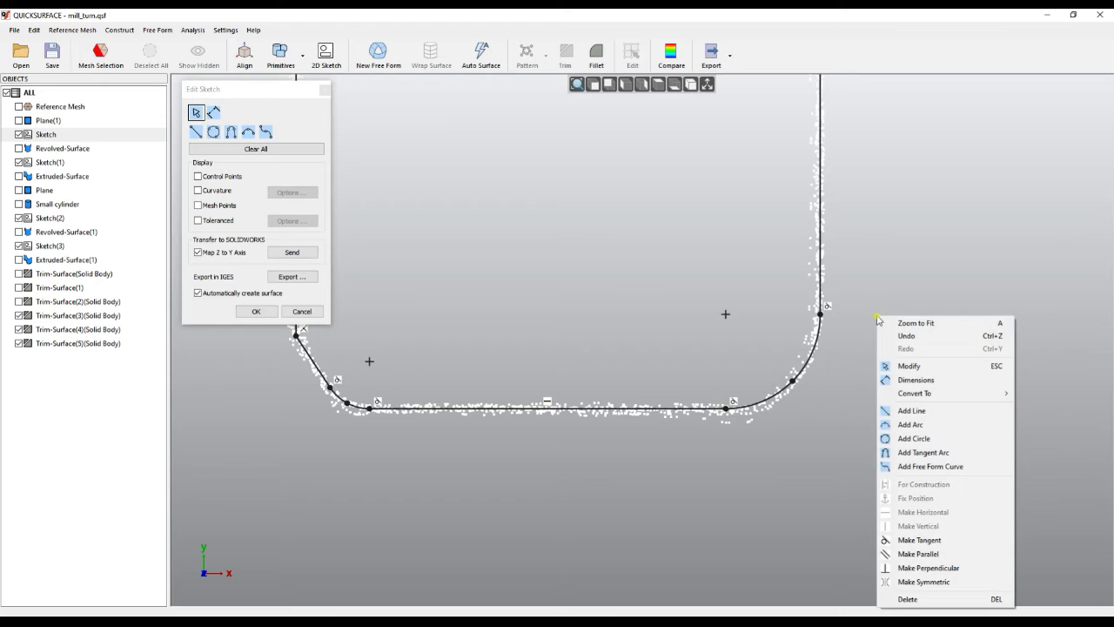
click(917, 381)
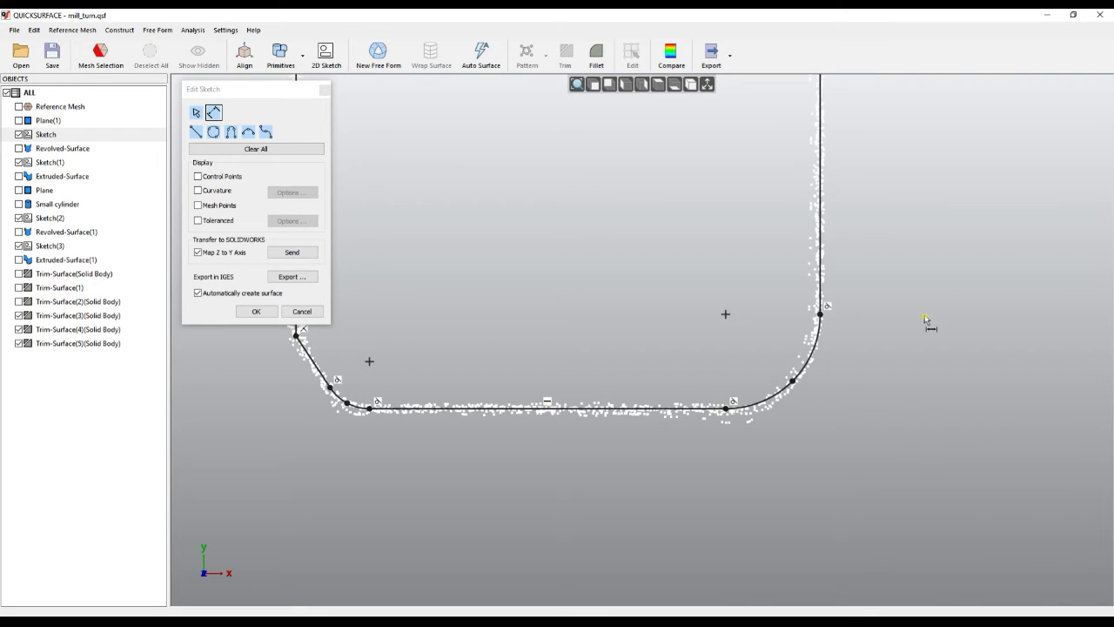
click(813, 378)
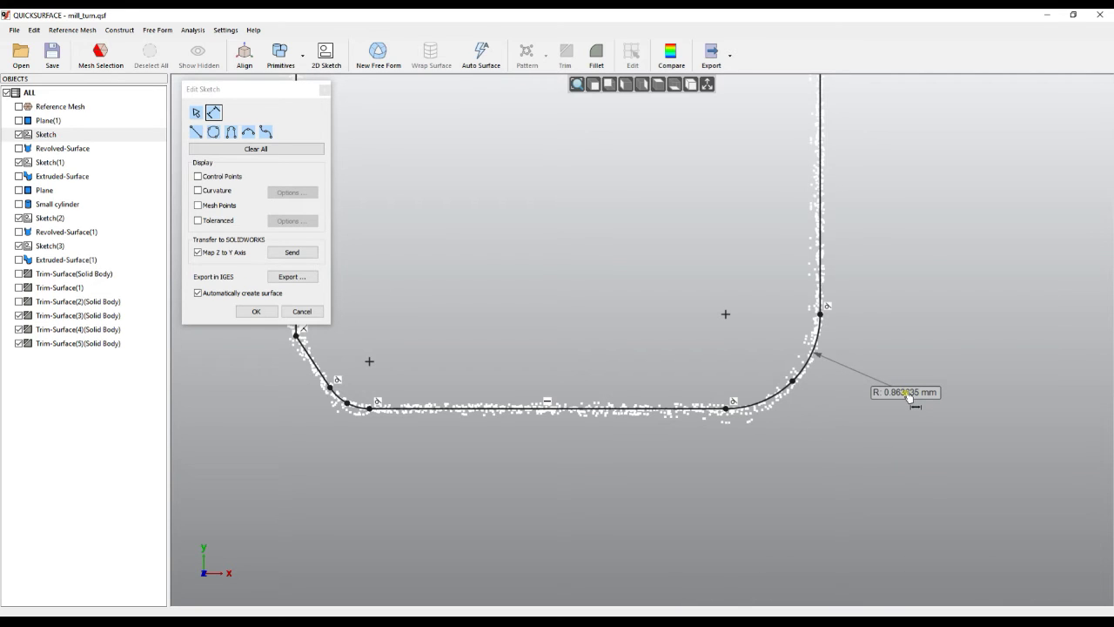
click(907, 393)
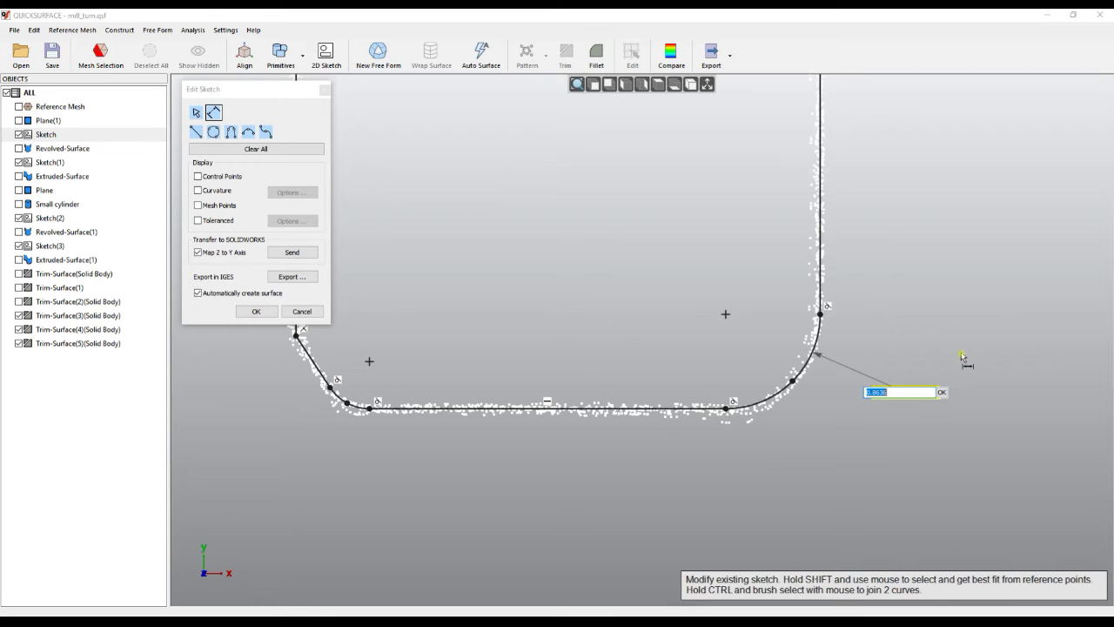
key(Return)
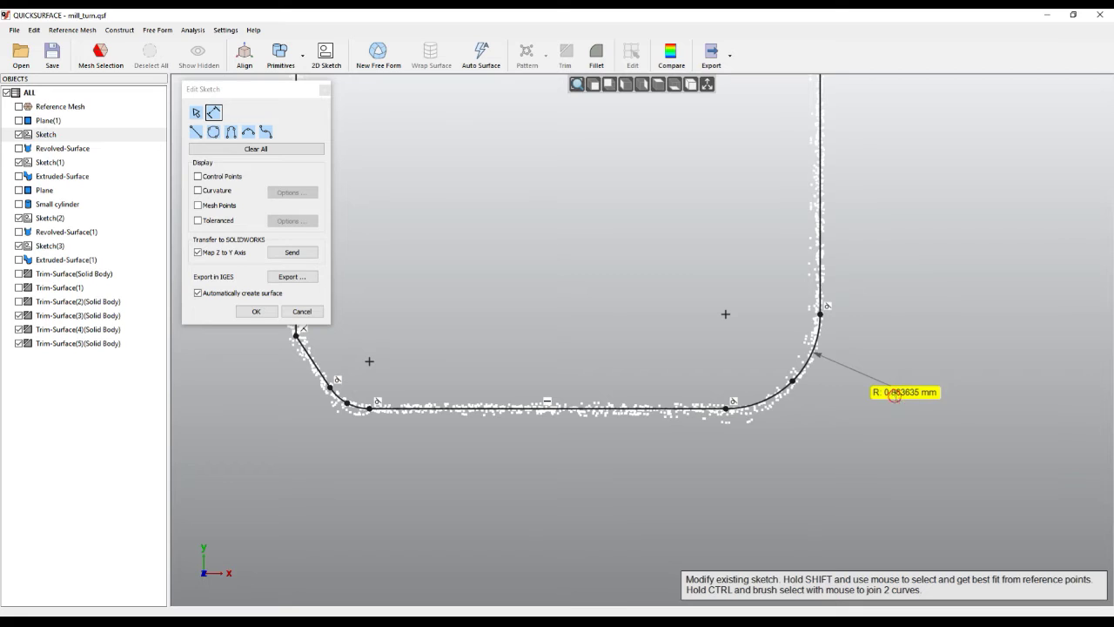
double_click(898, 396)
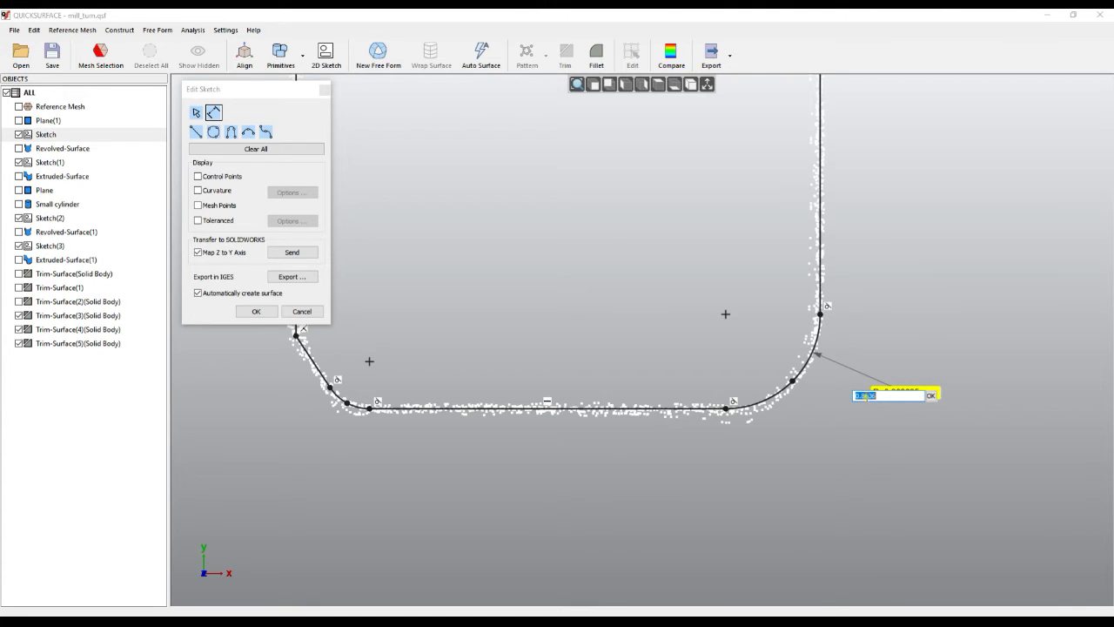
drag(866, 397, 915, 396)
click(931, 396)
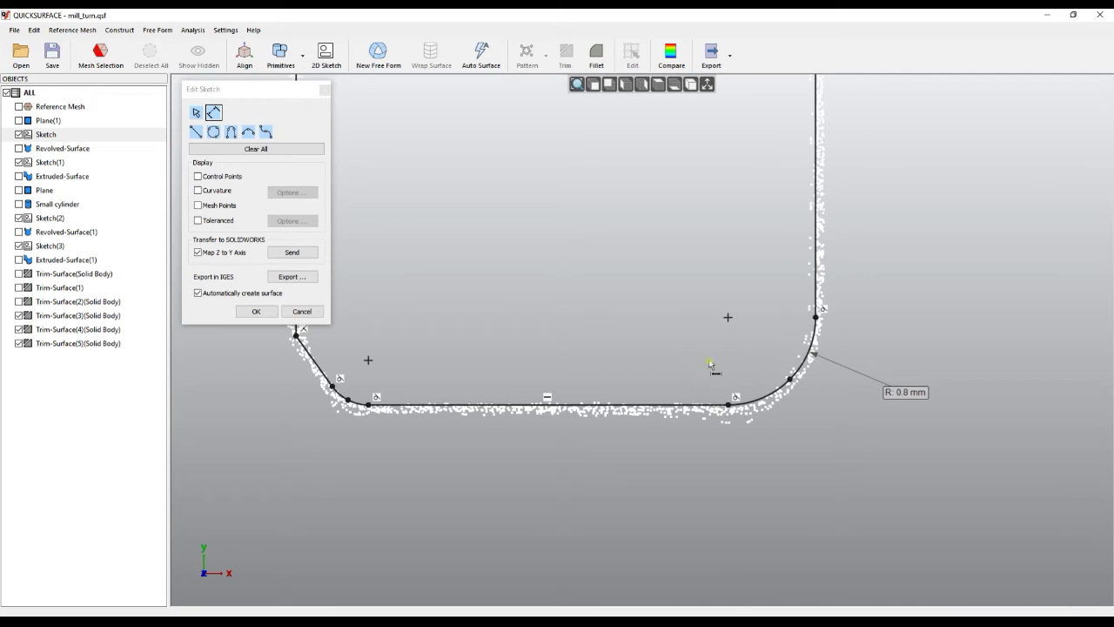
Step: Shift the bottom line slightly downward so that it runs through the mesh points again
click(197, 114)
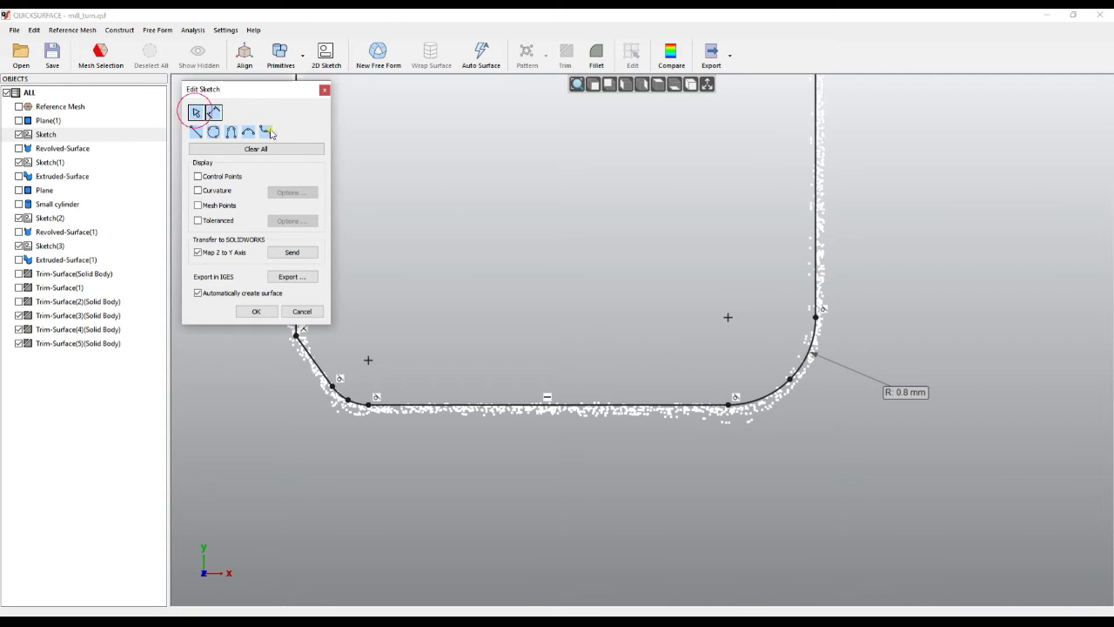
drag(607, 405, 612, 415)
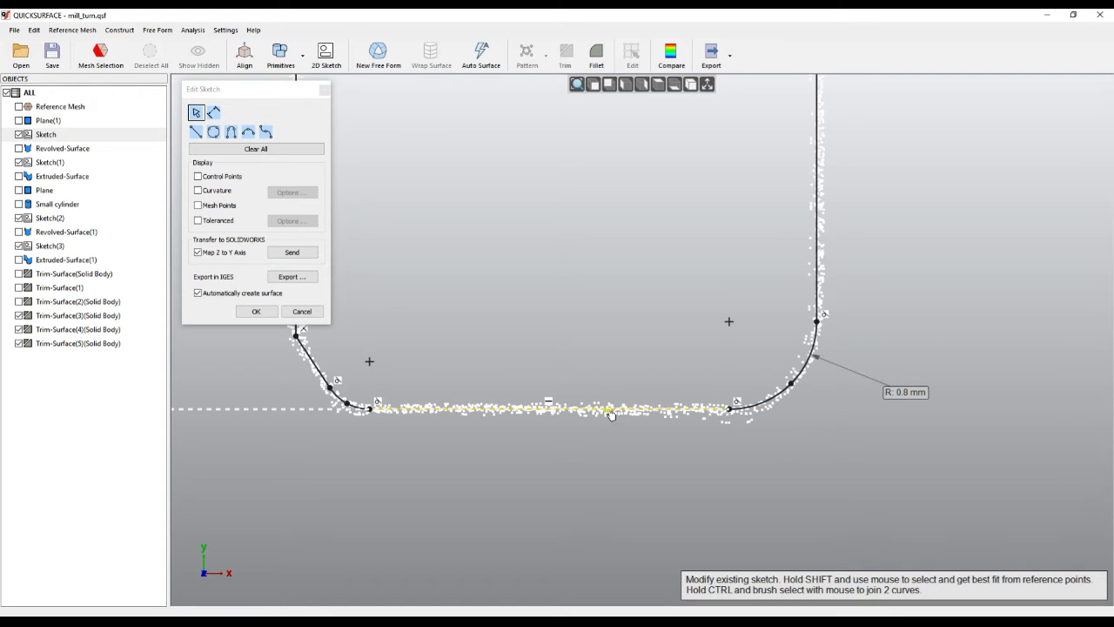
middle_drag(830, 426, 913, 432)
middle_drag(581, 362, 715, 427)
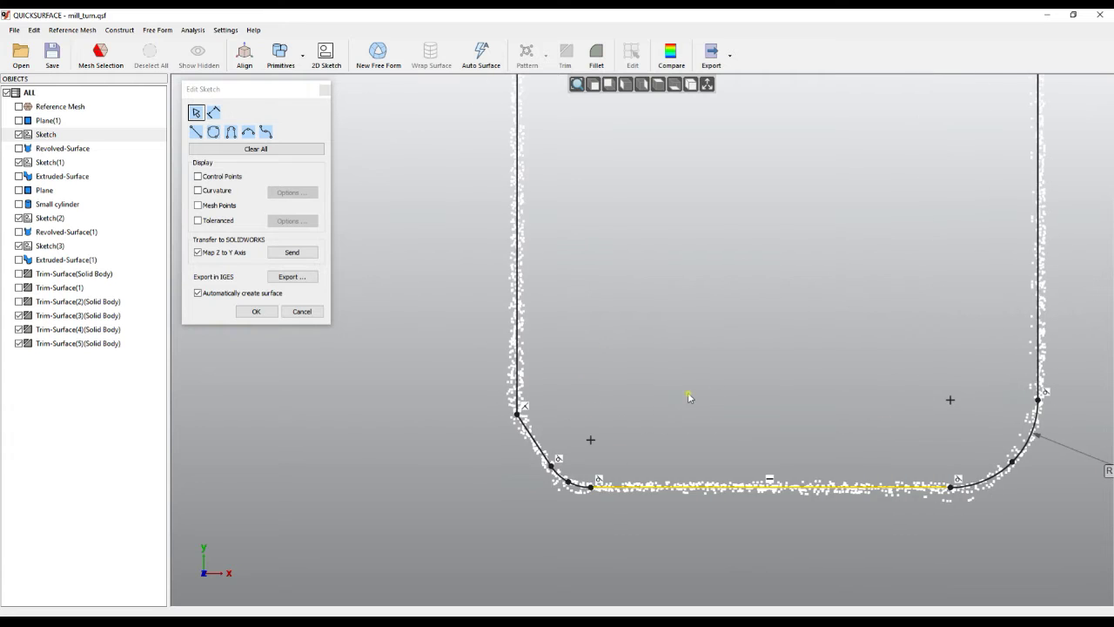
Step: Add a vertical 9.5 mm dimension between the outer long line's upper end point and the lower joint of the upper corner arc
scroll(688, 397, down, 2)
middle_drag(685, 343, 694, 364)
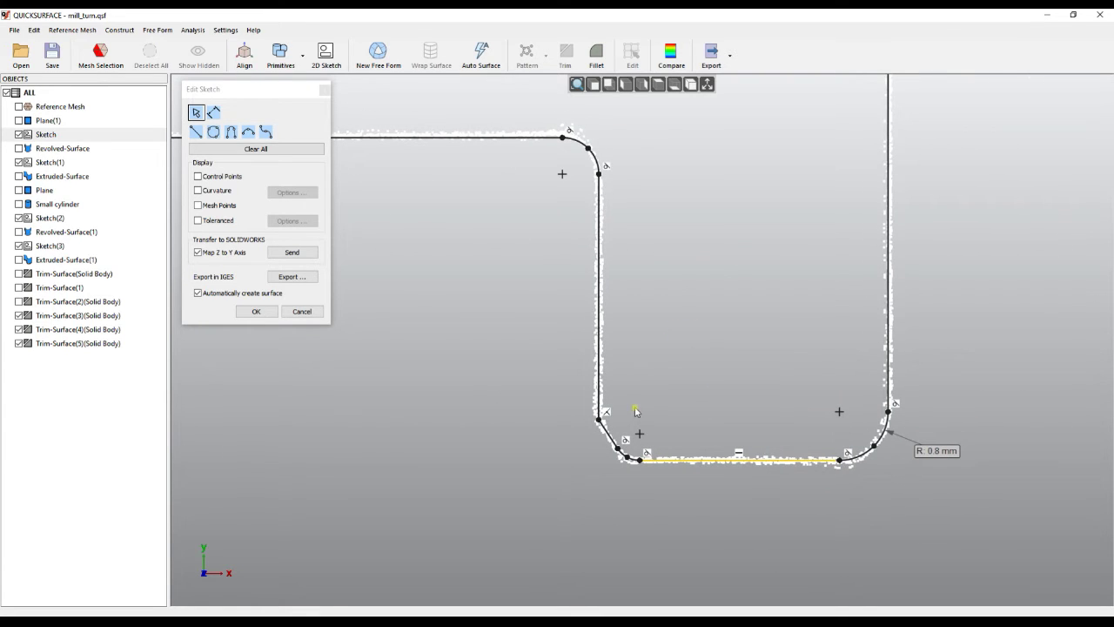
scroll(639, 410, up, 2)
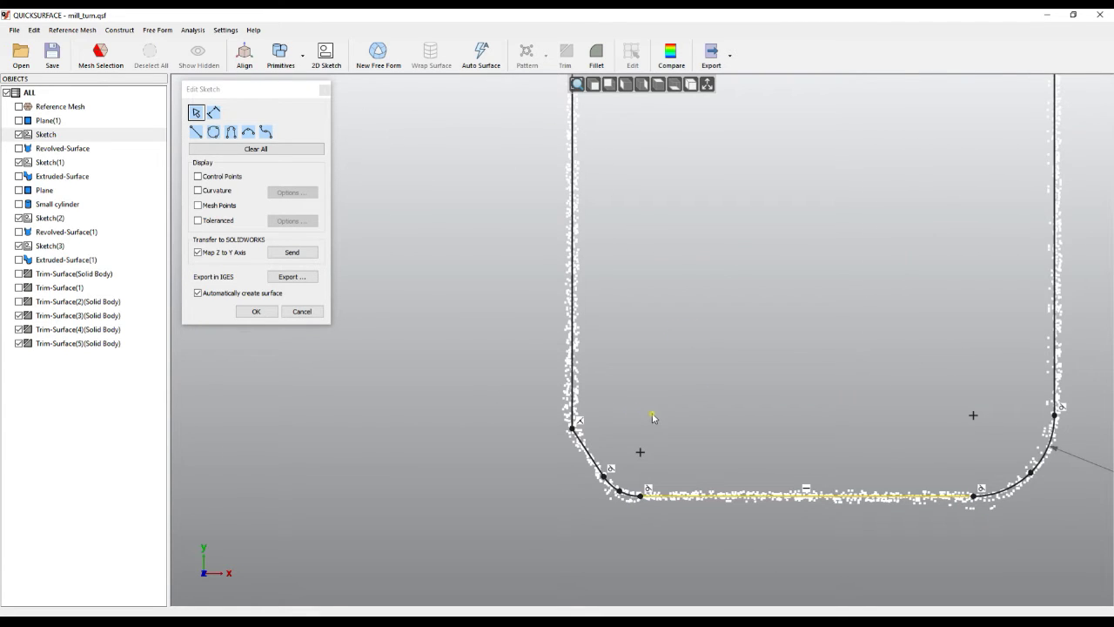
scroll(653, 418, down, 2)
scroll(682, 405, down, 3)
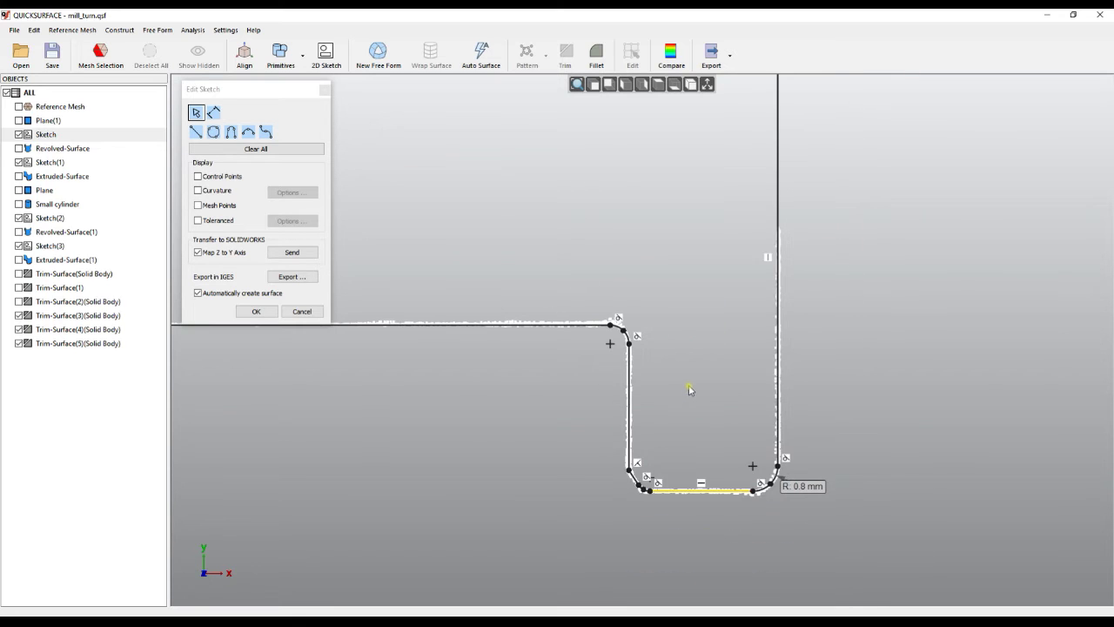
right_click(695, 379)
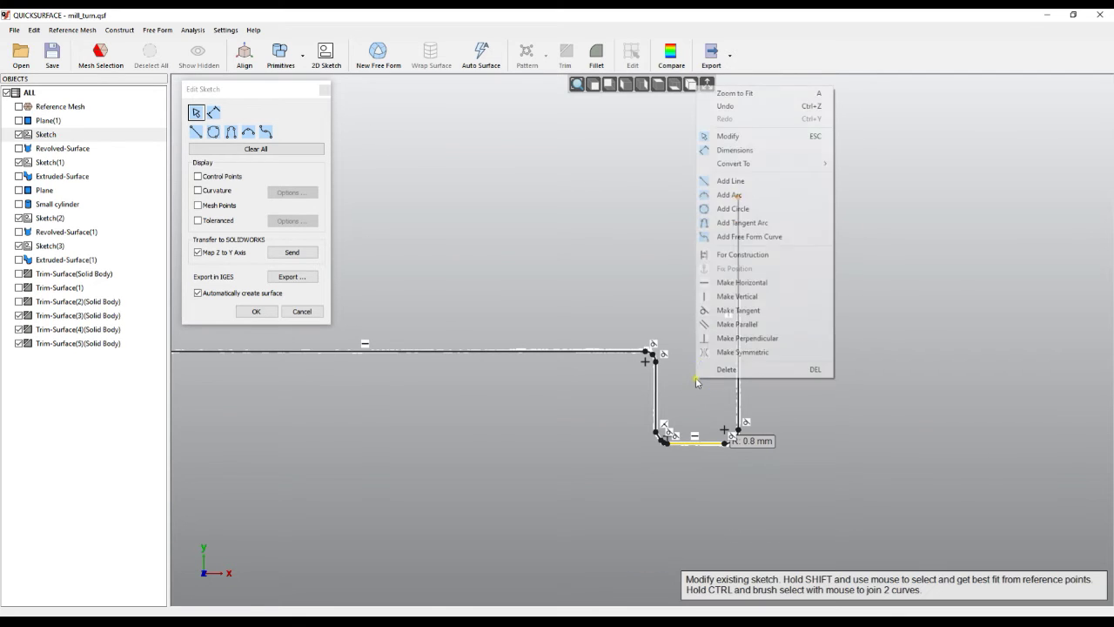
click(757, 154)
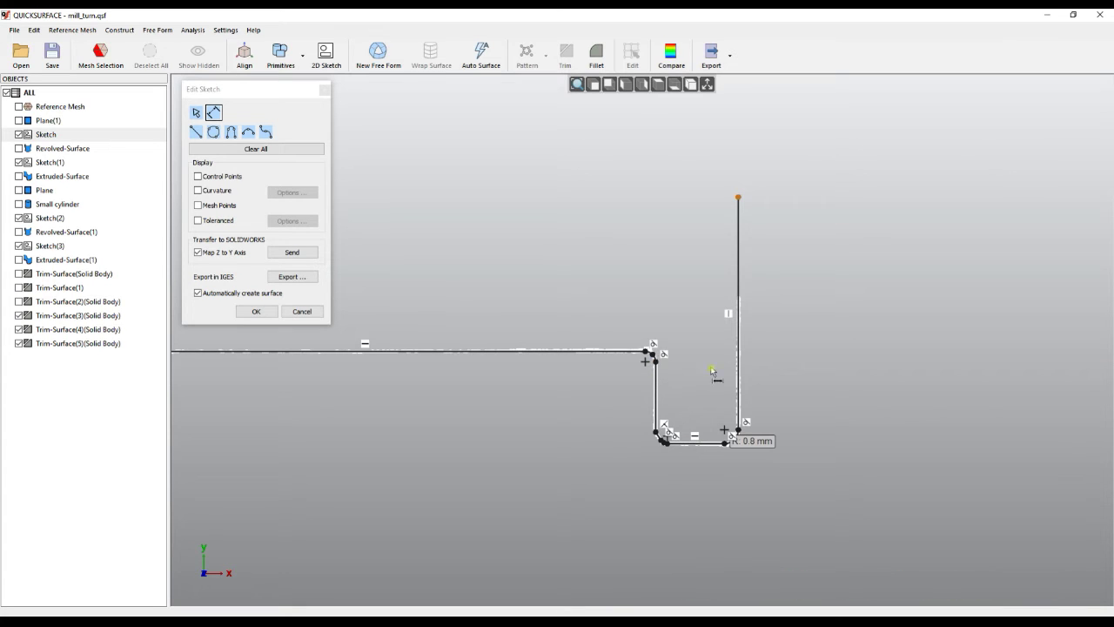
click(740, 199)
click(654, 358)
click(738, 198)
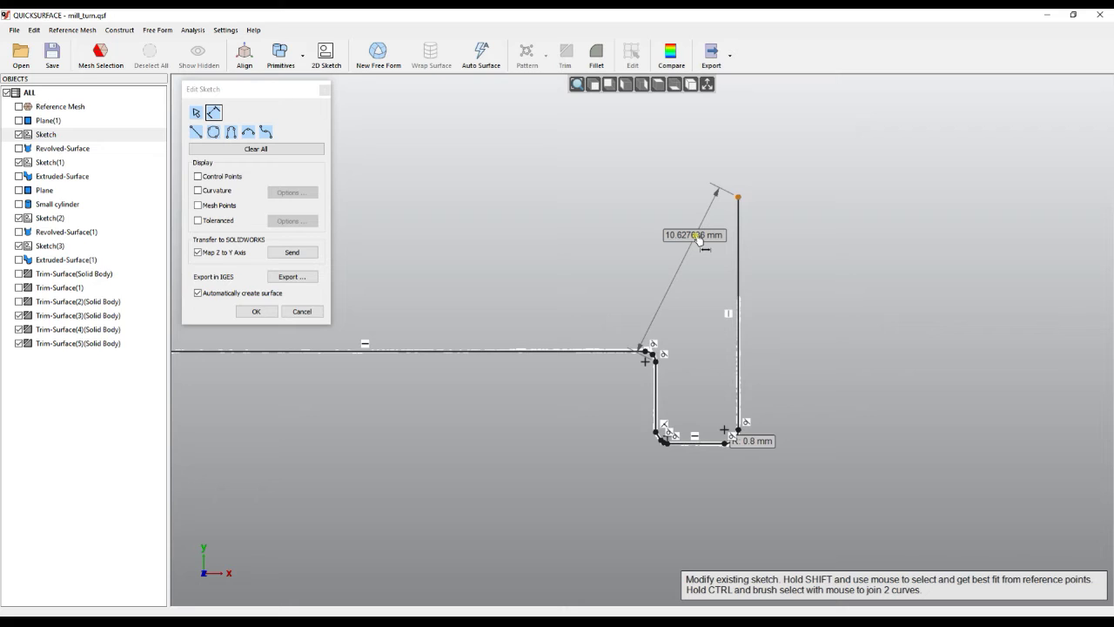
drag(699, 240, 859, 254)
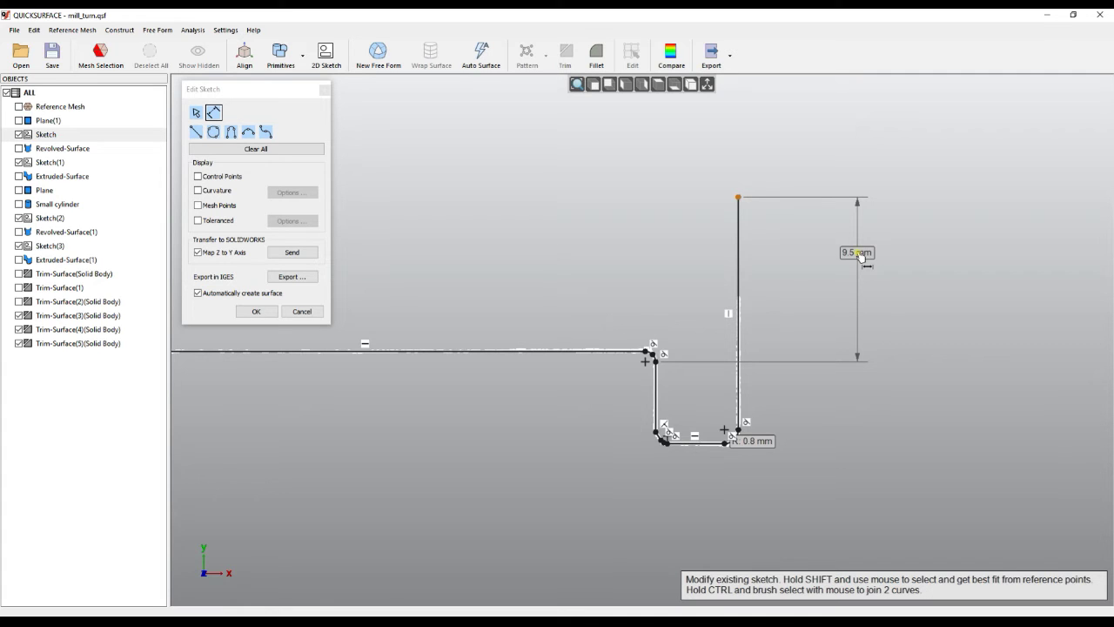
drag(857, 254, 892, 250)
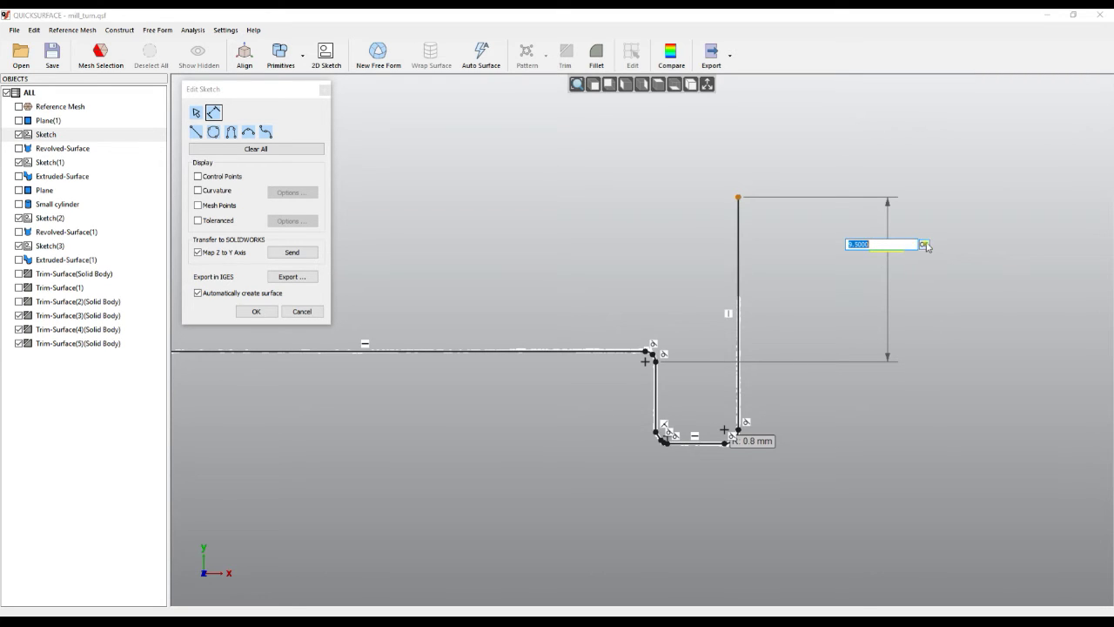
click(924, 245)
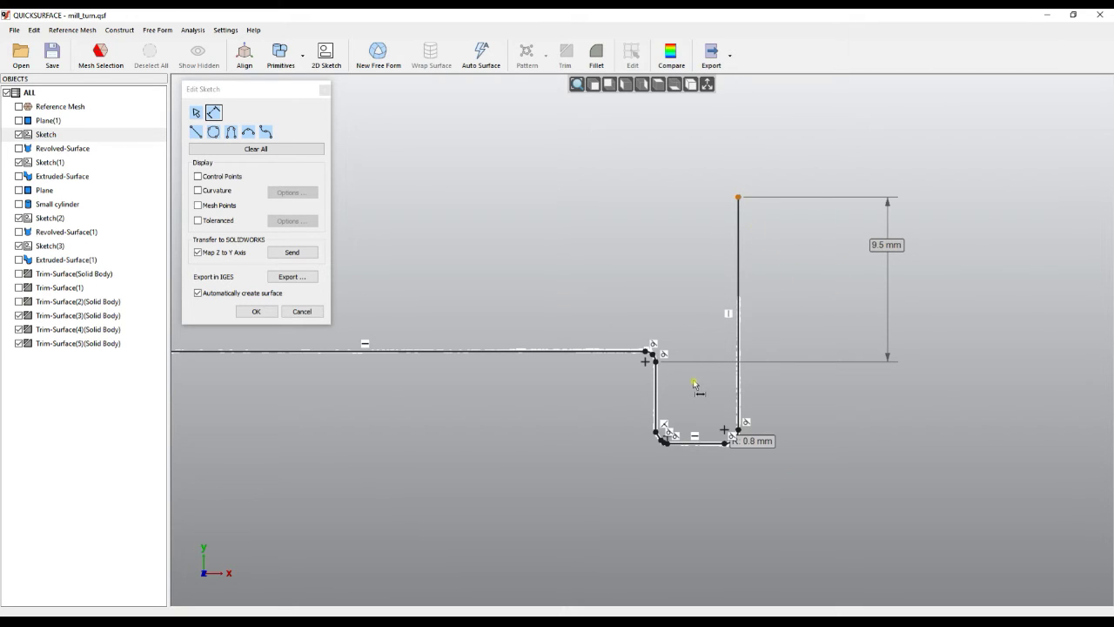
Step: Add a horizontal dimension between the upper corner arc's lower joint and the outer line's upper end point, set to 4.75 mm
click(657, 364)
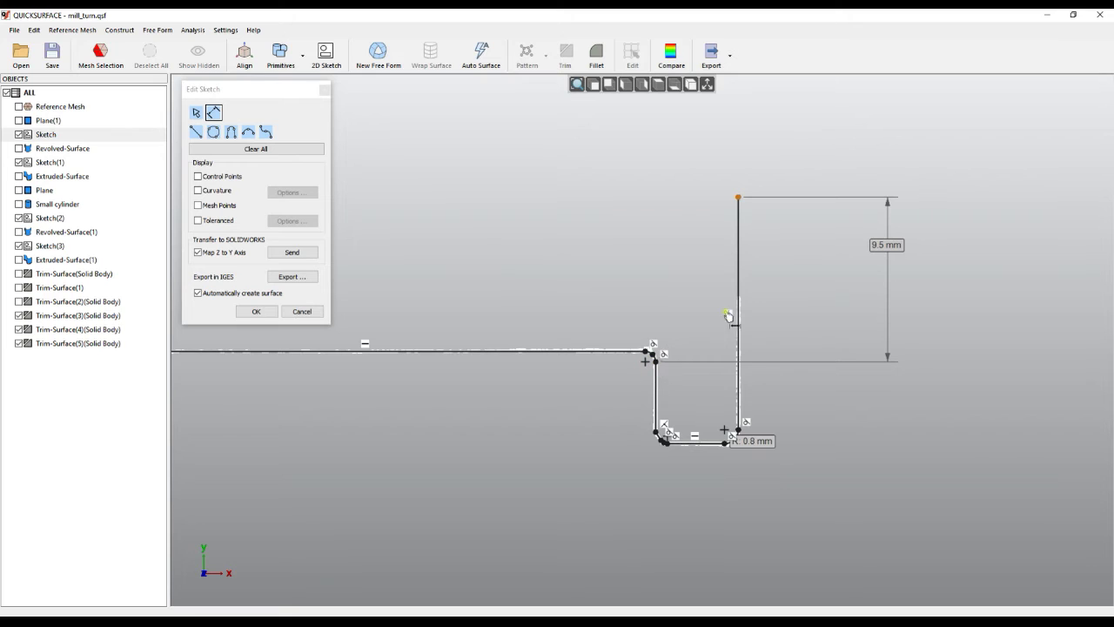
click(738, 198)
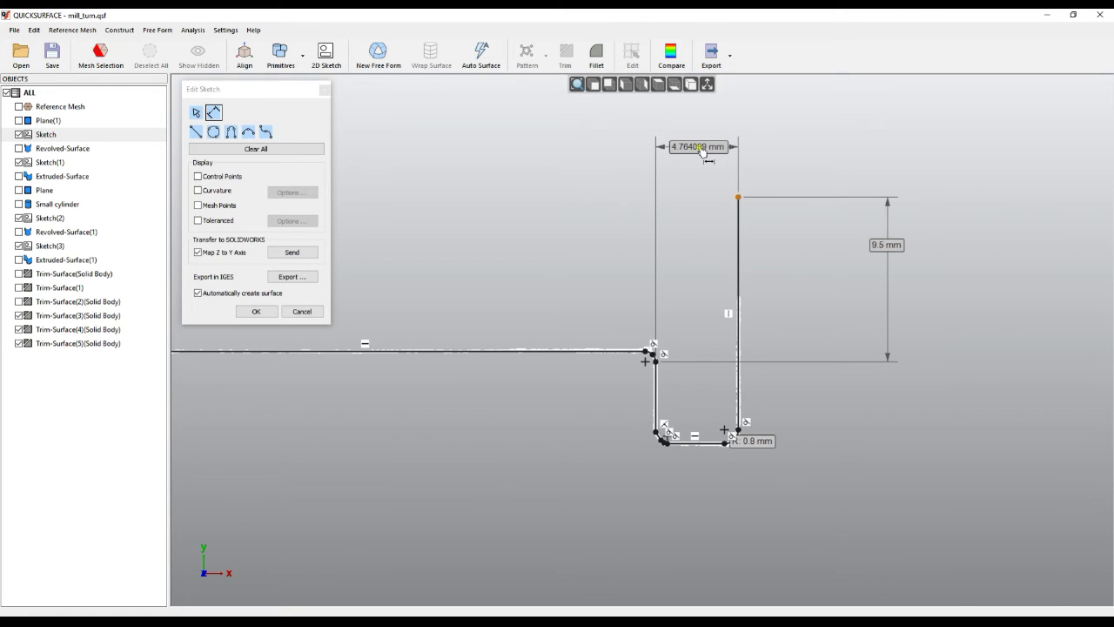
click(703, 144)
text(4.75)
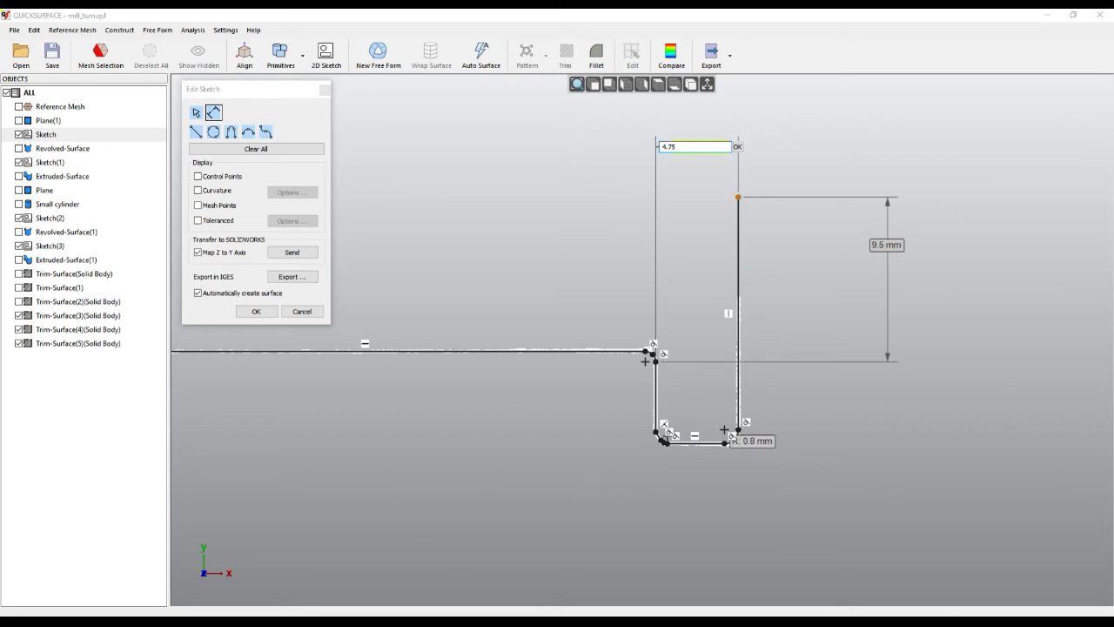
key(Return)
Step: Switch to modifying the sketch and select the outer long line's upper end point to inspect its fixed-position constraint
mouse_move(702, 324)
middle_down()
mouse_move(692, 261)
mouse_move(679, 279)
middle_up()
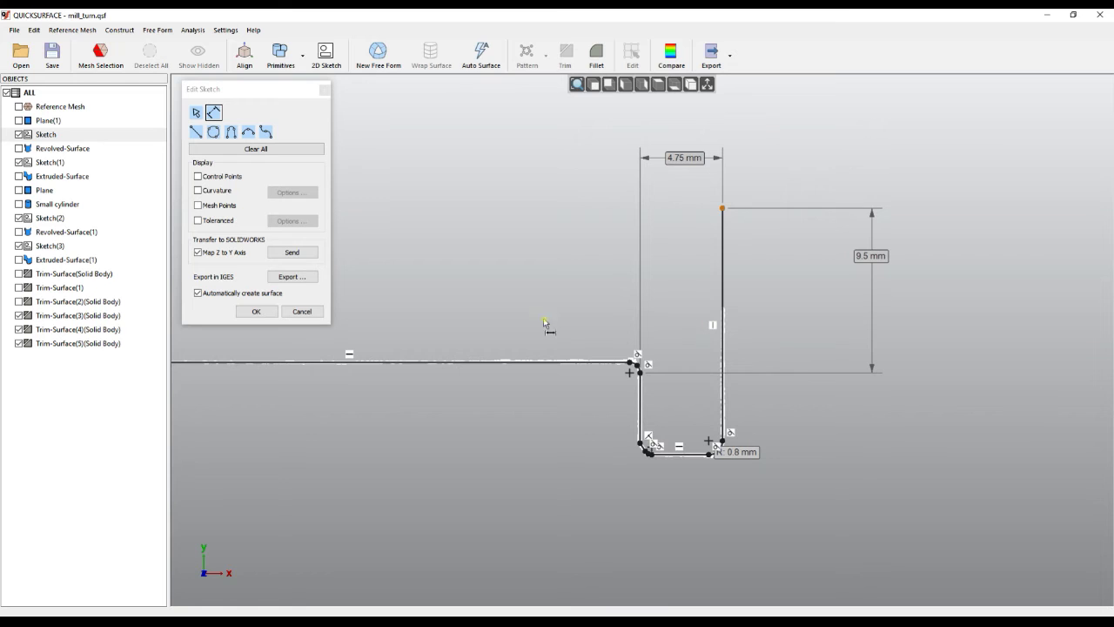
middle_drag(504, 440, 712, 410)
right_click(655, 415)
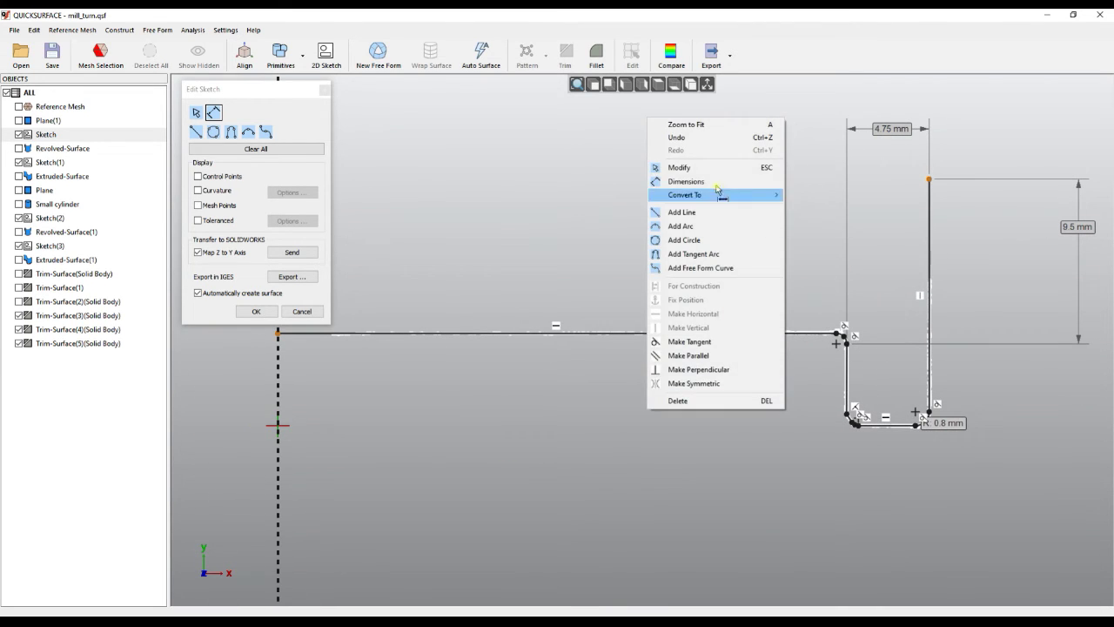
click(723, 194)
click(931, 183)
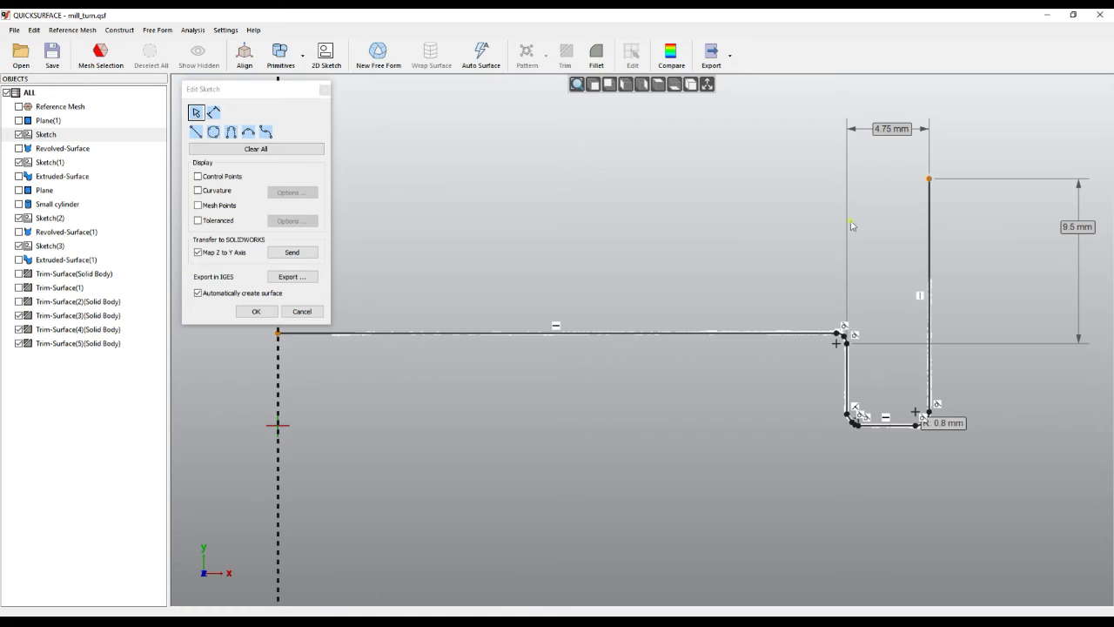
mouse_move(930, 180)
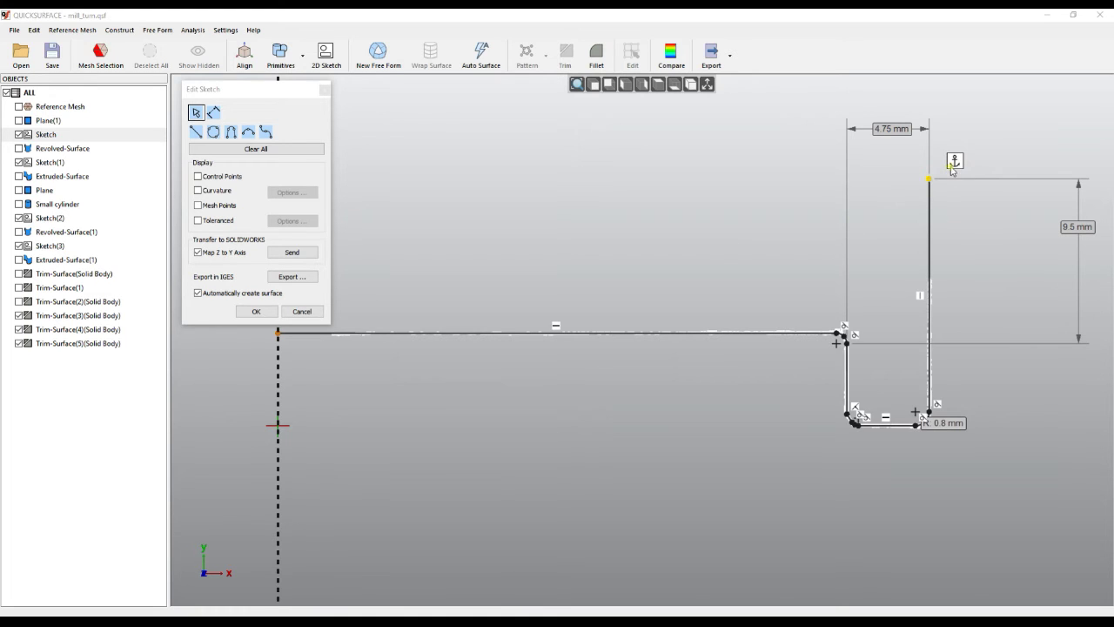
click(955, 162)
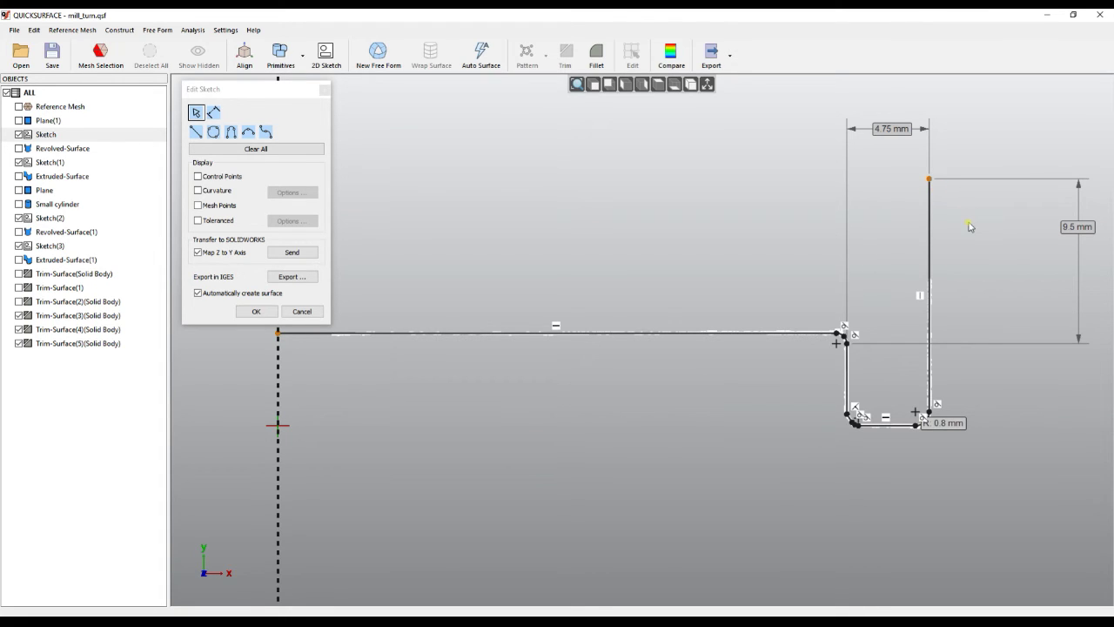
Step: Add an angle dimension between the inner vertical line and the short slanted line at the lower inner corner
mouse_move(916, 341)
middle_down()
mouse_move(794, 277)
mouse_move(782, 356)
middle_up()
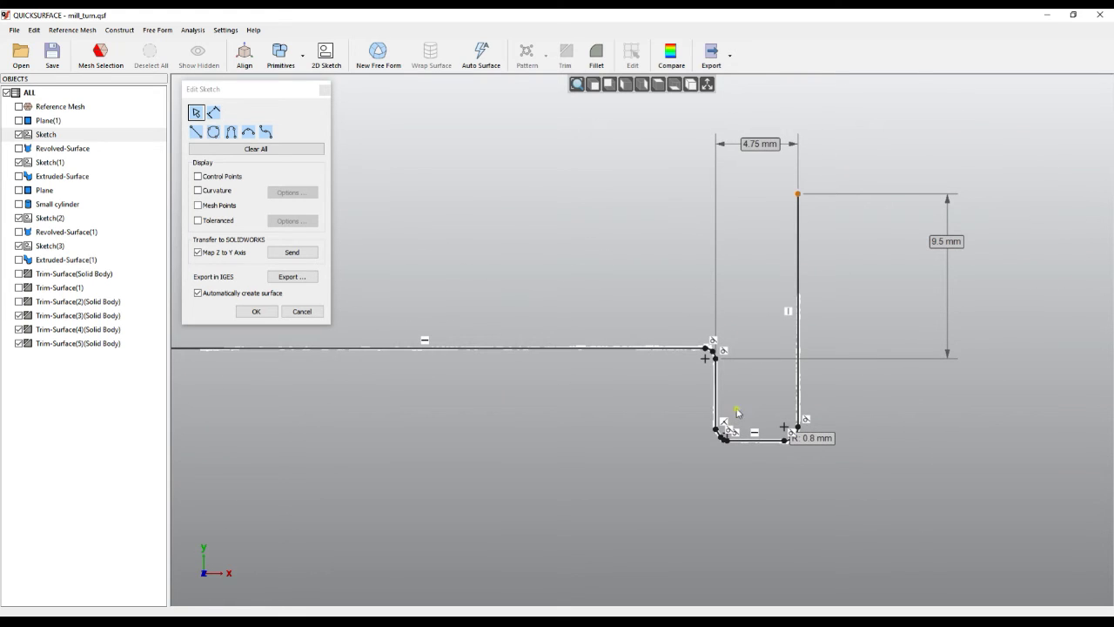
scroll(735, 484, up, 2)
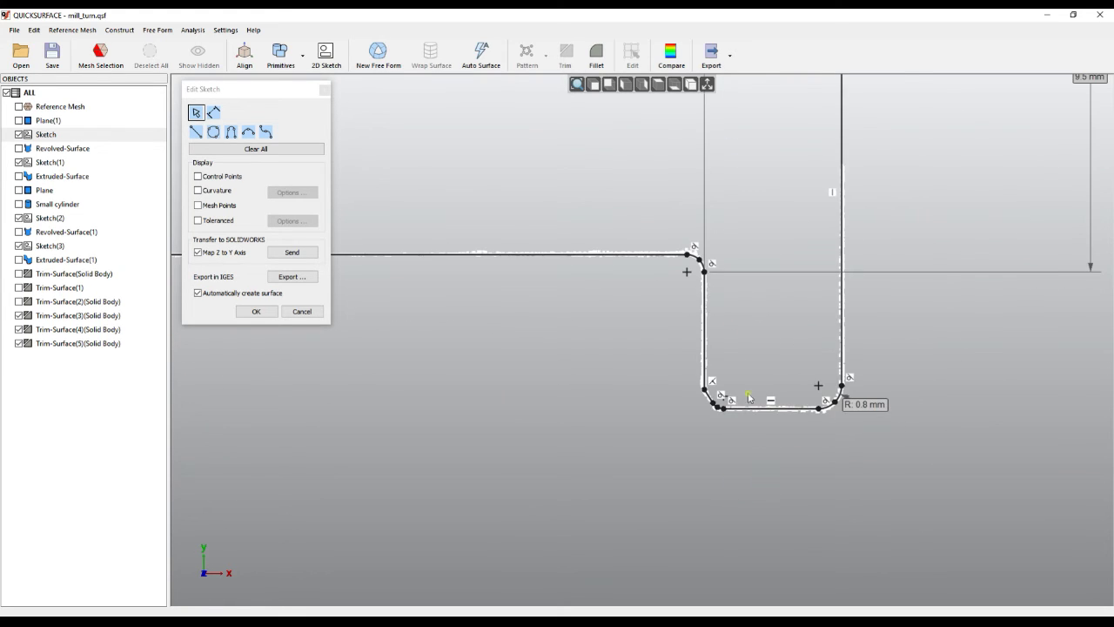
scroll(751, 376, up, 2)
scroll(720, 388, up, 2)
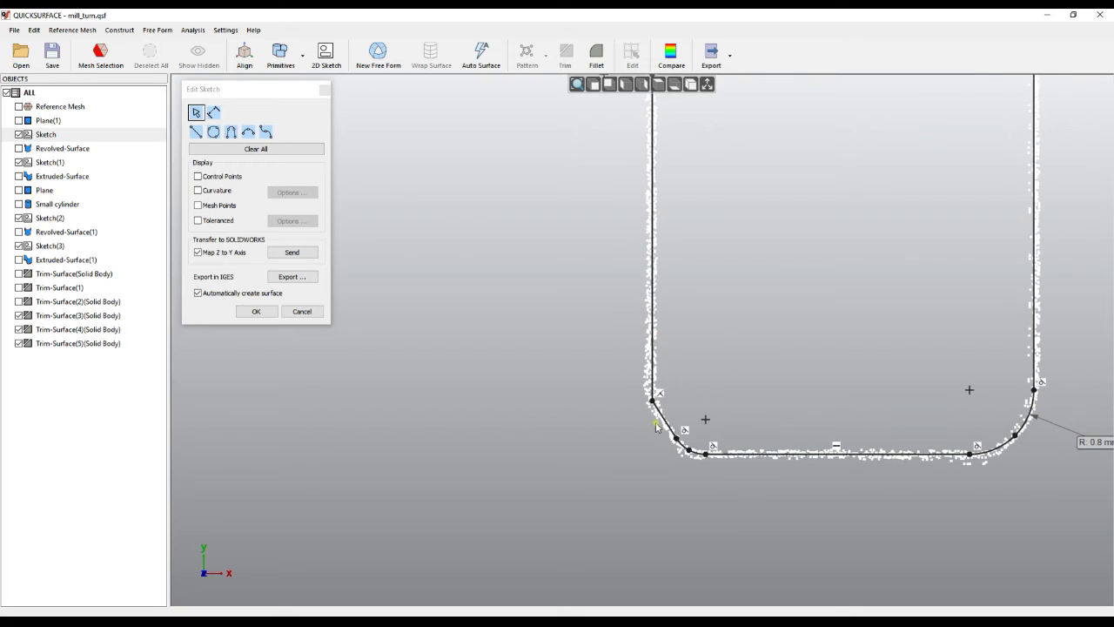
scroll(671, 404, up, 2)
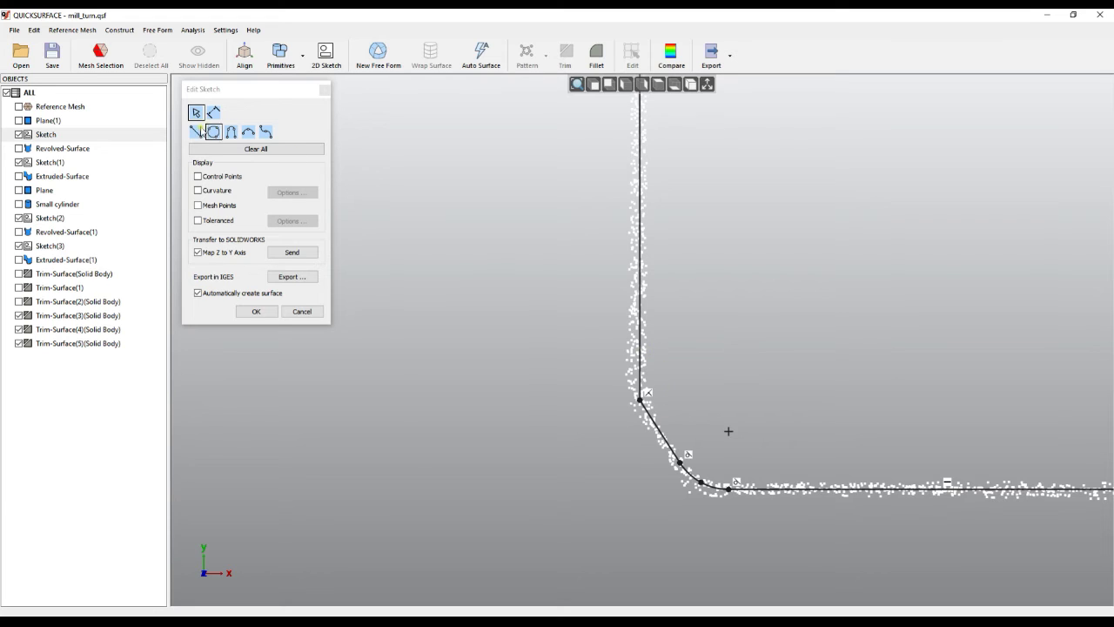
click(213, 116)
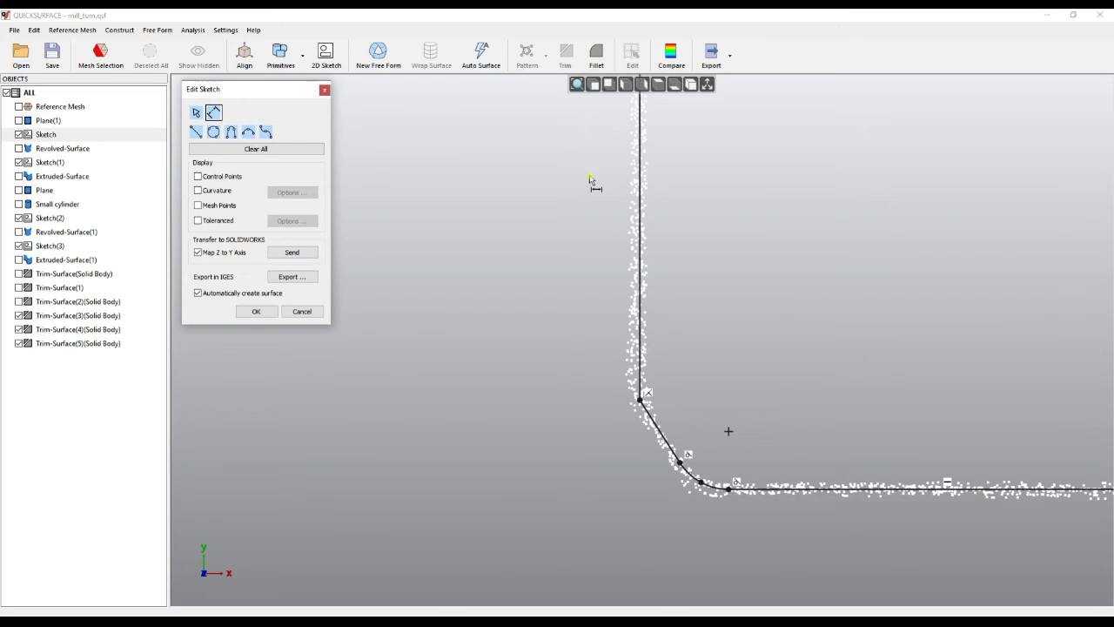
click(640, 287)
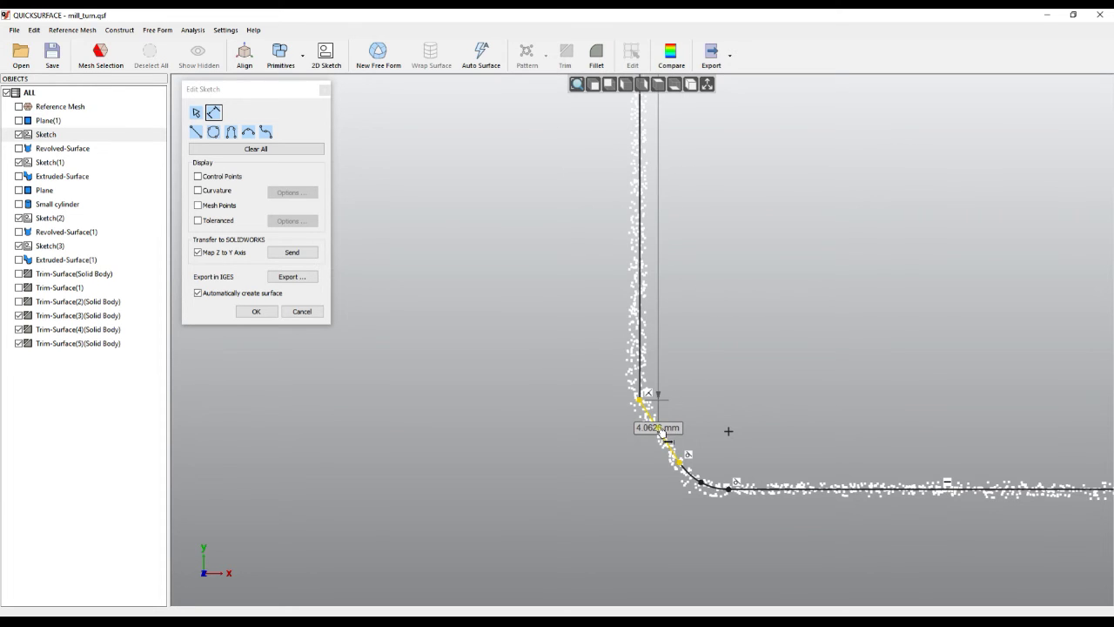
click(642, 399)
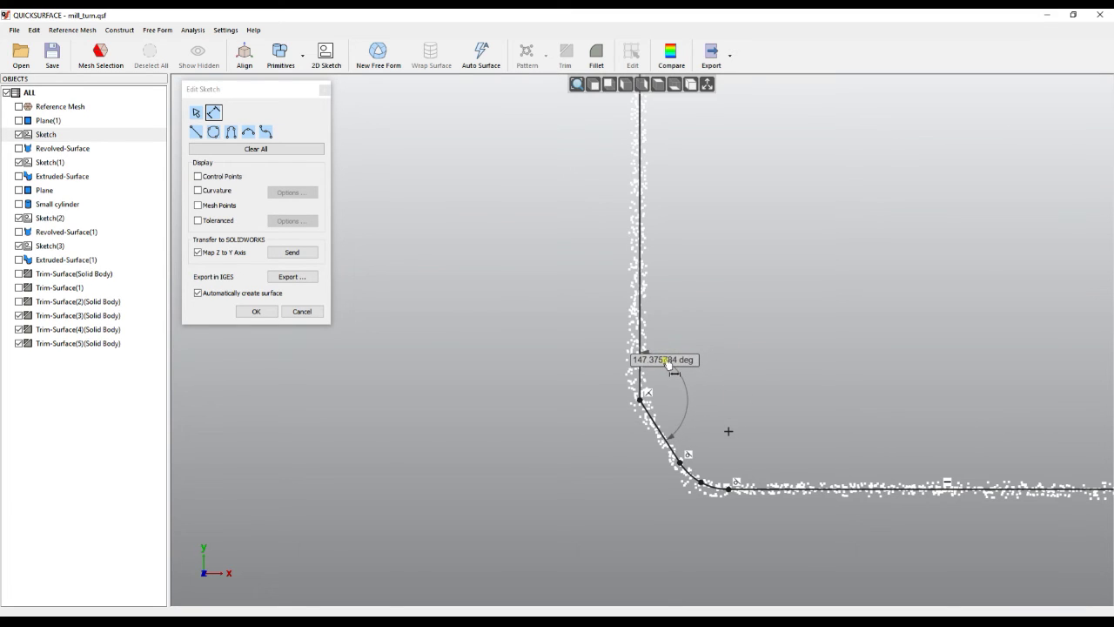
Step: Set the angle between the inner vertical line and the slanted corner line to 147.5 degrees
double_click(670, 363)
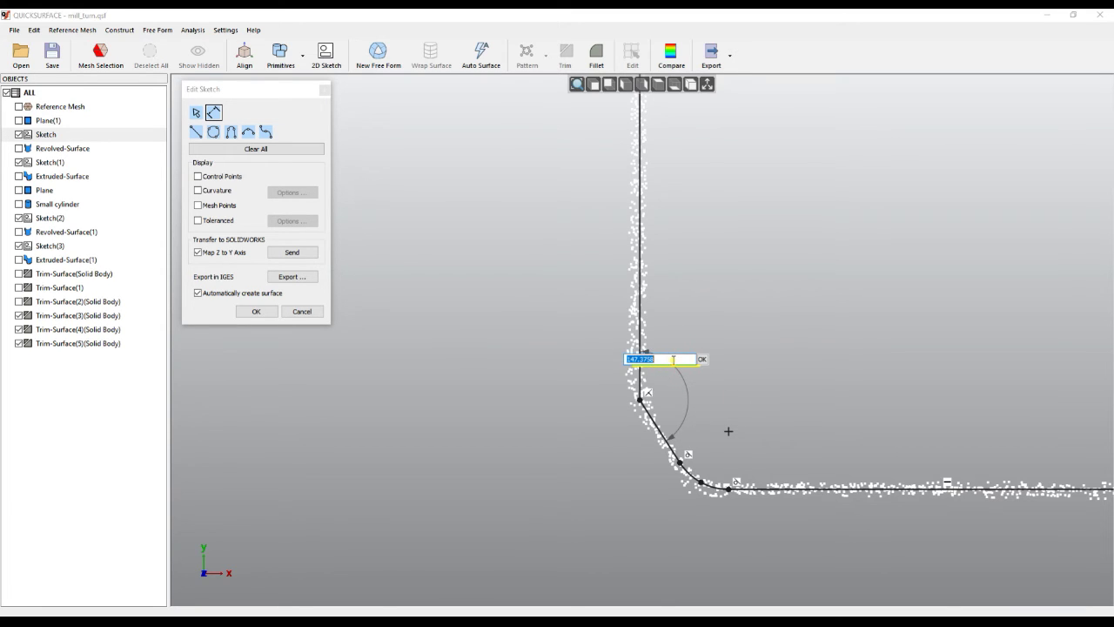
drag(637, 359, 670, 359)
key(BackSpace)
text(5)
click(703, 359)
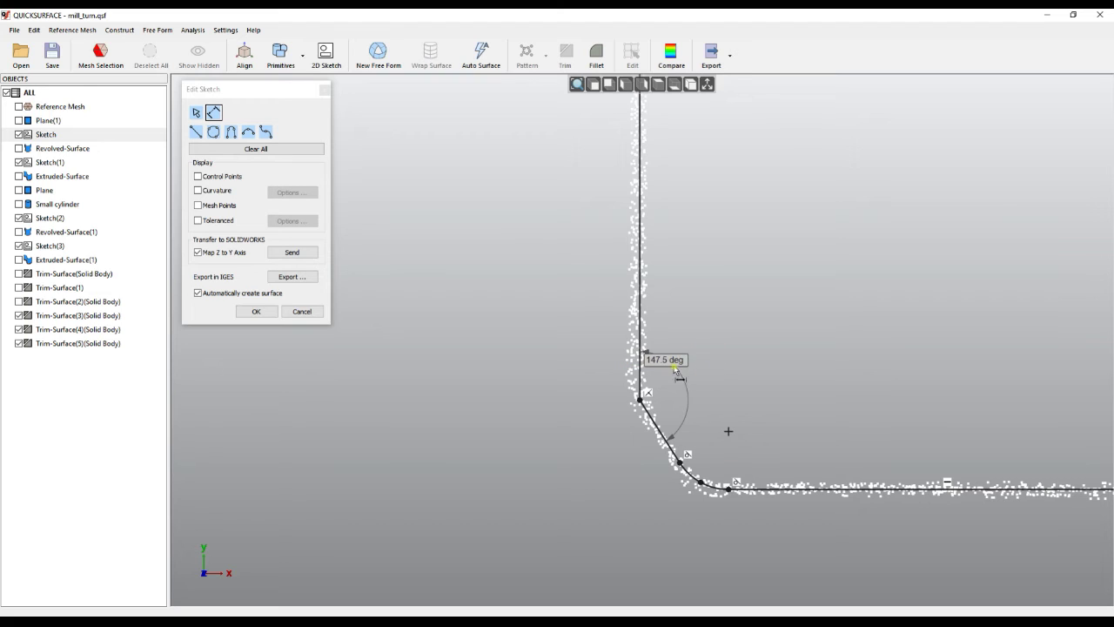
mouse_move(671, 365)
mouse_down()
mouse_move(684, 370)
mouse_move(611, 332)
mouse_move(618, 324)
mouse_move(679, 349)
mouse_move(705, 380)
mouse_move(601, 344)
mouse_move(686, 333)
mouse_move(691, 356)
mouse_up()
scroll(731, 351, down, 3)
scroll(664, 443, down, 3)
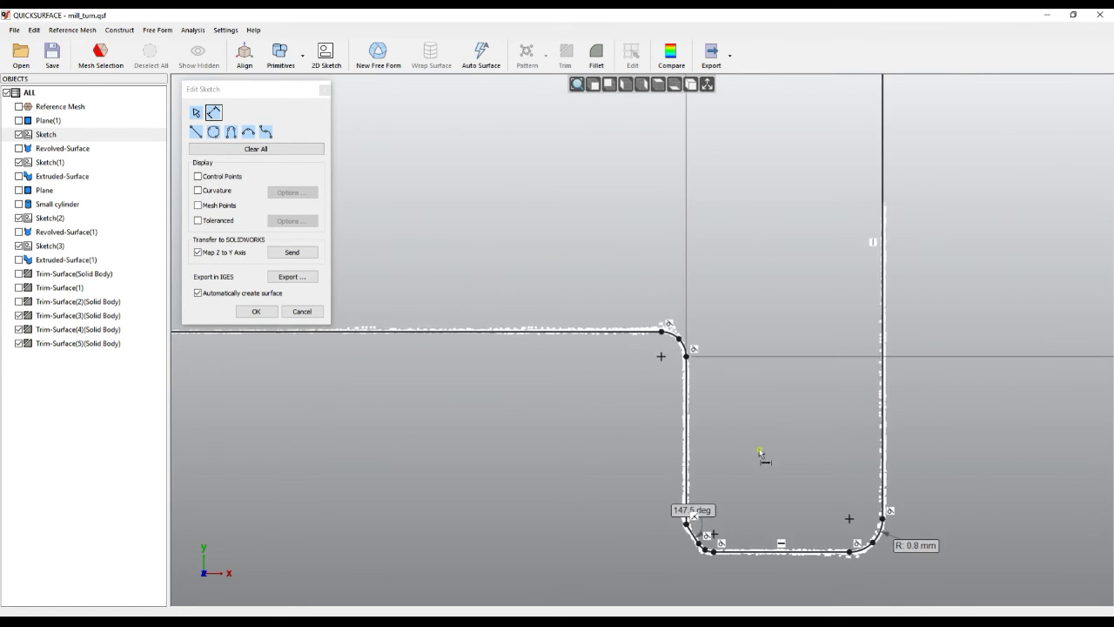
scroll(761, 452, down, 3)
middle_drag(754, 256, 742, 282)
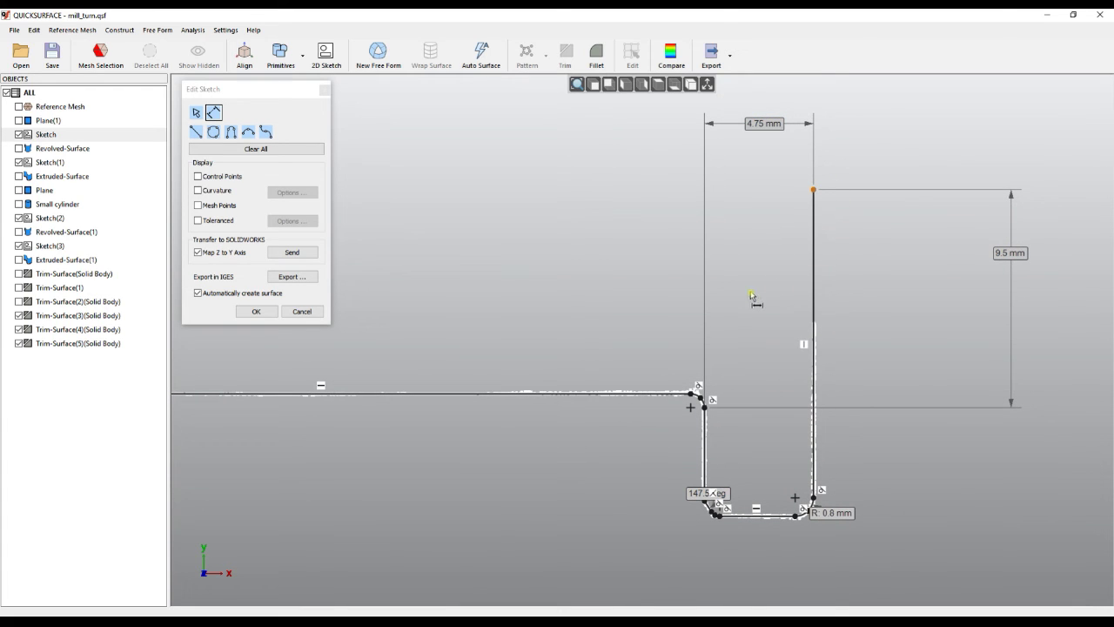
middle_drag(580, 314, 644, 294)
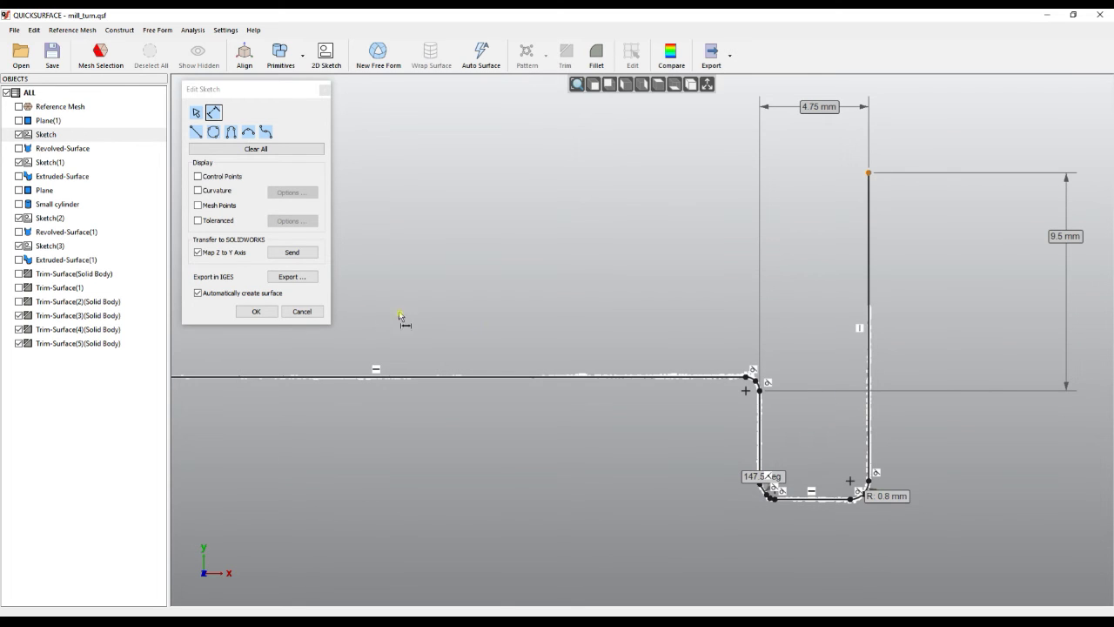
middle_drag(657, 316, 612, 269)
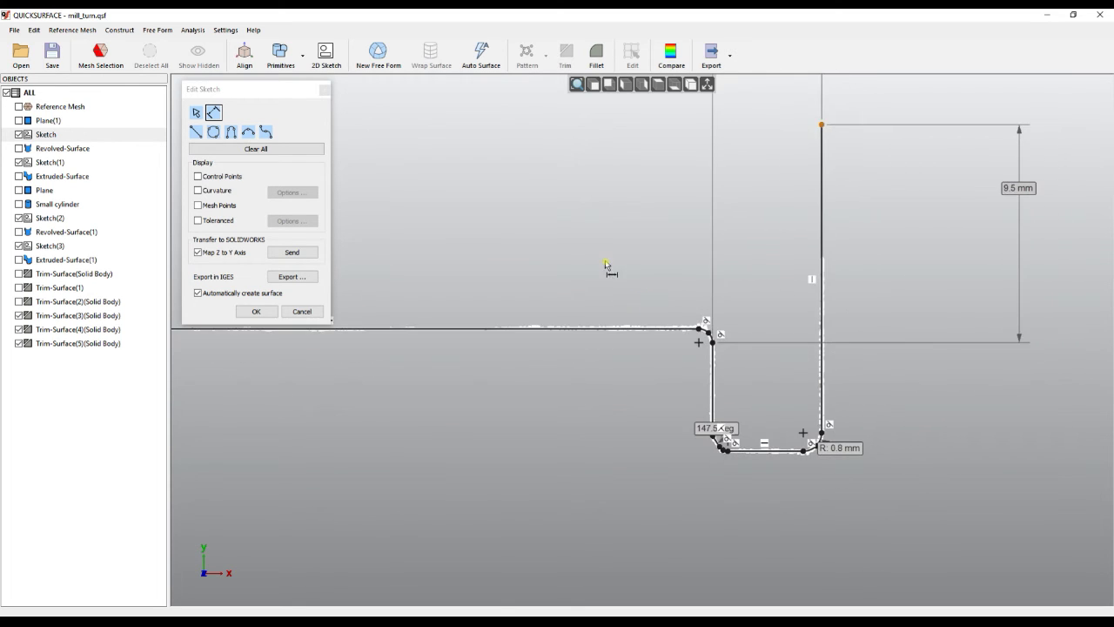
Step: Delete the 147.5-degree angle dimension at the lower inner corner
right_click(744, 317)
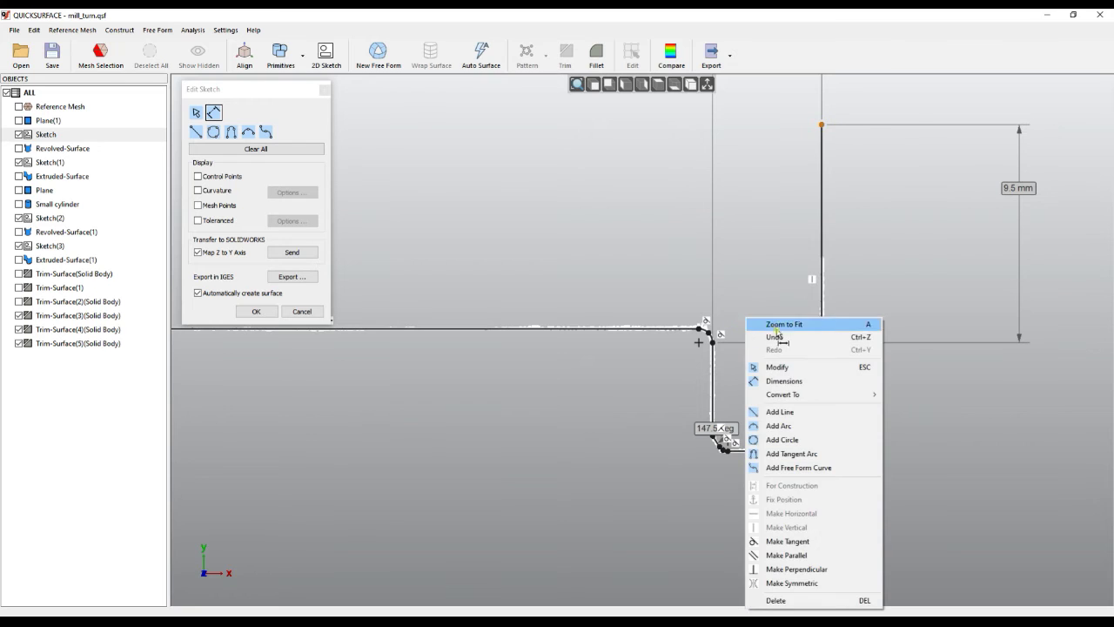
click(779, 365)
click(713, 417)
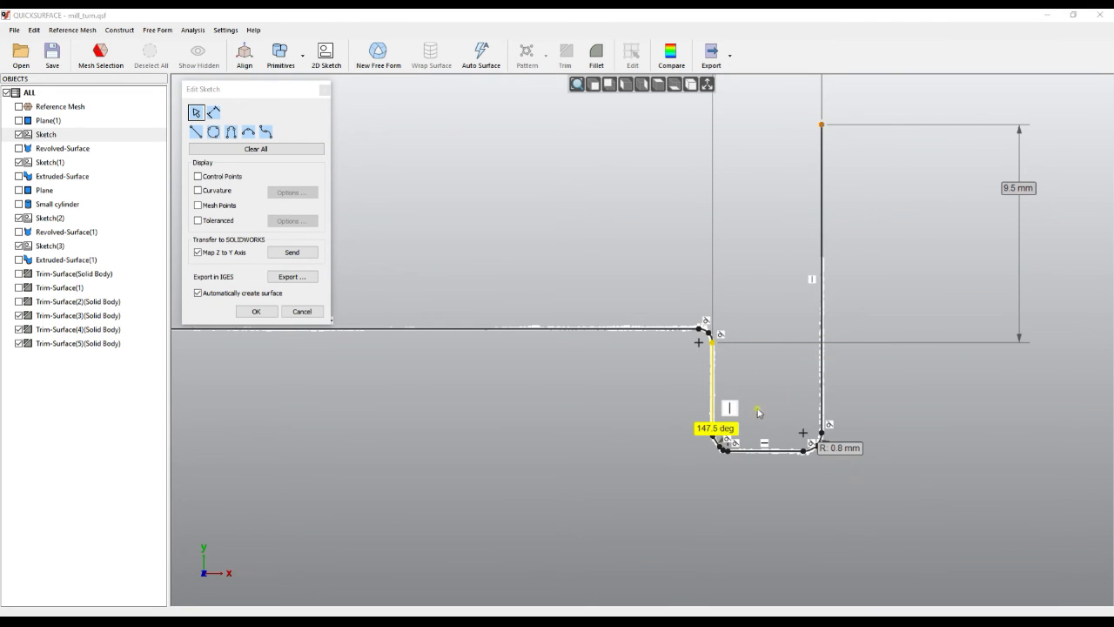
scroll(710, 422, up, 5)
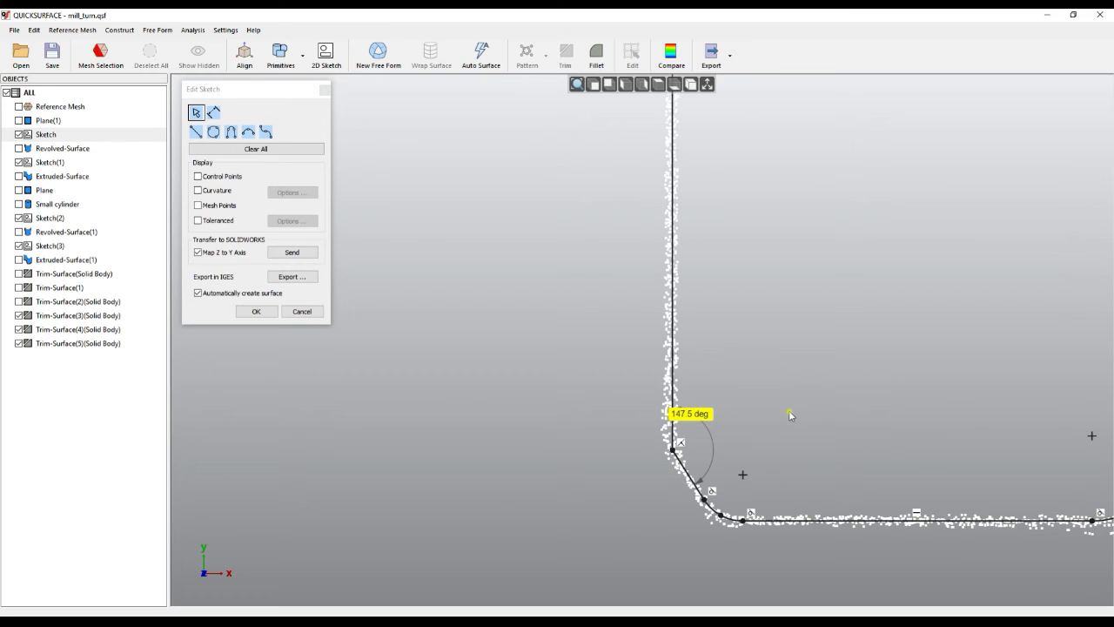
scroll(778, 370, down, 5)
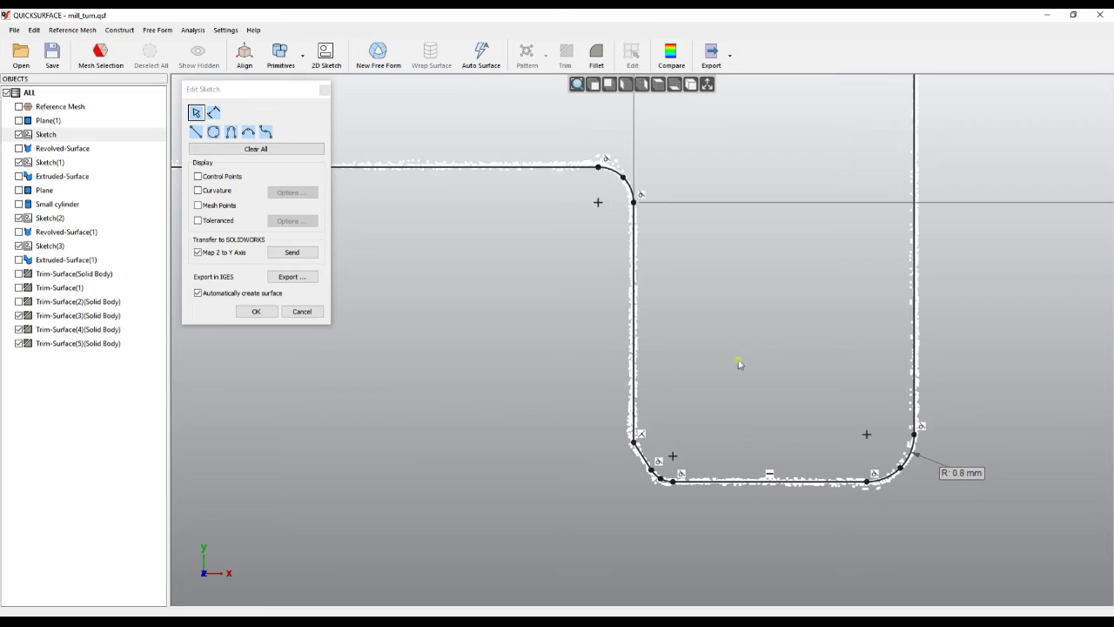
Step: Accept the edited profile sketch and return to the 3D model
scroll(738, 360, down, 3)
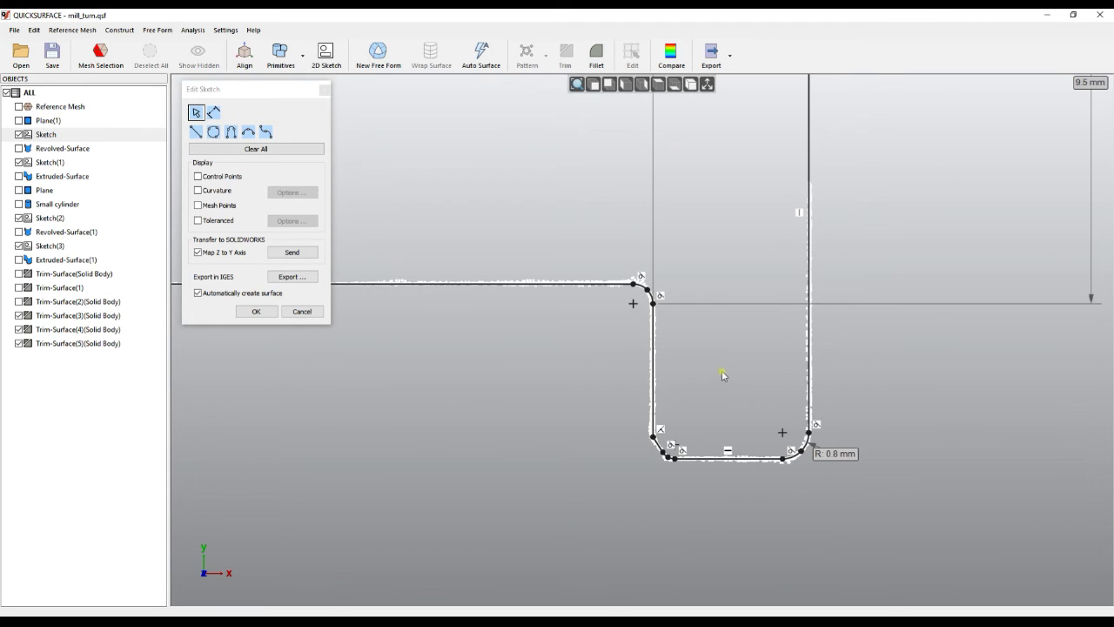
right_click(713, 365)
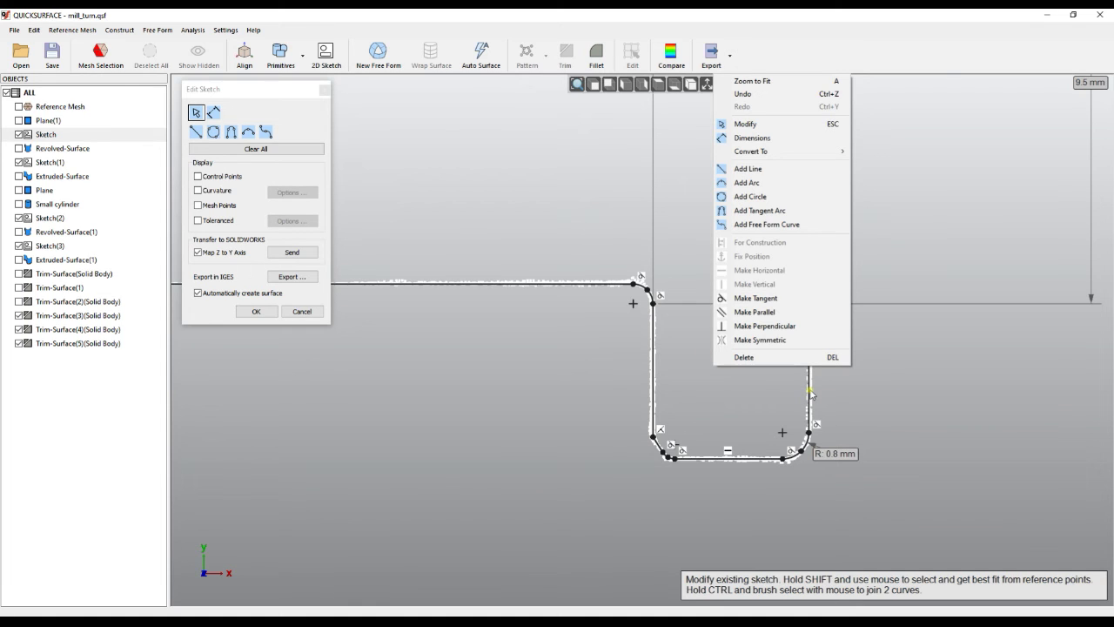
click(866, 399)
middle_drag(696, 374, 736, 415)
scroll(736, 416, down, 3)
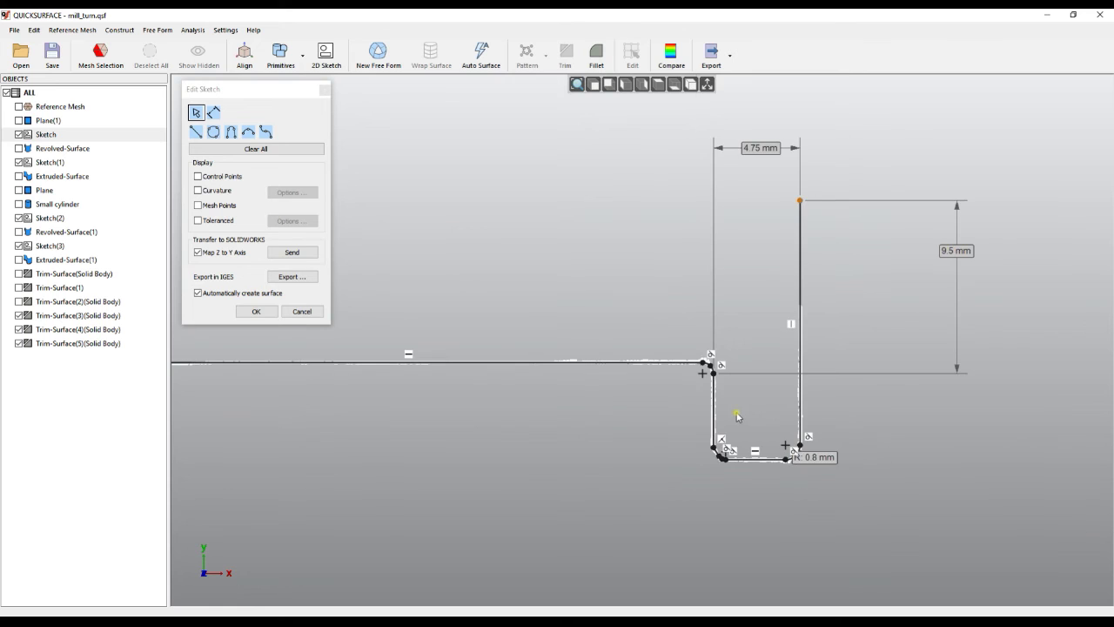
middle_drag(578, 398, 691, 404)
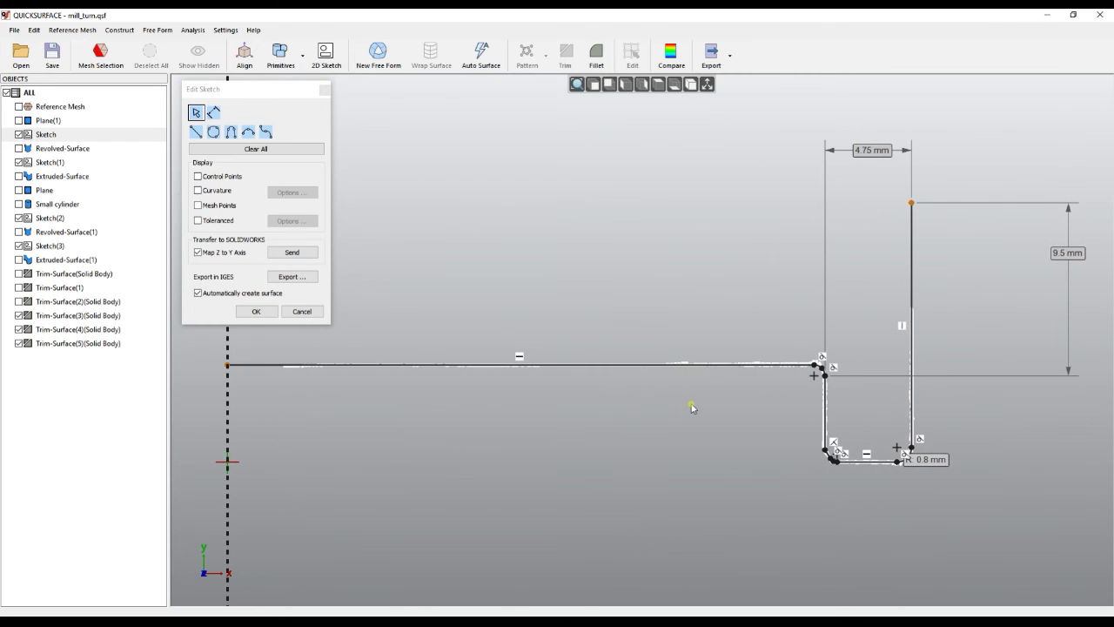
click(256, 311)
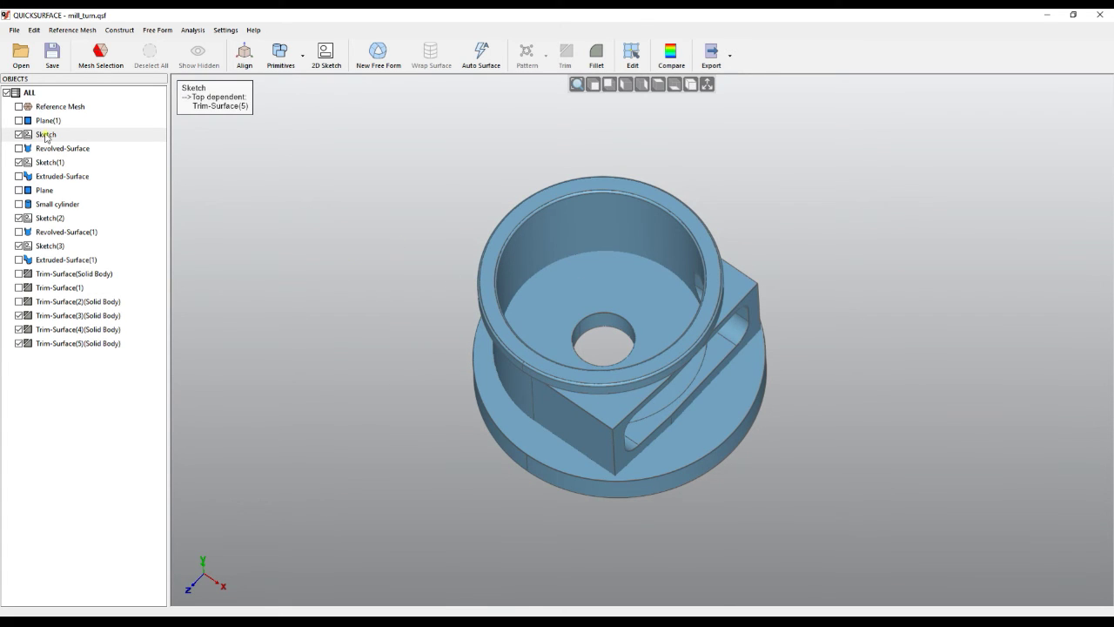
Step: Open Sketch(1) for editing and constrain its upper and lower straight lines as horizontal and the long right-hand line as vertical
double_click(51, 162)
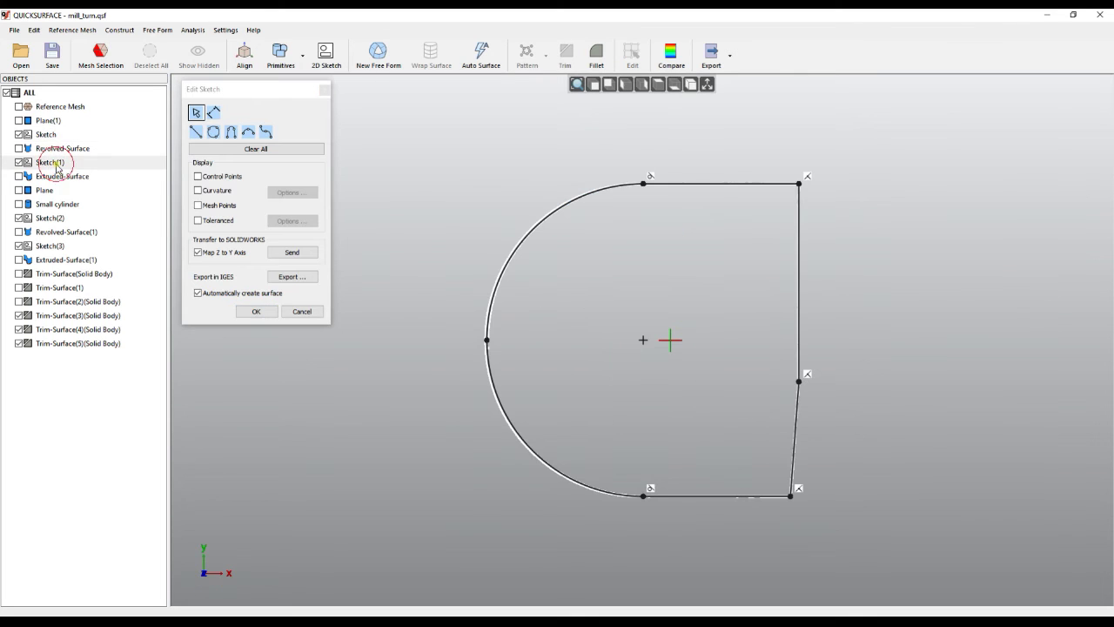
click(733, 185)
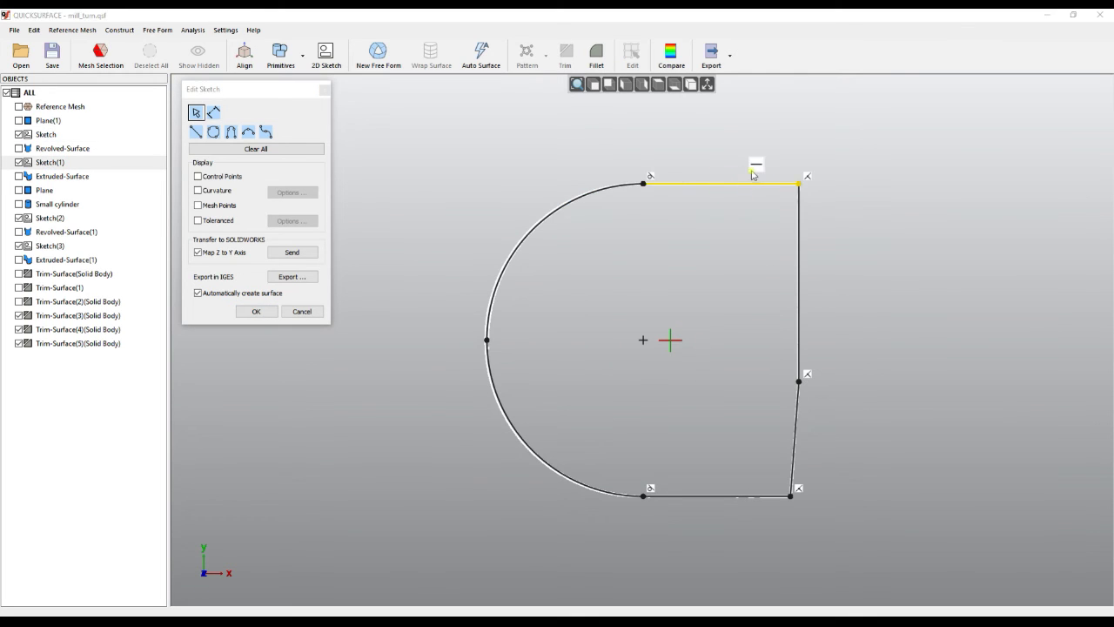
click(736, 496)
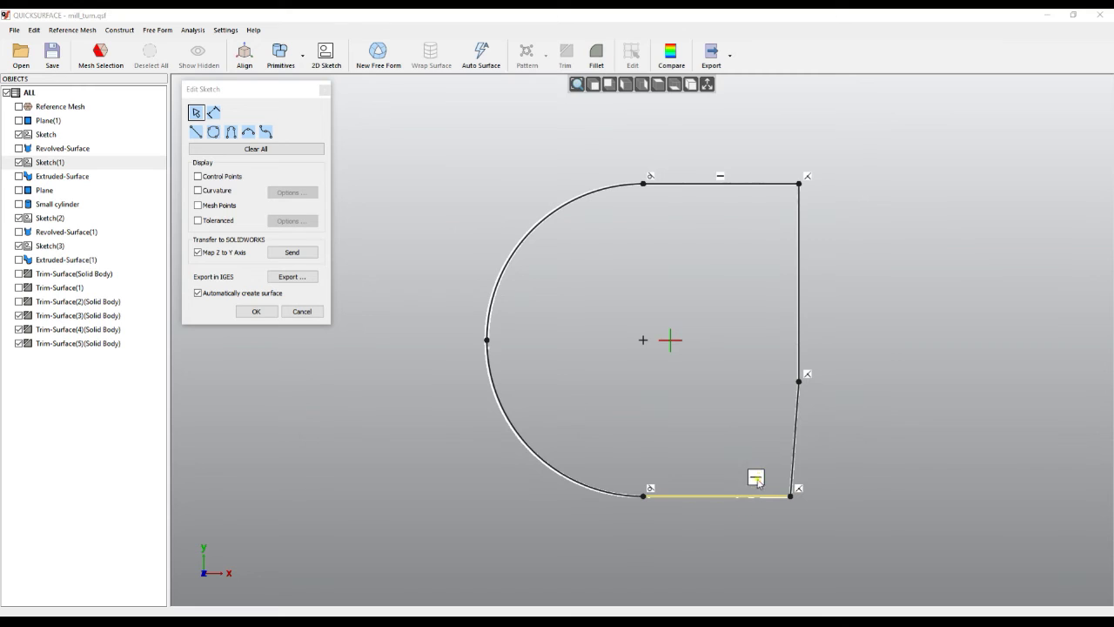
click(823, 284)
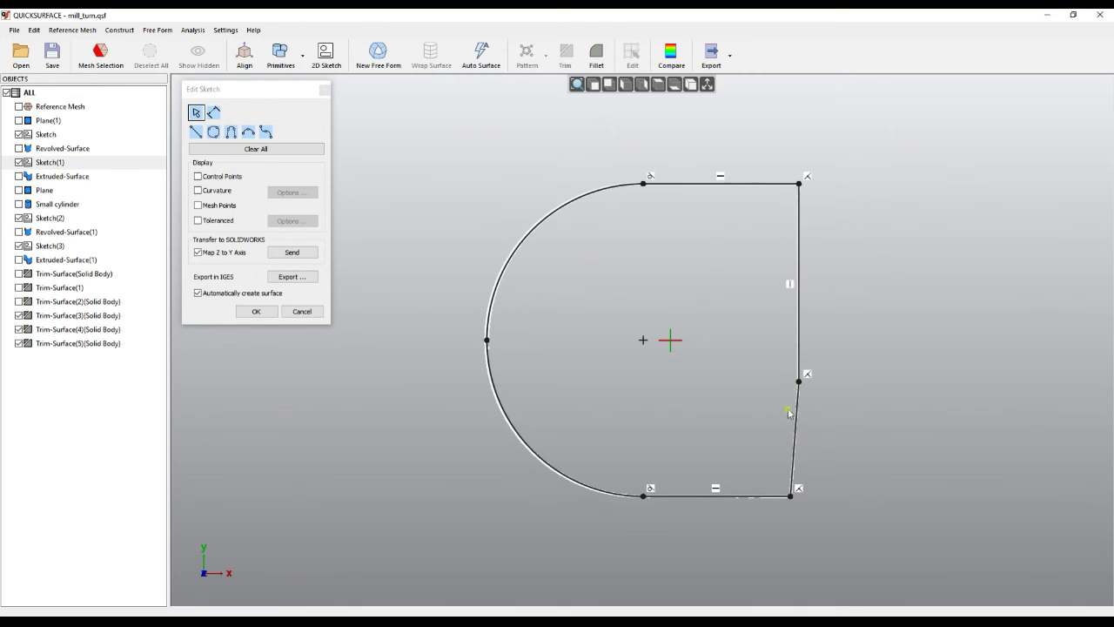
Step: Add an angle dimension of 175.8 degrees between the long vertical line and the slightly slanted line below it
right_click(766, 392)
click(827, 162)
scroll(796, 409, up, 3)
click(799, 325)
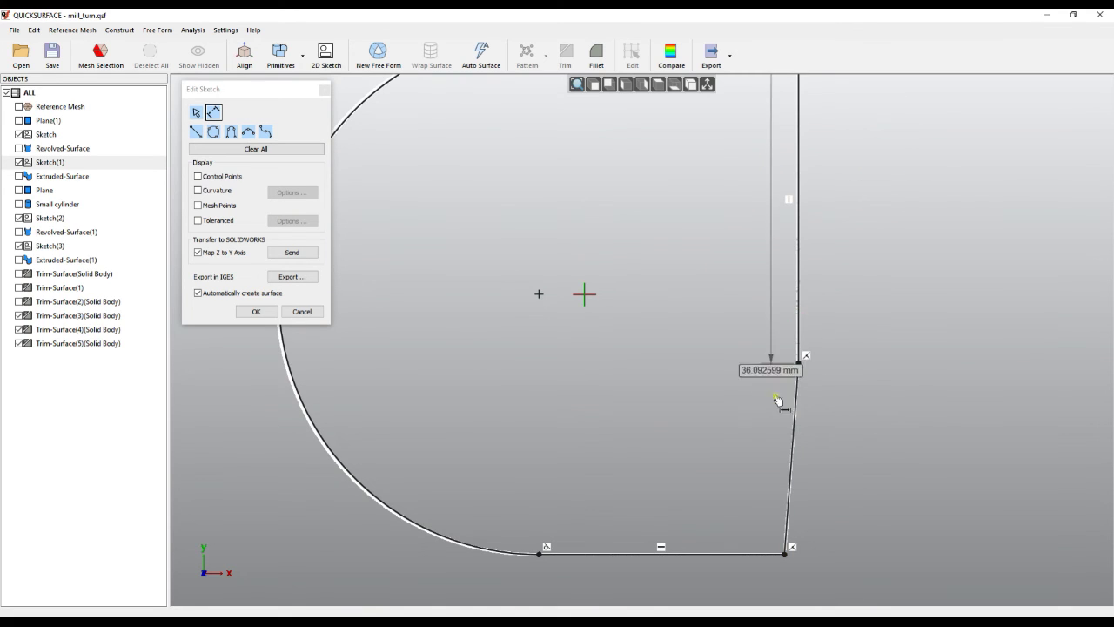
click(794, 418)
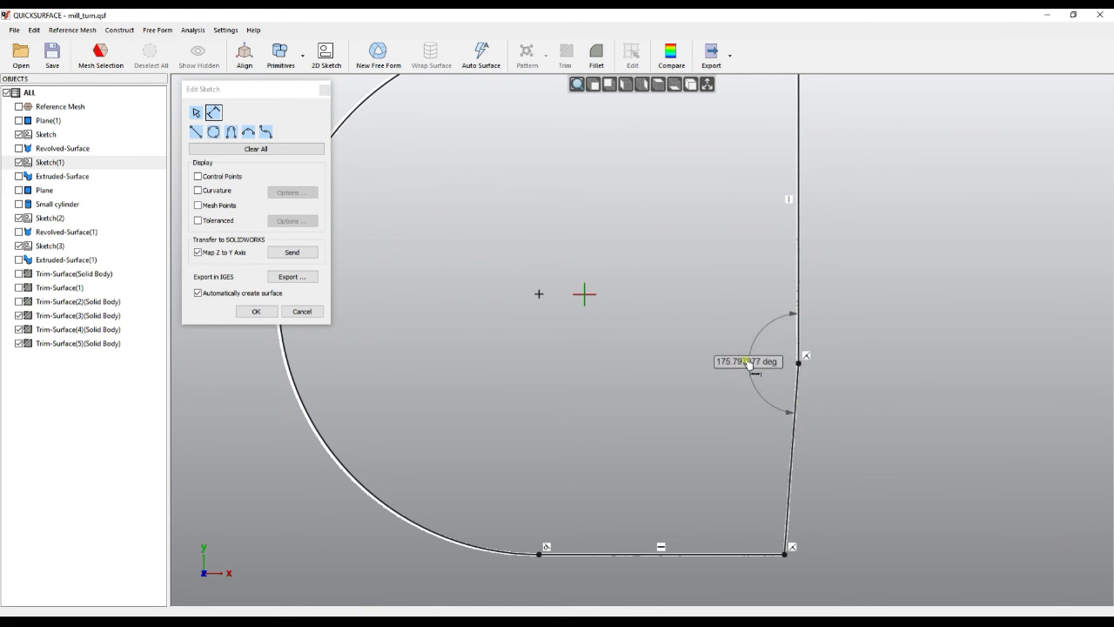
click(711, 358)
drag(712, 356, 750, 356)
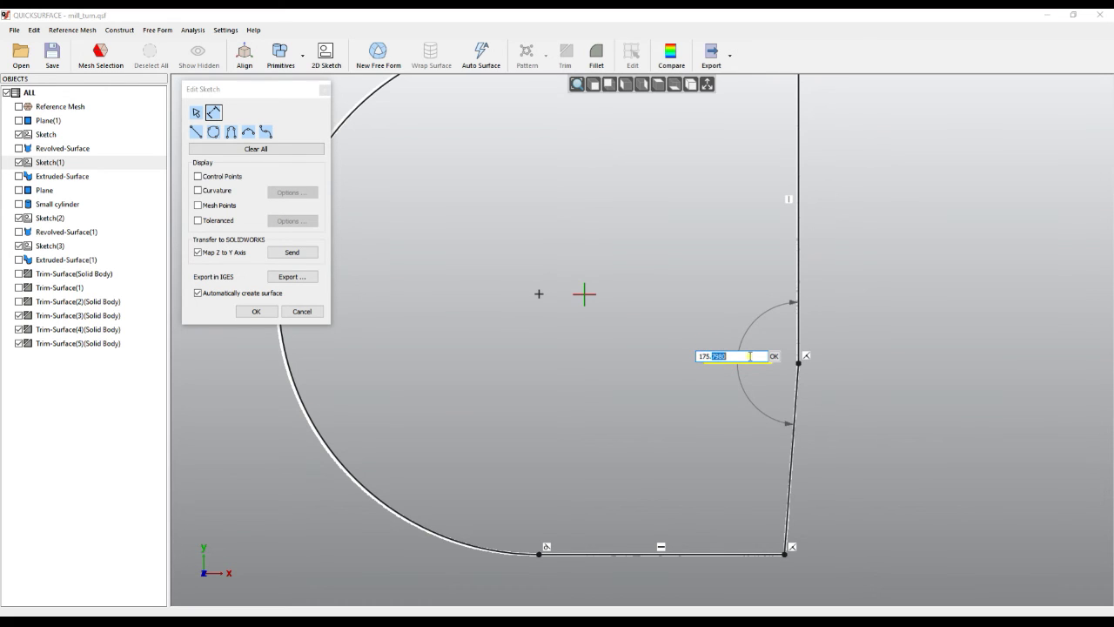
text(8)
key(Return)
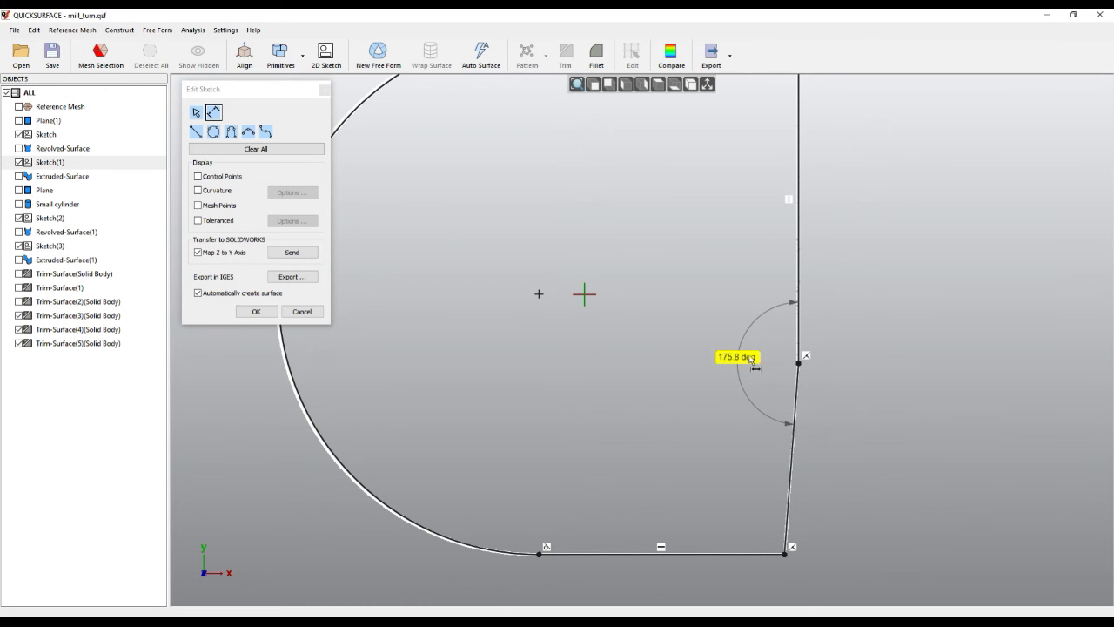
Step: Accept the constrained and dimensioned Sketch(1) profile and return to the 3D model
key(f)
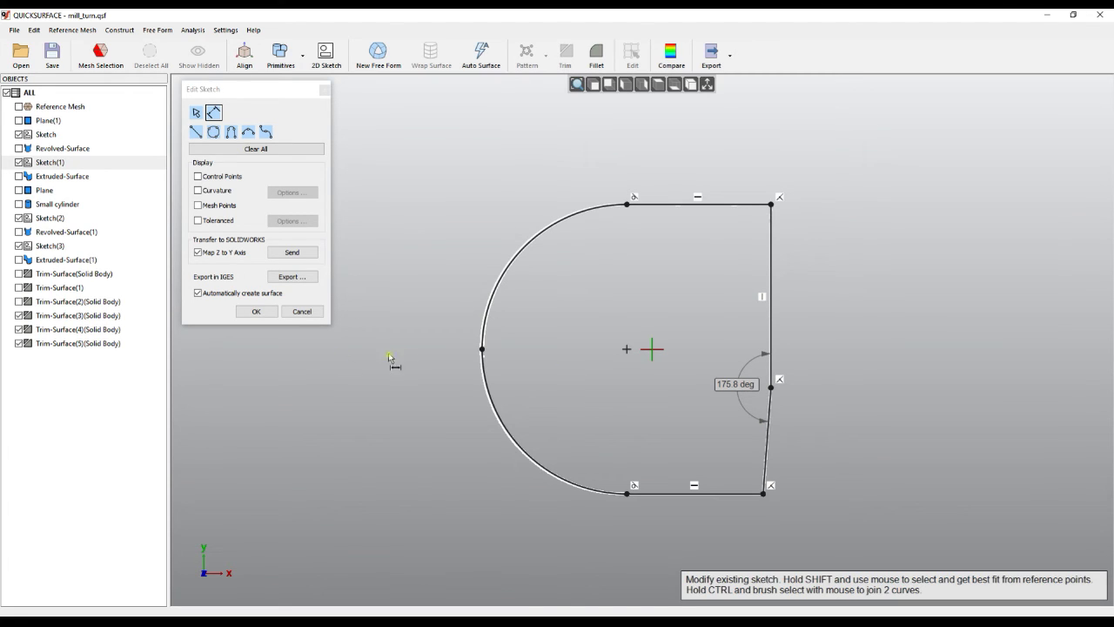
click(255, 310)
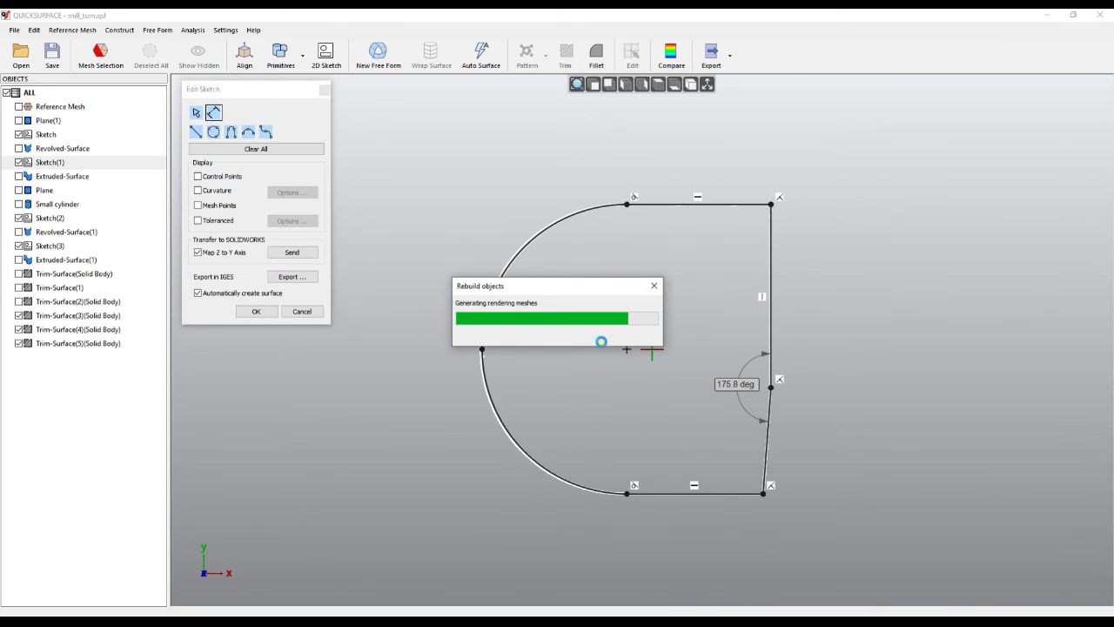
mouse_move(604, 344)
right_down()
mouse_move(604, 360)
mouse_move(606, 253)
right_up()
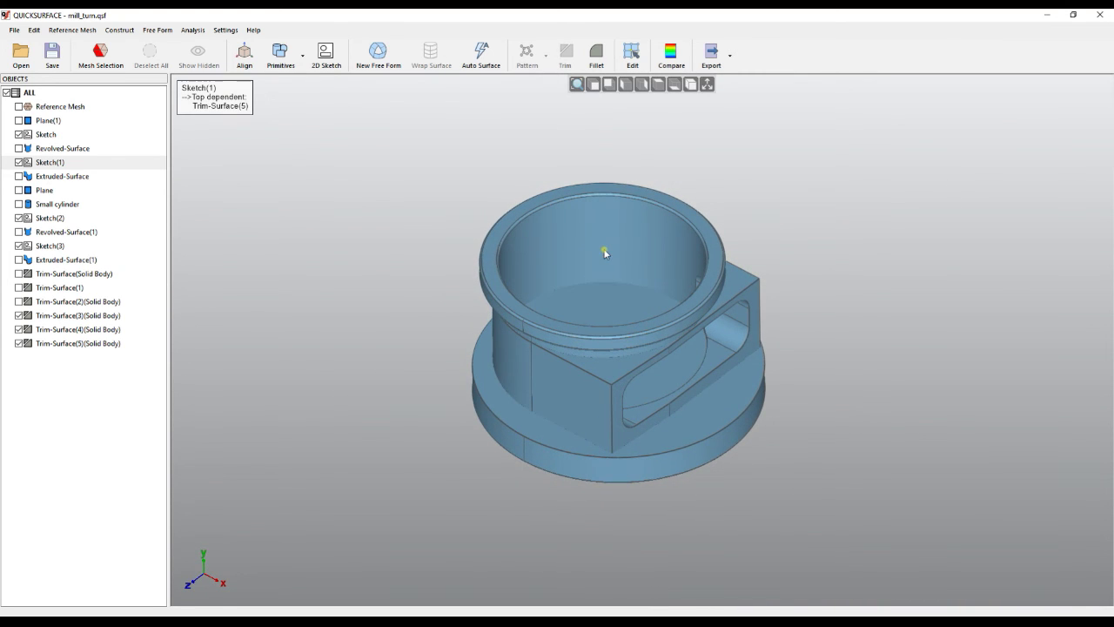
Step: Open the recent project watch.qsf without saving the changes to mill_turn.qsf
click(14, 30)
click(83, 165)
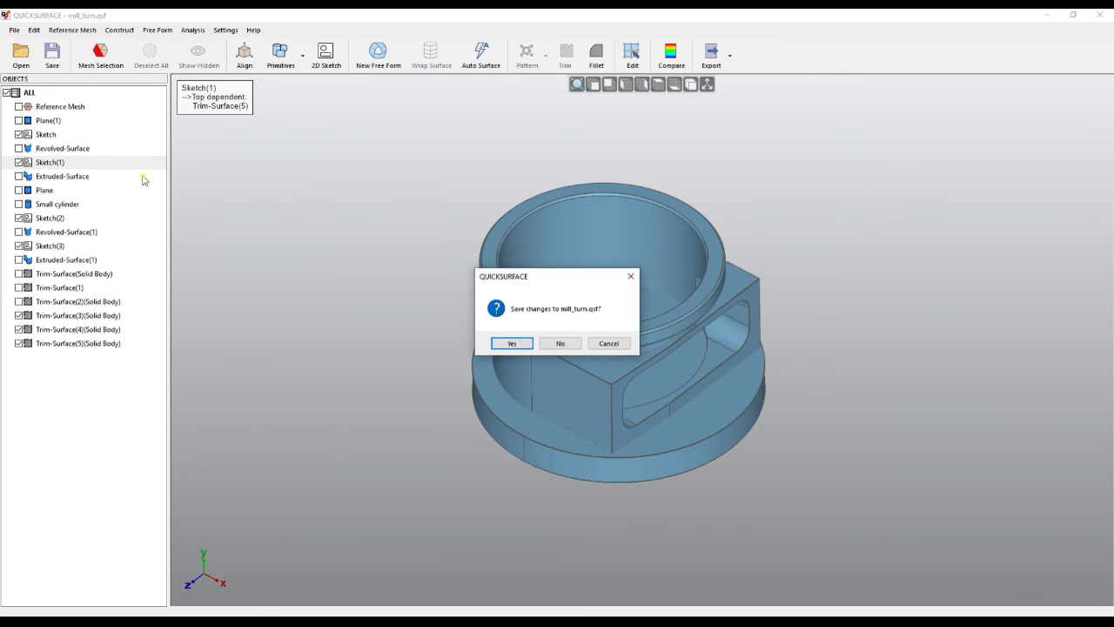
click(562, 344)
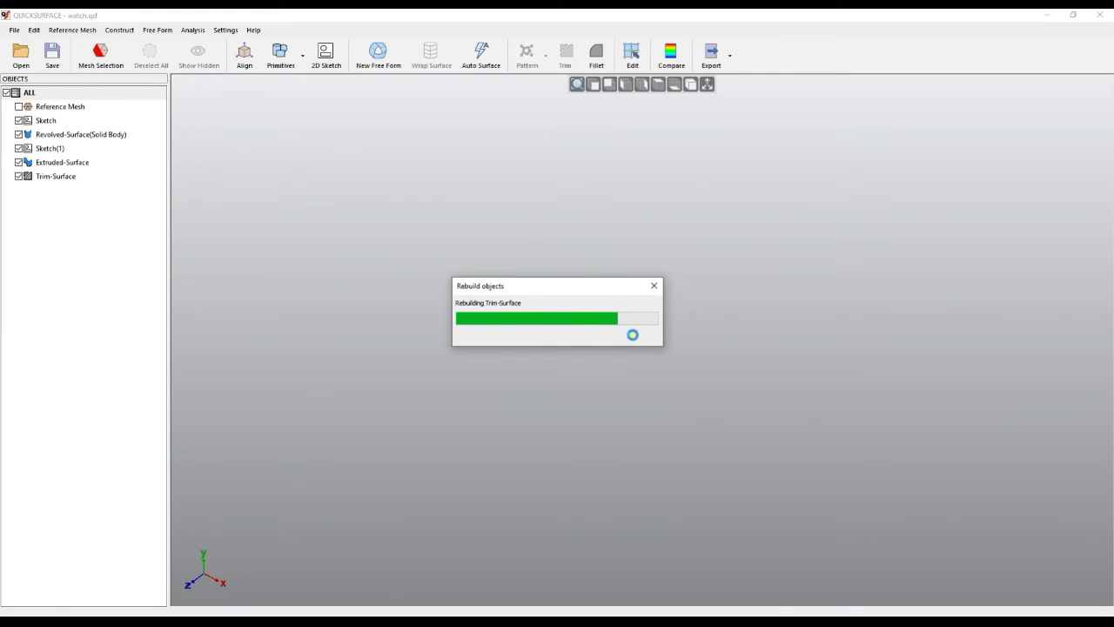
Step: Examine the watch case's revolved surface and its profile sketch, leaving the sketch without changes
right_drag(633, 313, 675, 297)
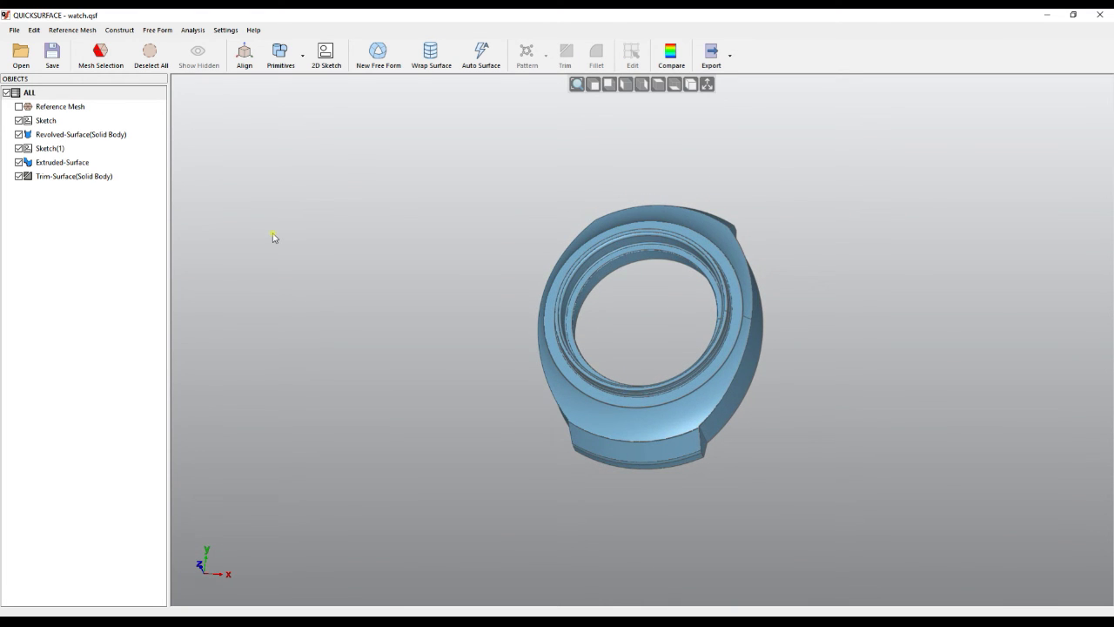
right_drag(661, 357, 766, 319)
click(690, 324)
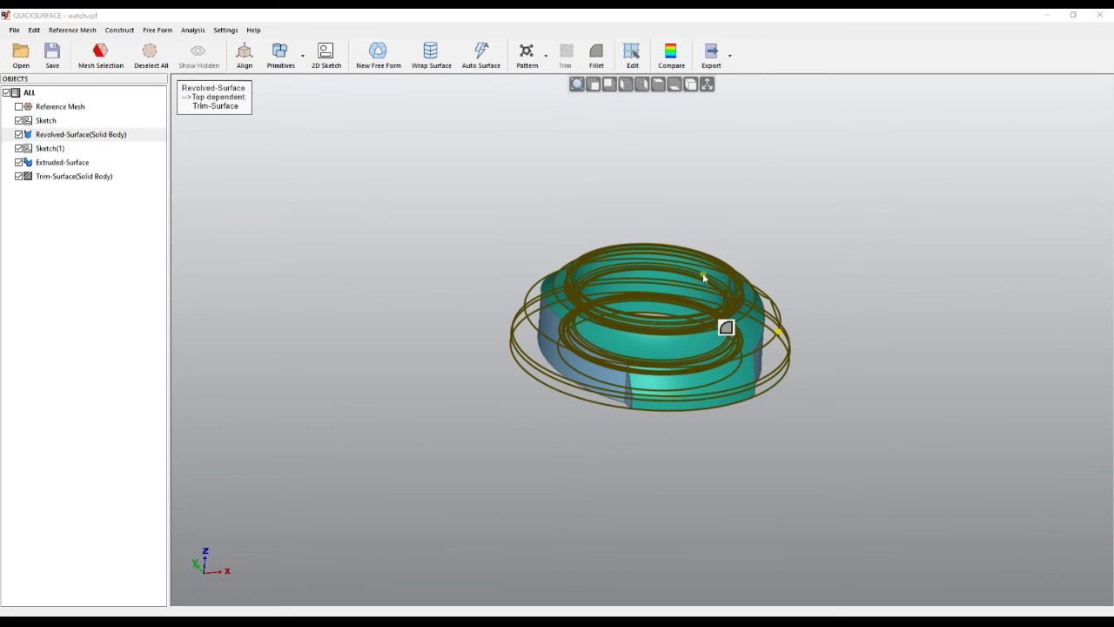
scroll(677, 316, up, 5)
scroll(686, 279, down, 3)
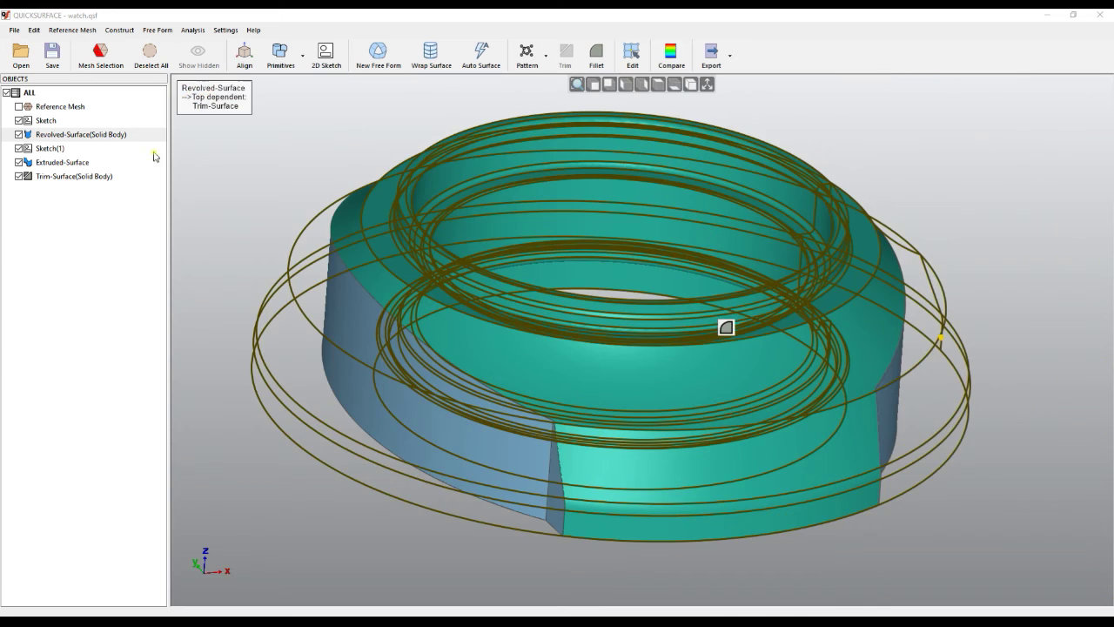
click(50, 121)
double_click(50, 121)
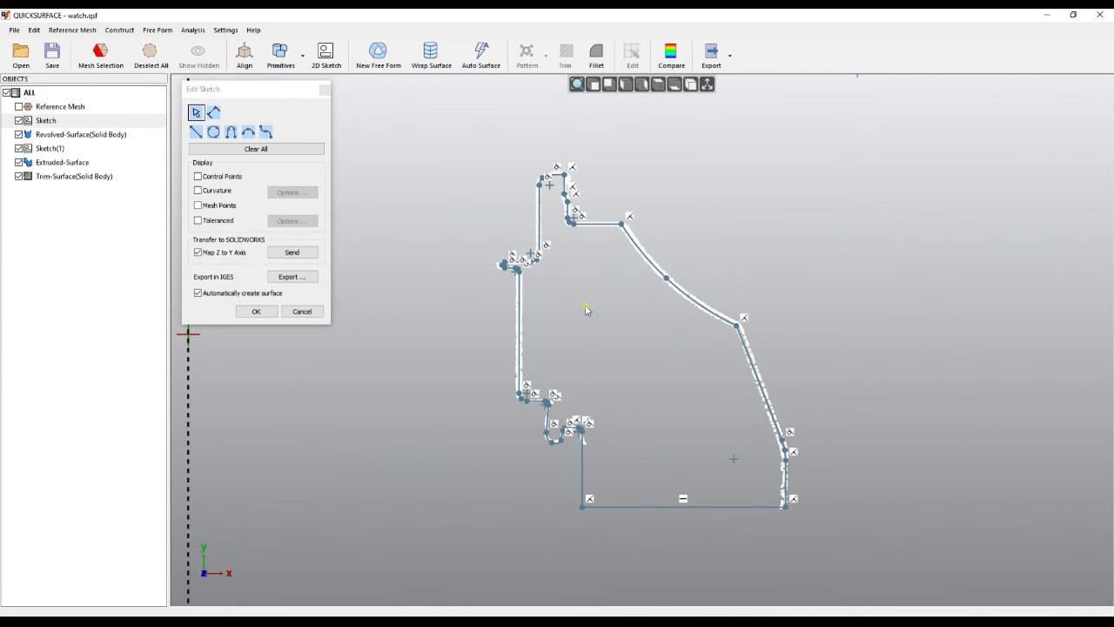
scroll(587, 310, up, 3)
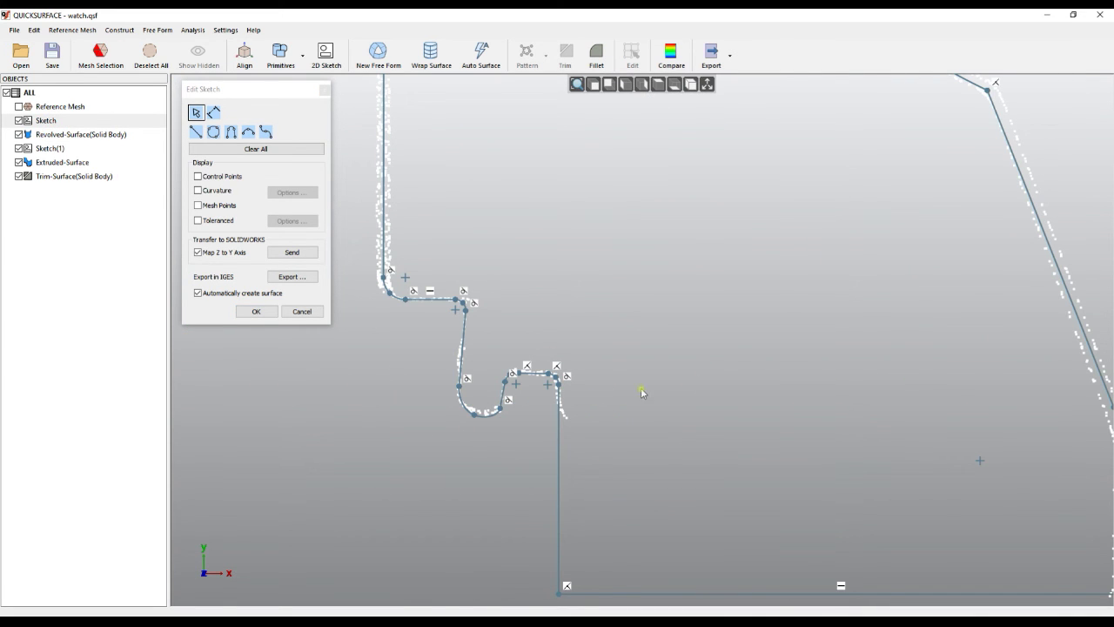
scroll(675, 297, down, 3)
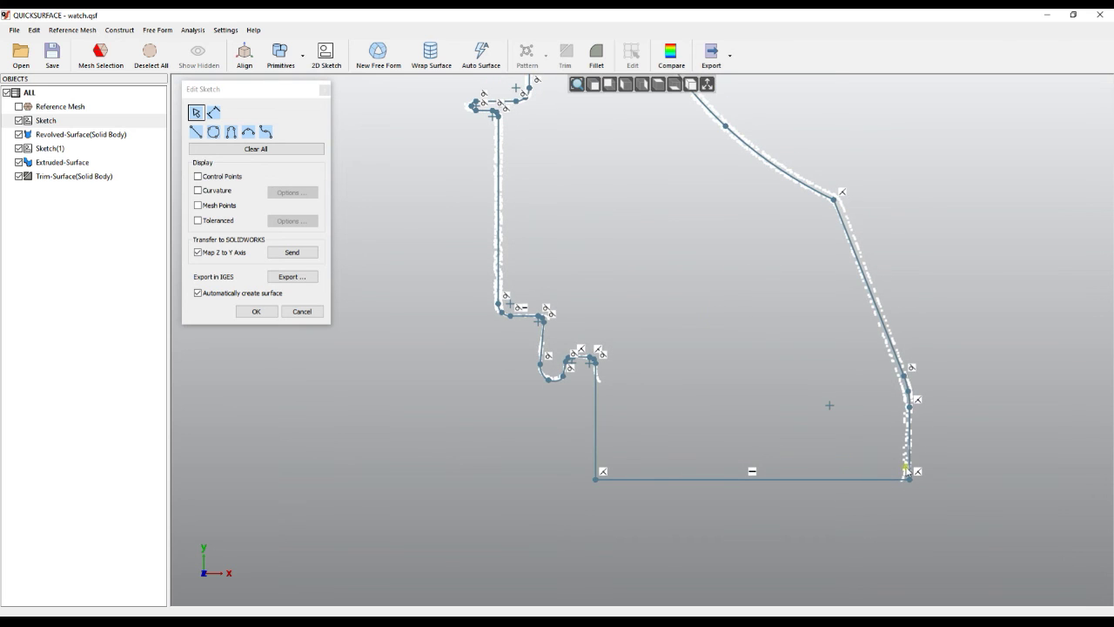
click(303, 311)
Step: Open Sketch(1) for editing and draw a vertical line from the origin up past the upper ends of the side profiles
double_click(44, 149)
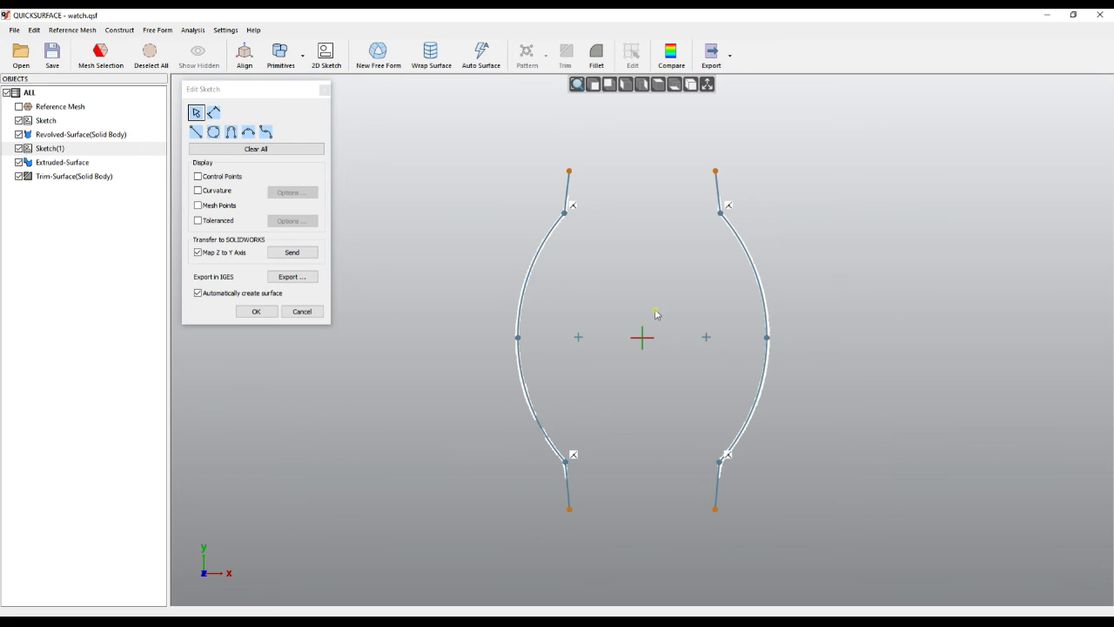
right_click(854, 280)
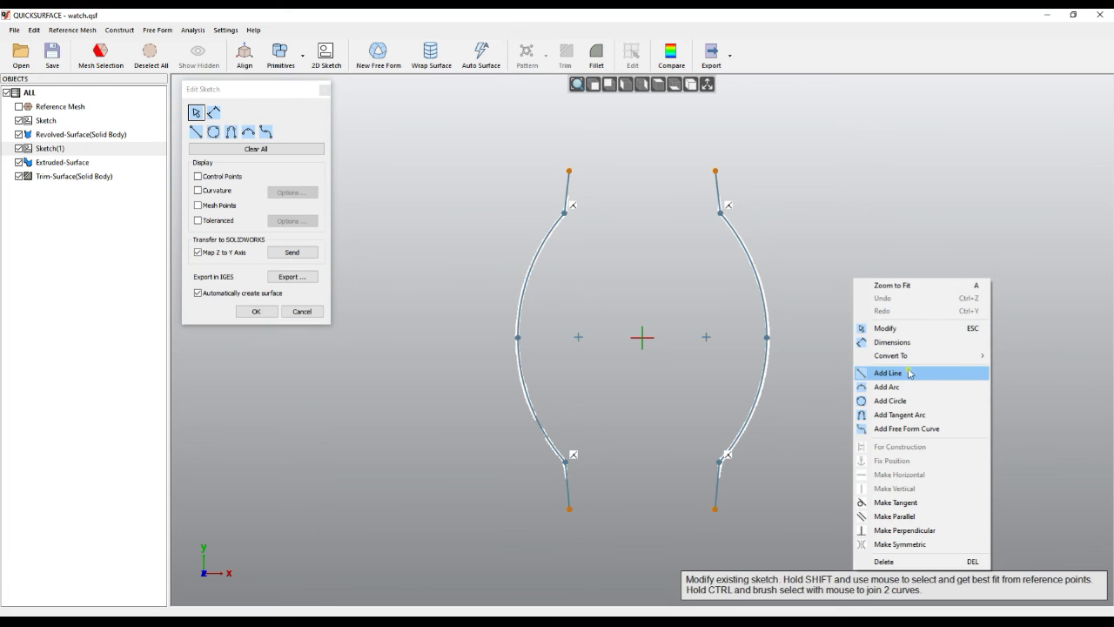
click(909, 375)
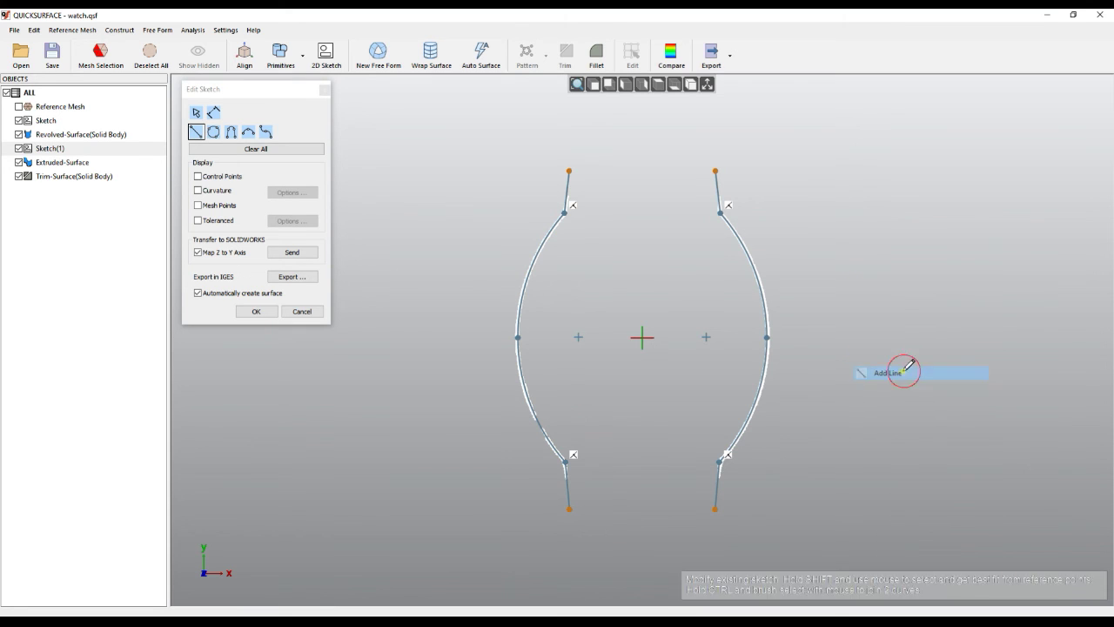
click(642, 337)
click(642, 114)
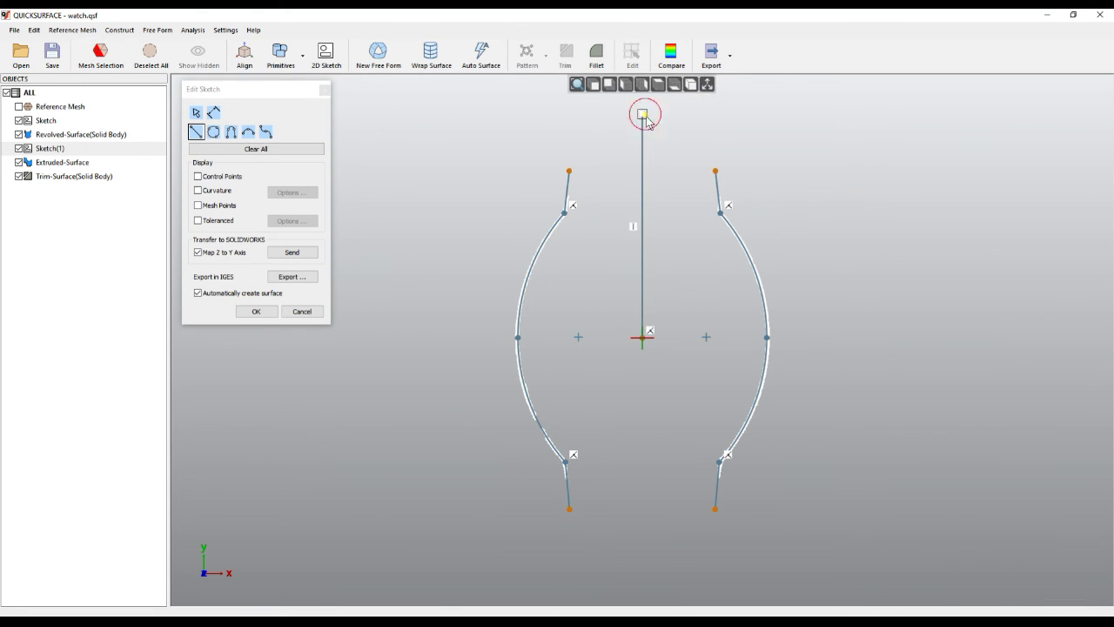
Step: Convert the vertical centre line to construction geometry and accept the sketch
right_click(698, 263)
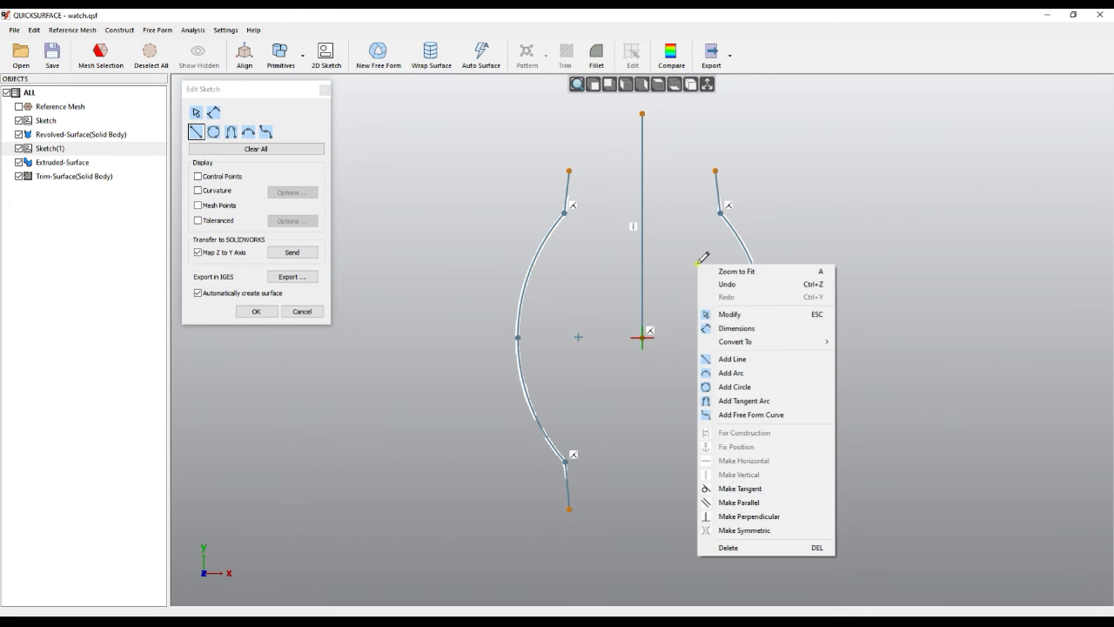
click(724, 311)
click(644, 245)
right_click(644, 247)
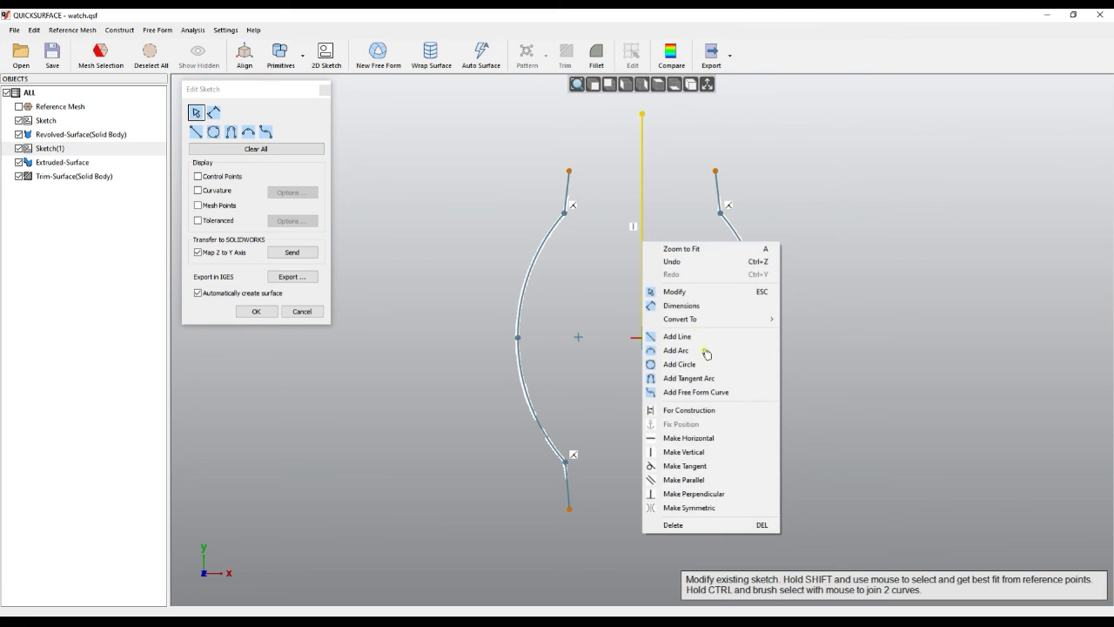
click(688, 411)
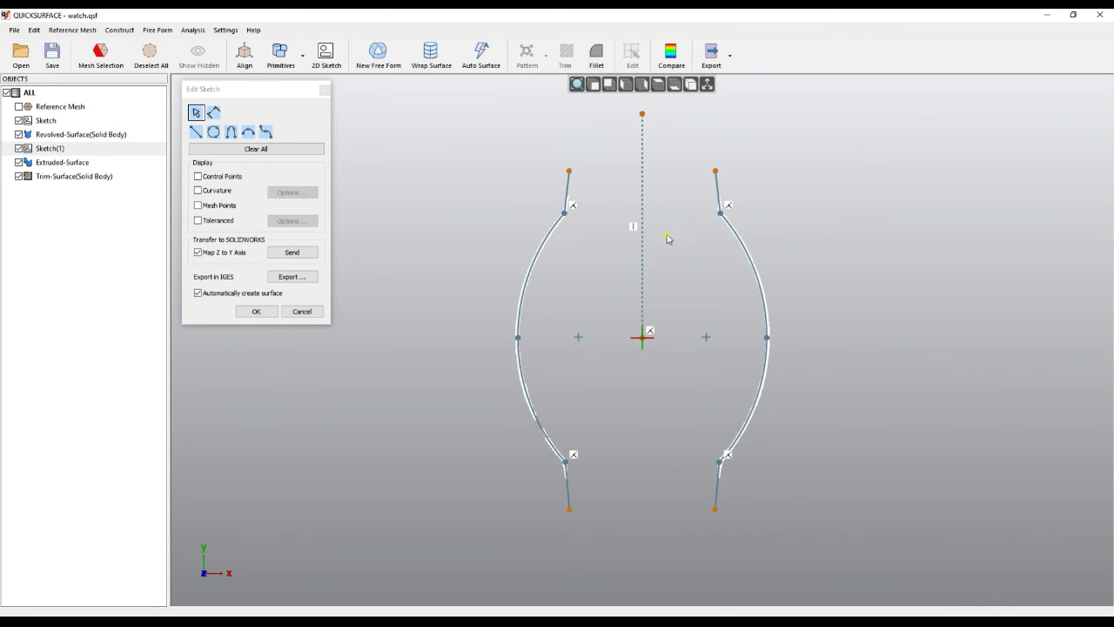
middle_drag(671, 247, 677, 310)
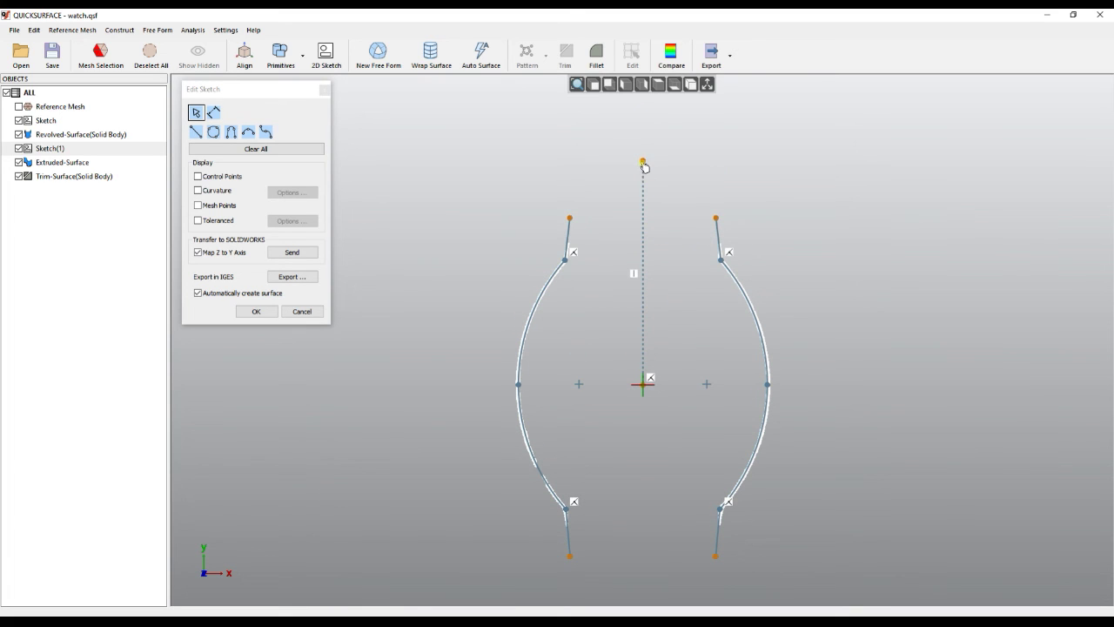
click(257, 312)
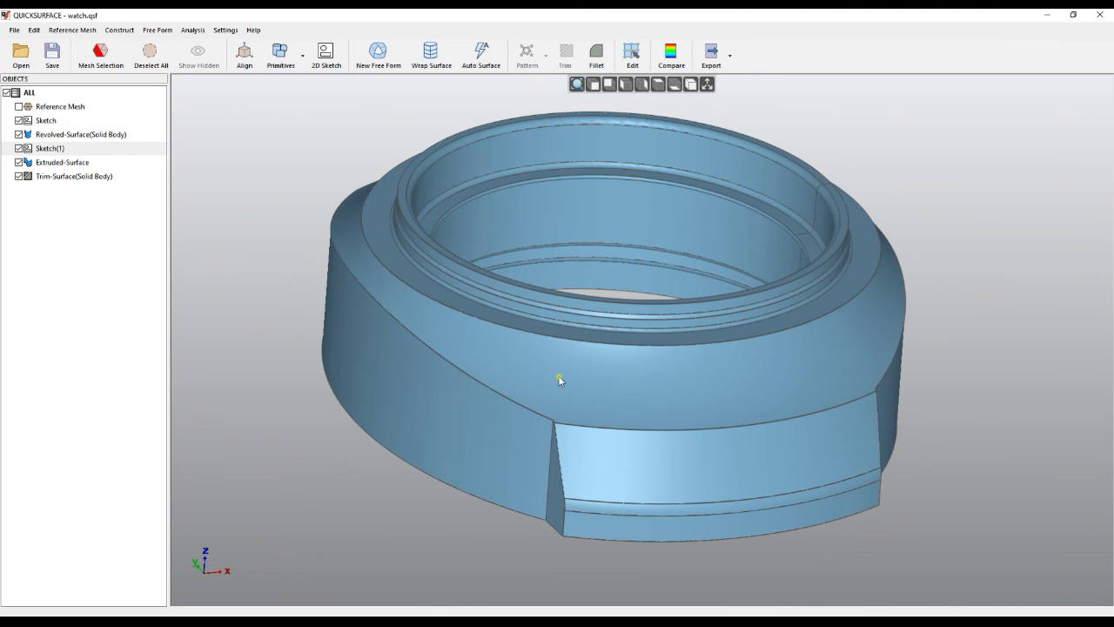
mouse_move(572, 321)
right_down()
mouse_move(562, 468)
mouse_move(566, 391)
right_up()
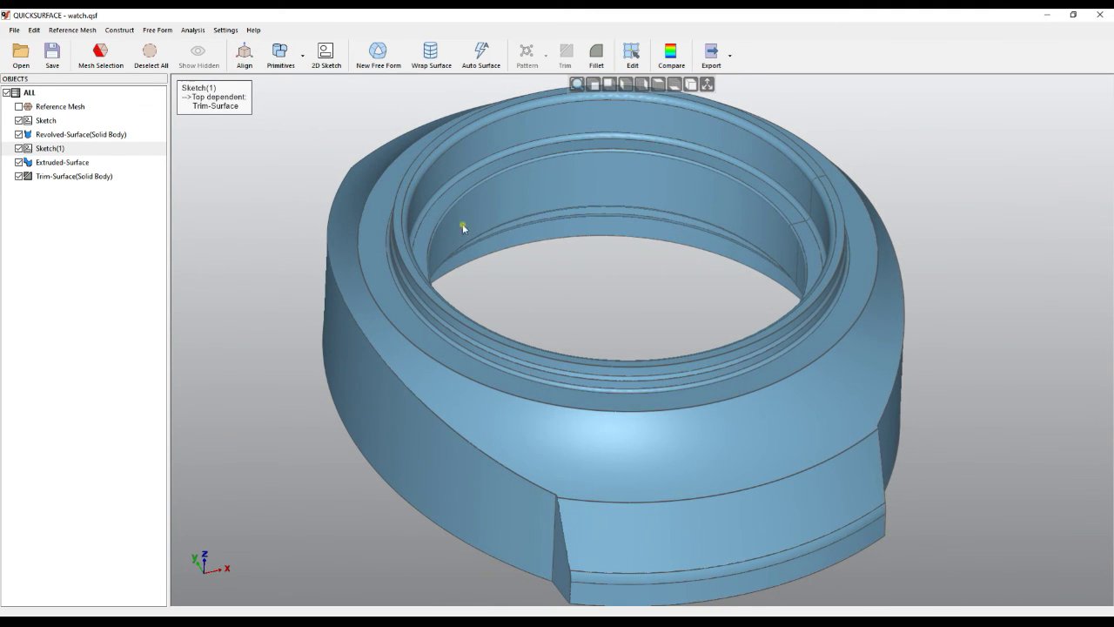
Step: Reopen Sketch(1) for editing and fix the position of the construction line's upper endpoint
right_click(56, 150)
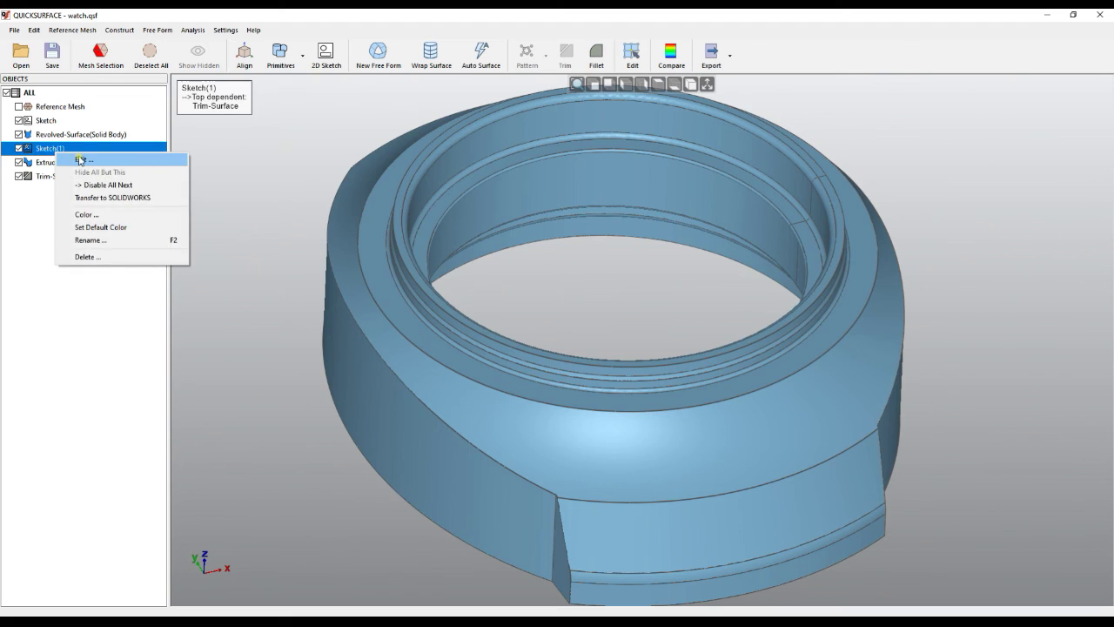
click(83, 158)
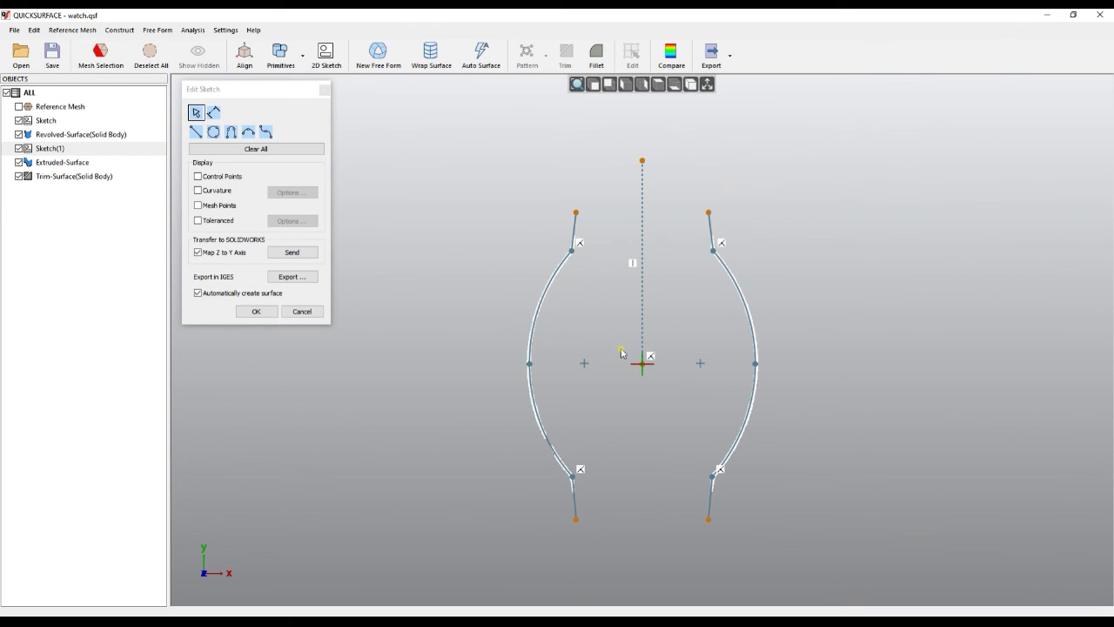
click(642, 162)
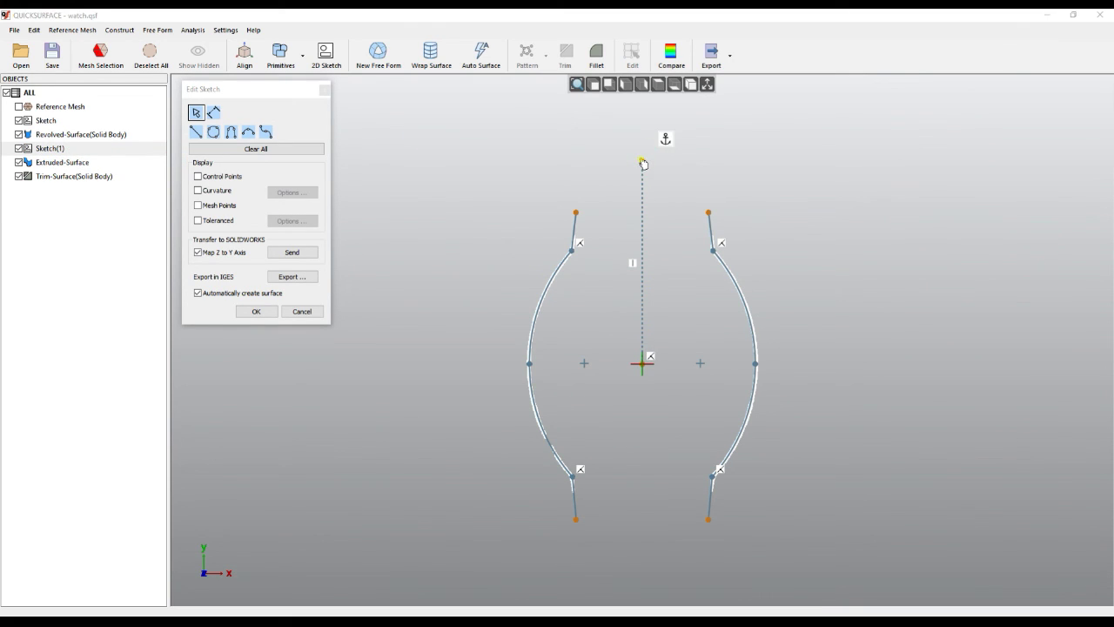
click(666, 139)
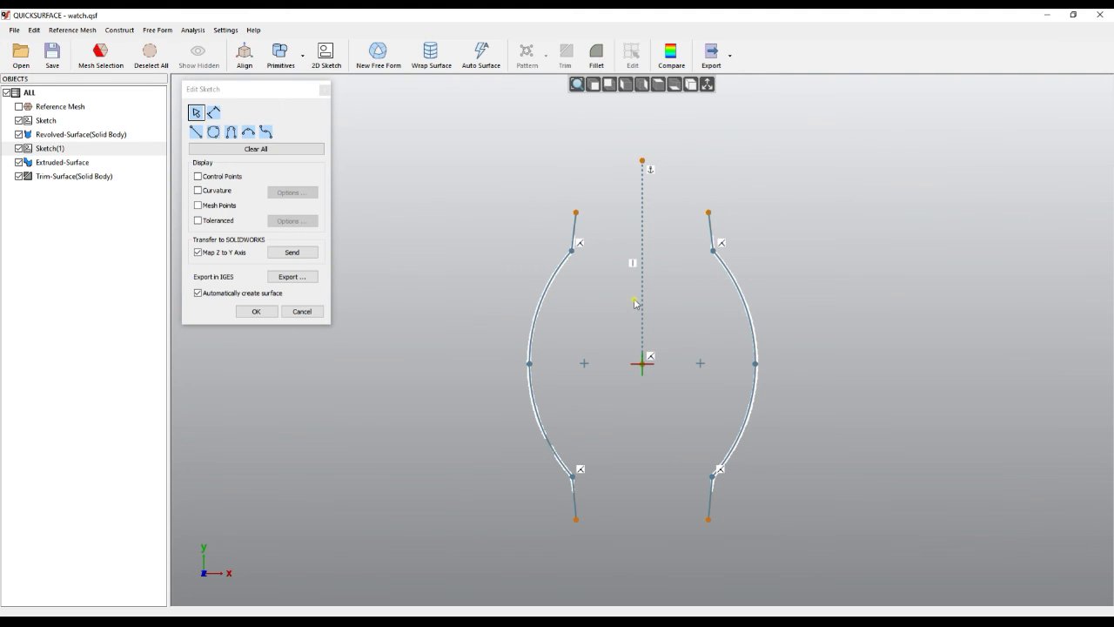
Step: Make the left and right arcs symmetric about the vertical construction line
middle_drag(596, 349, 598, 316)
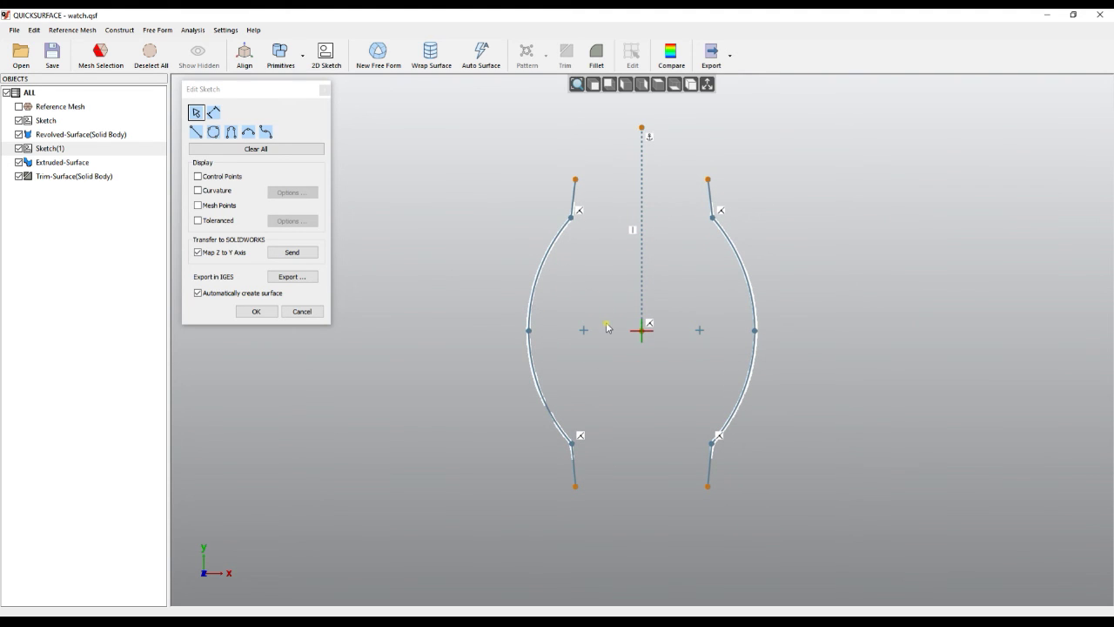
click(753, 289)
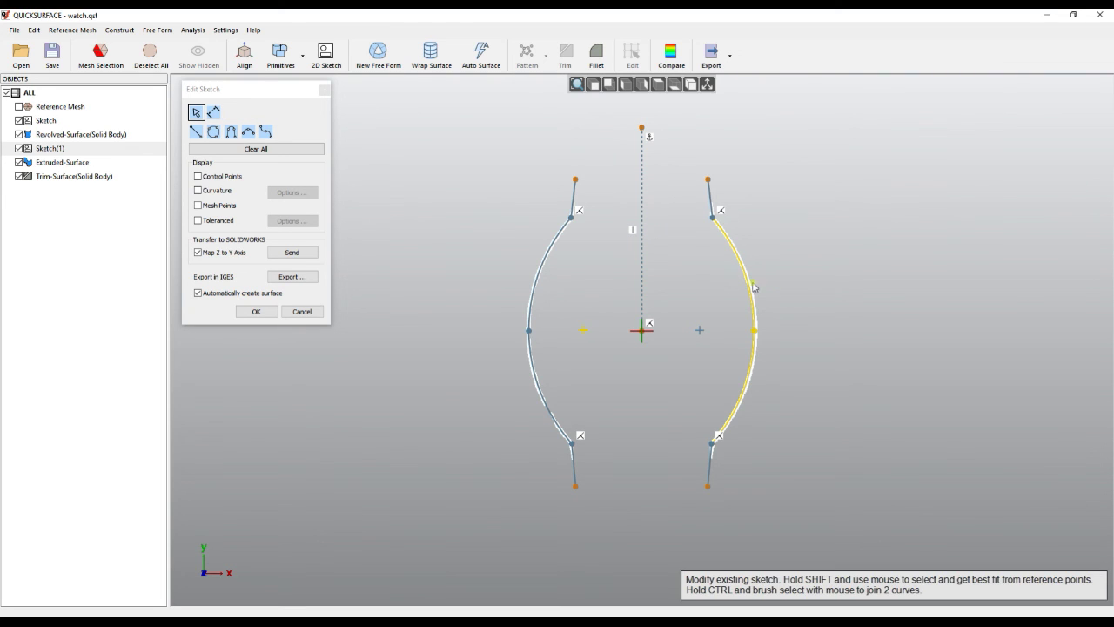
click(644, 270)
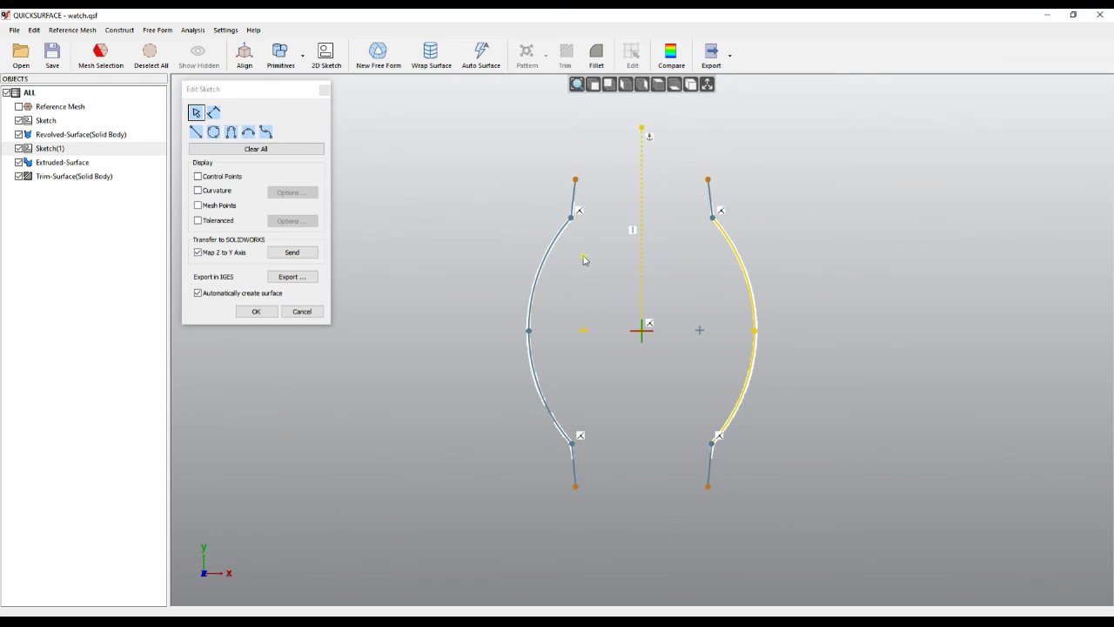
click(551, 252)
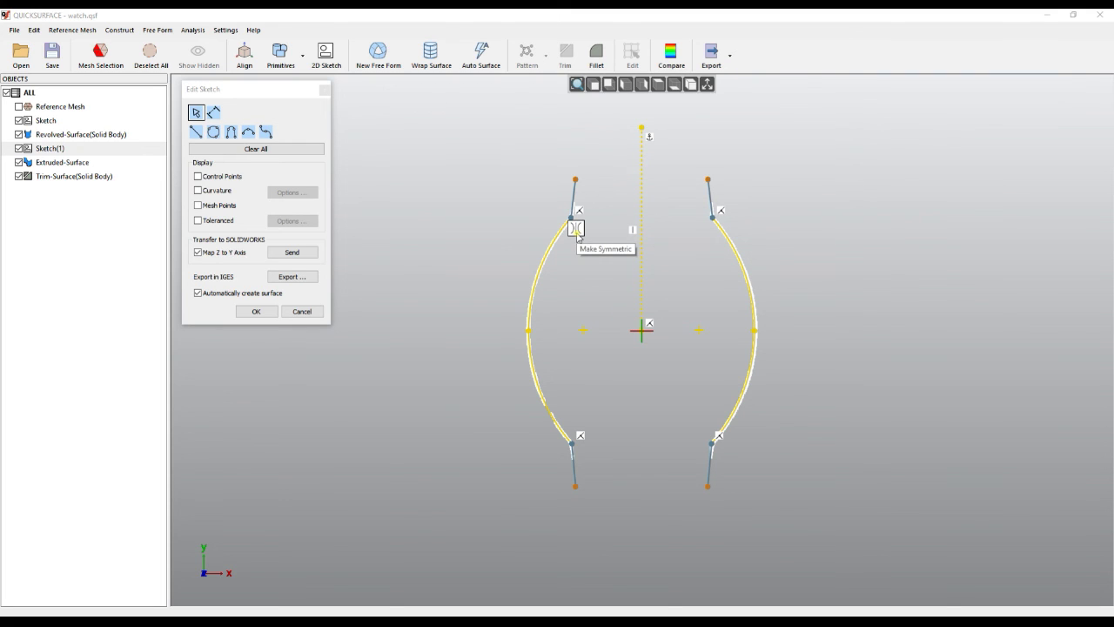
click(577, 230)
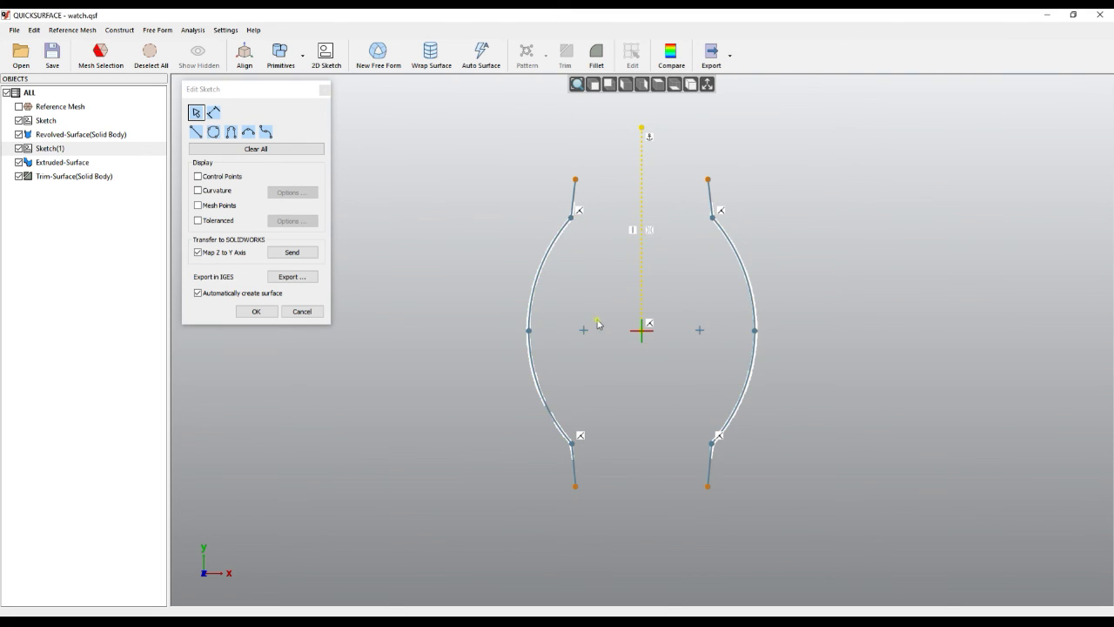
mouse_move(634, 384)
middle_down()
mouse_move(608, 396)
mouse_move(618, 397)
middle_up()
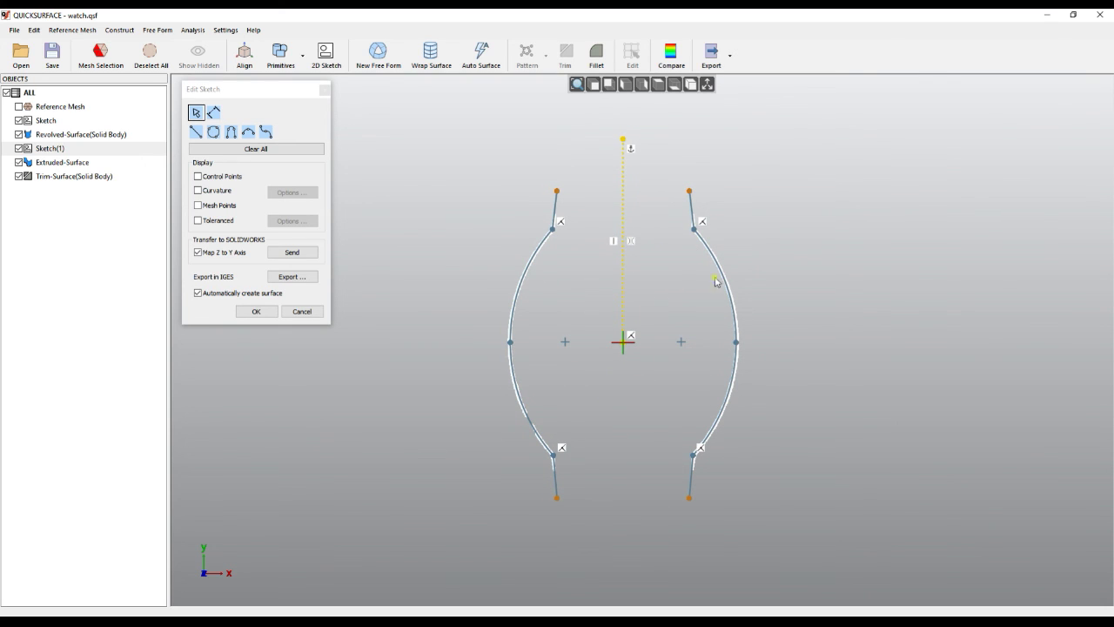
click(689, 191)
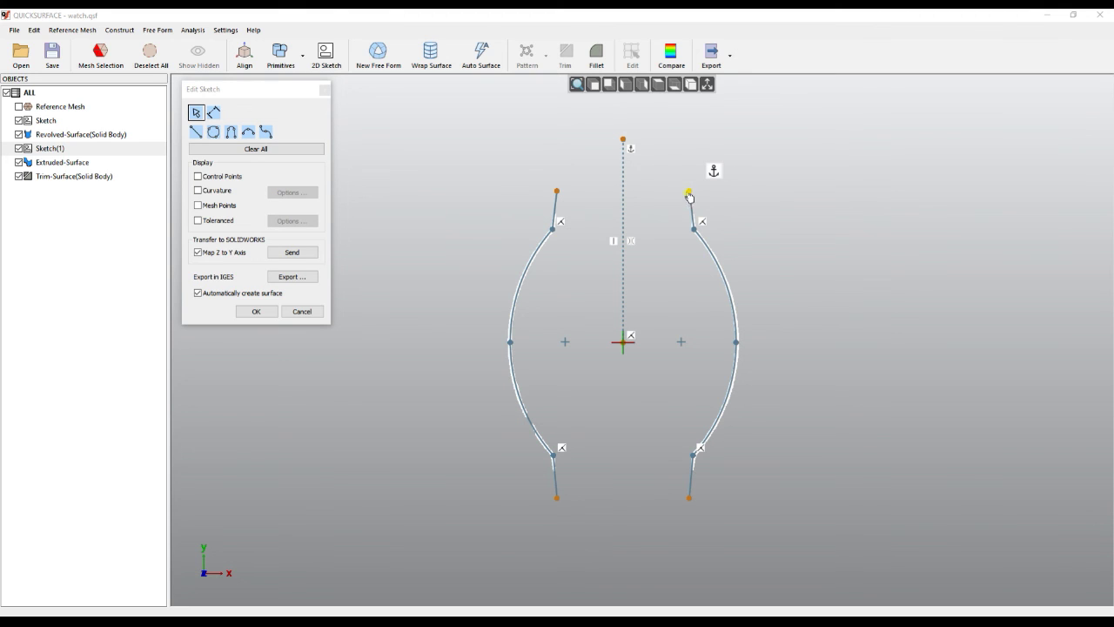
click(624, 196)
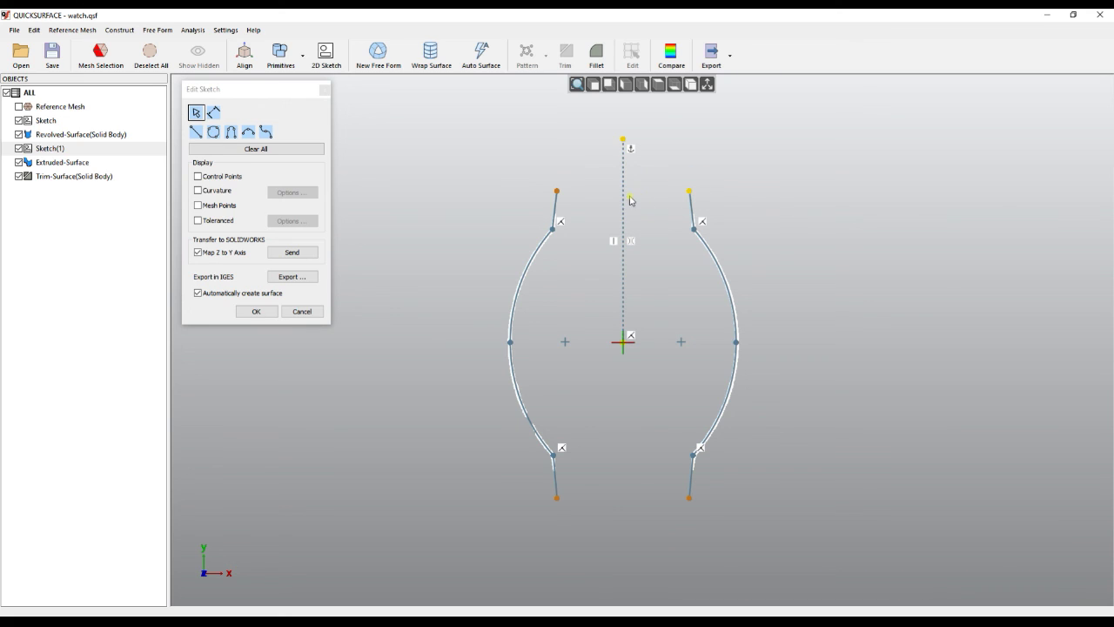
click(691, 191)
click(558, 192)
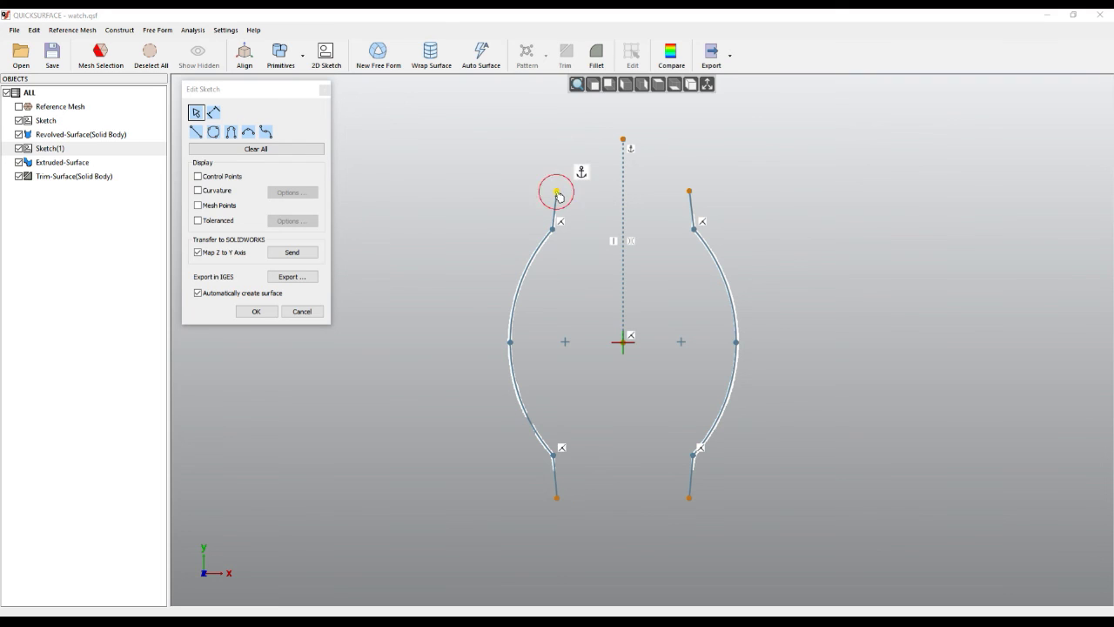
ctrl+click(690, 192)
Step: Make the two upper short lines symmetric about the construction line and move the right line's upper endpoint slightly upward
click(691, 207)
ctrl+click(556, 207)
ctrl+click(624, 215)
click(651, 192)
click(693, 190)
mouse_move(693, 190)
mouse_down()
mouse_move(719, 176)
mouse_move(692, 200)
mouse_move(691, 181)
mouse_up()
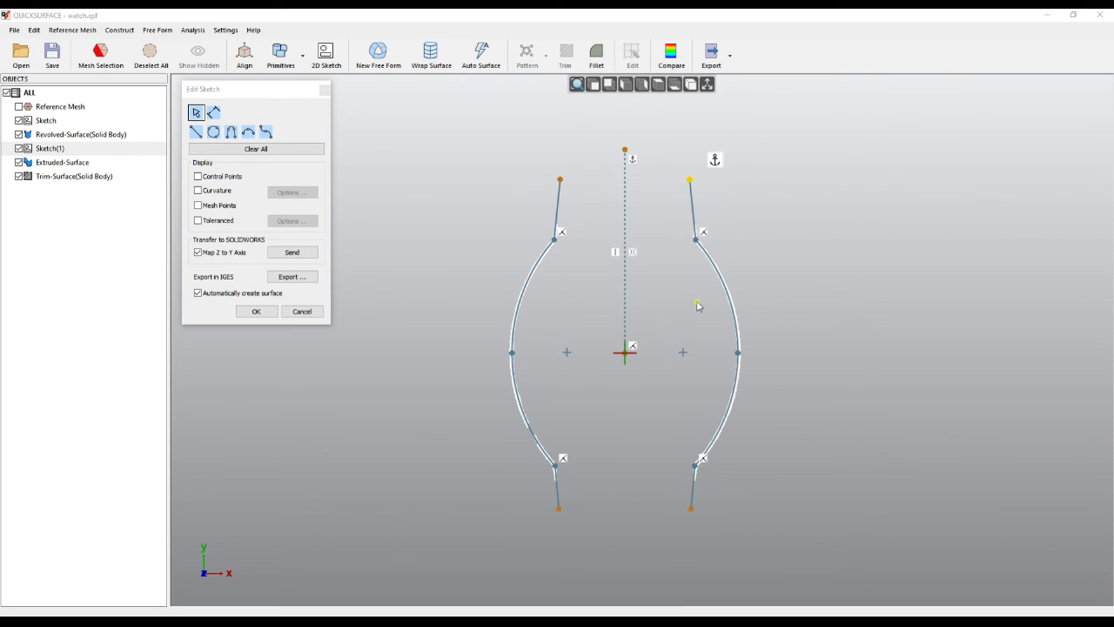
Step: Make the two lower short lines symmetric about the vertical construction line
click(695, 240)
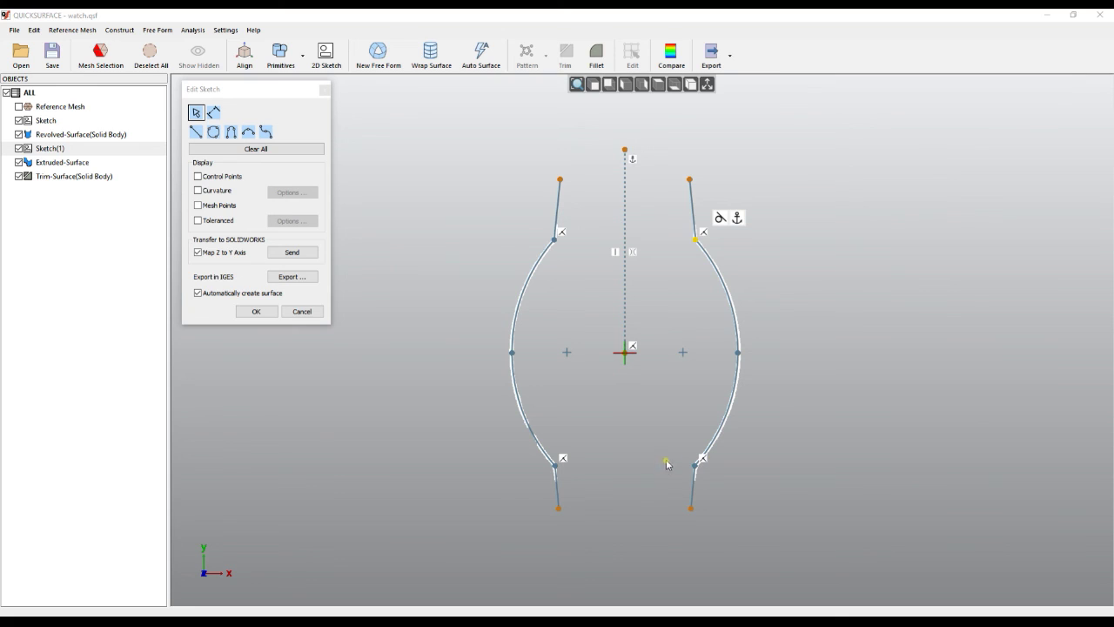
click(694, 492)
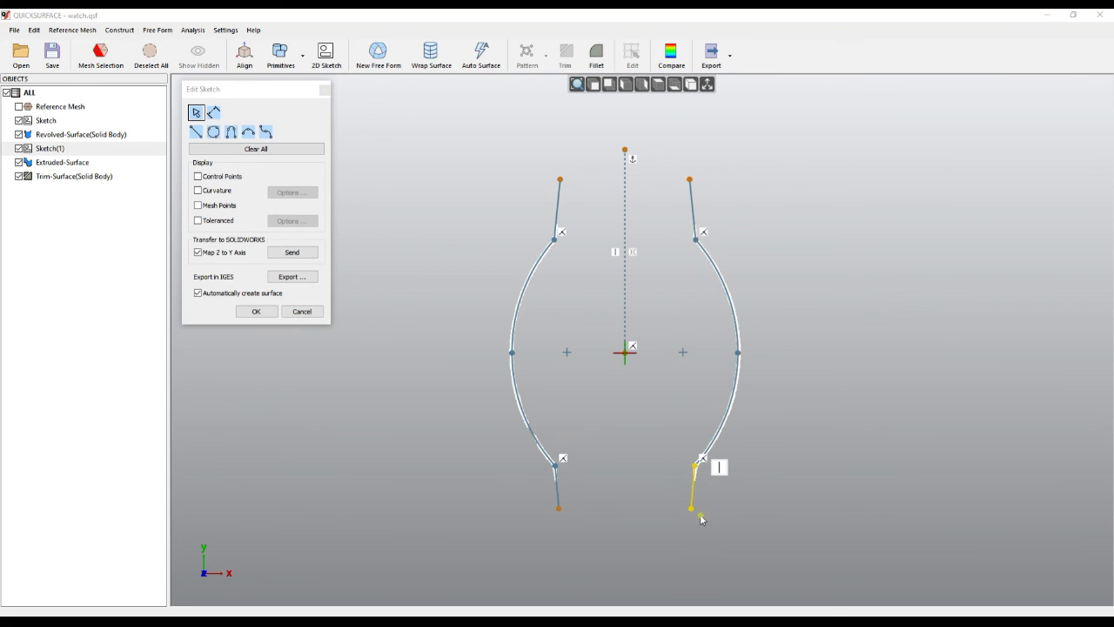
ctrl+click(559, 492)
click(625, 322)
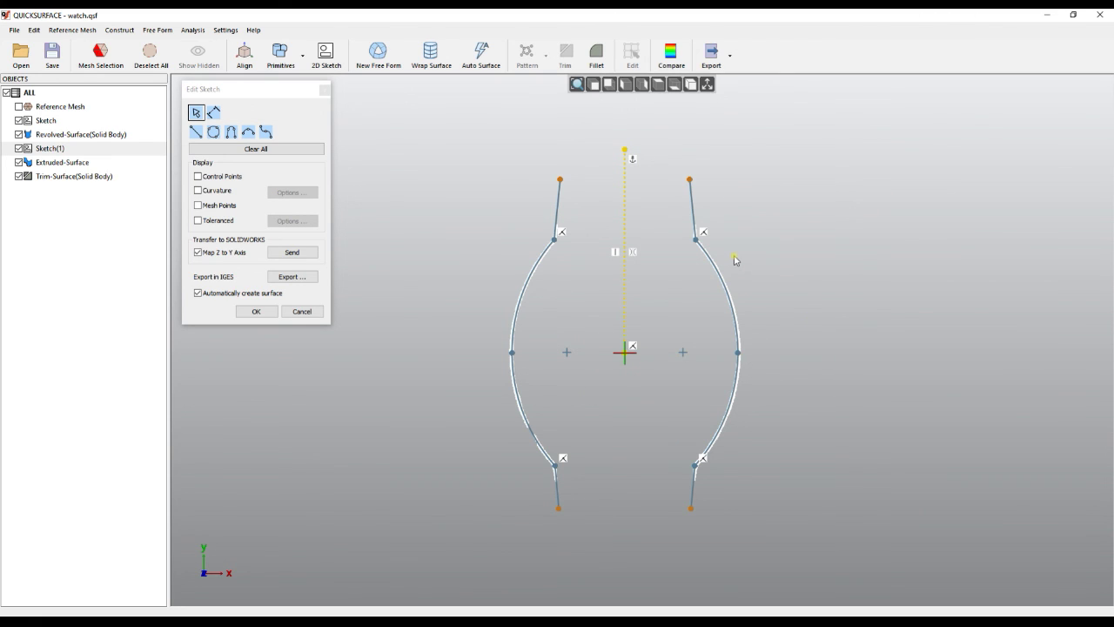
Step: Add a driving radius dimension of 31 mm to the right arc
right_click(810, 279)
click(846, 339)
click(730, 288)
click(823, 250)
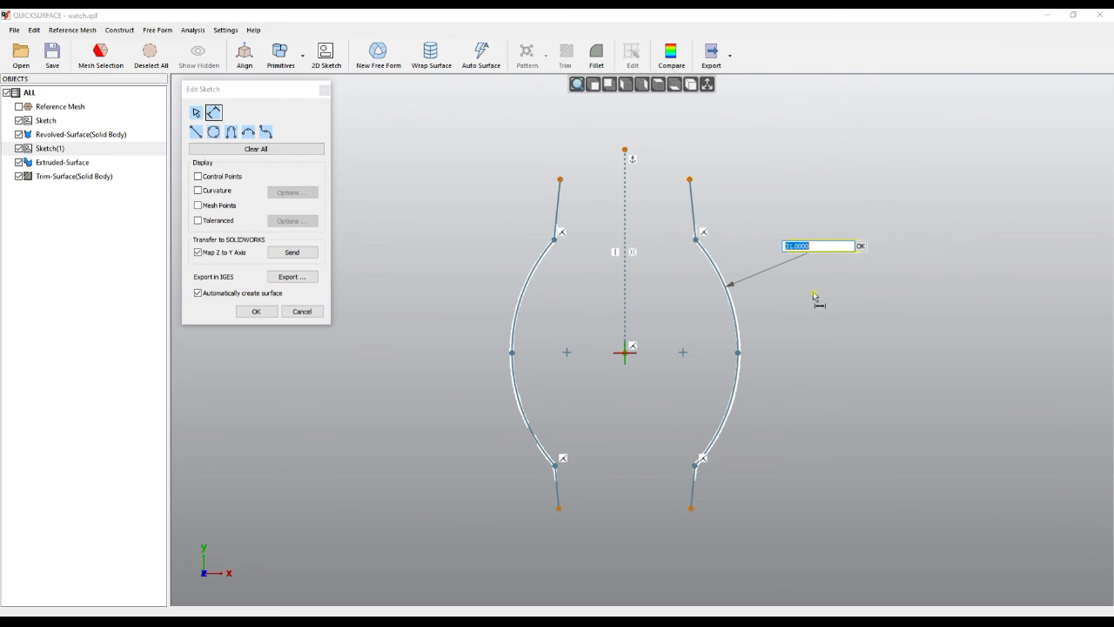
text(31)
click(860, 245)
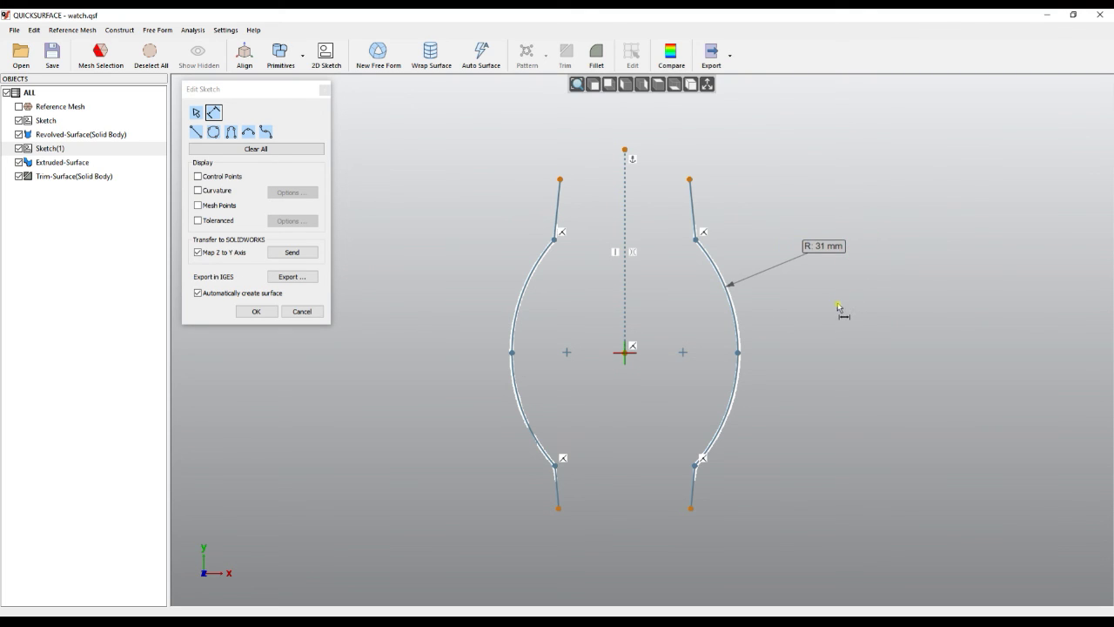
Step: Accept the Sketch(1) edits and return to the full watch body model
click(261, 314)
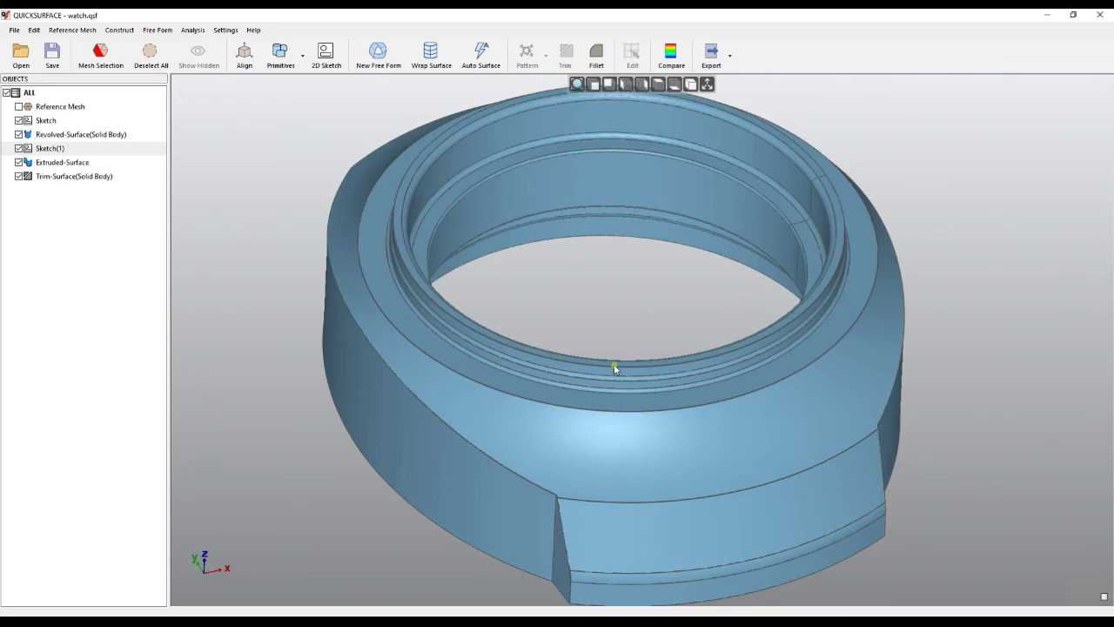
scroll(592, 333, down, 5)
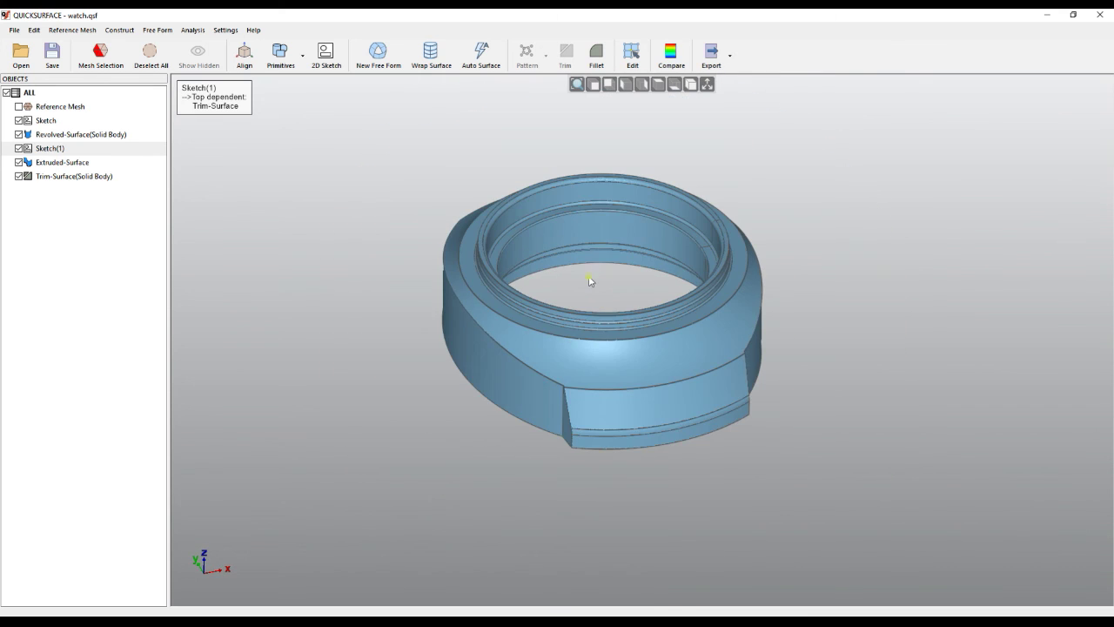
right_drag(457, 450, 560, 476)
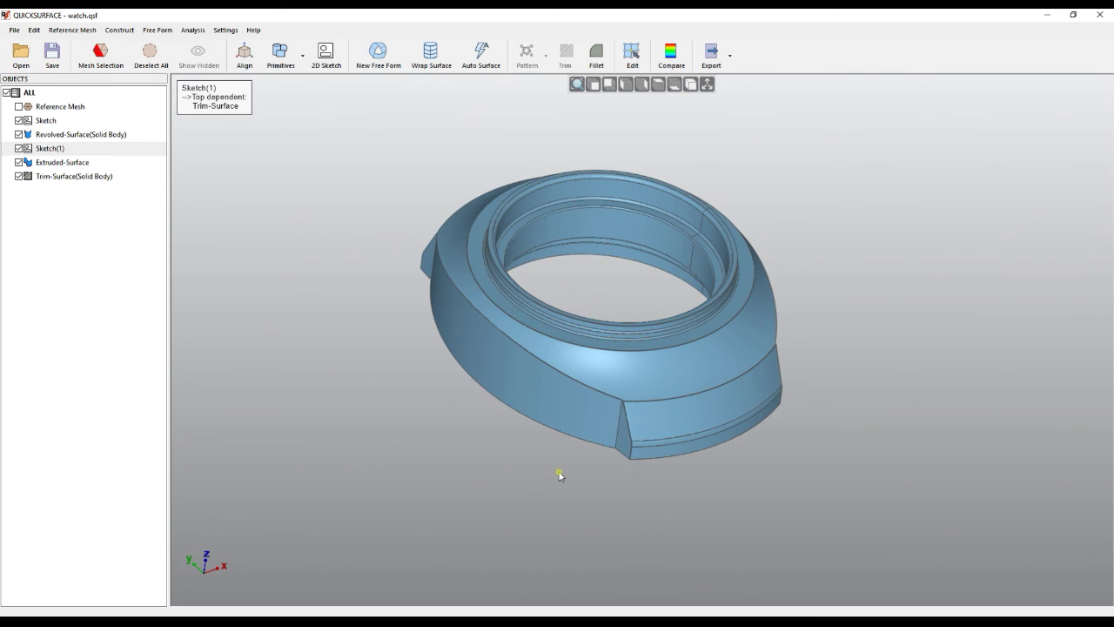